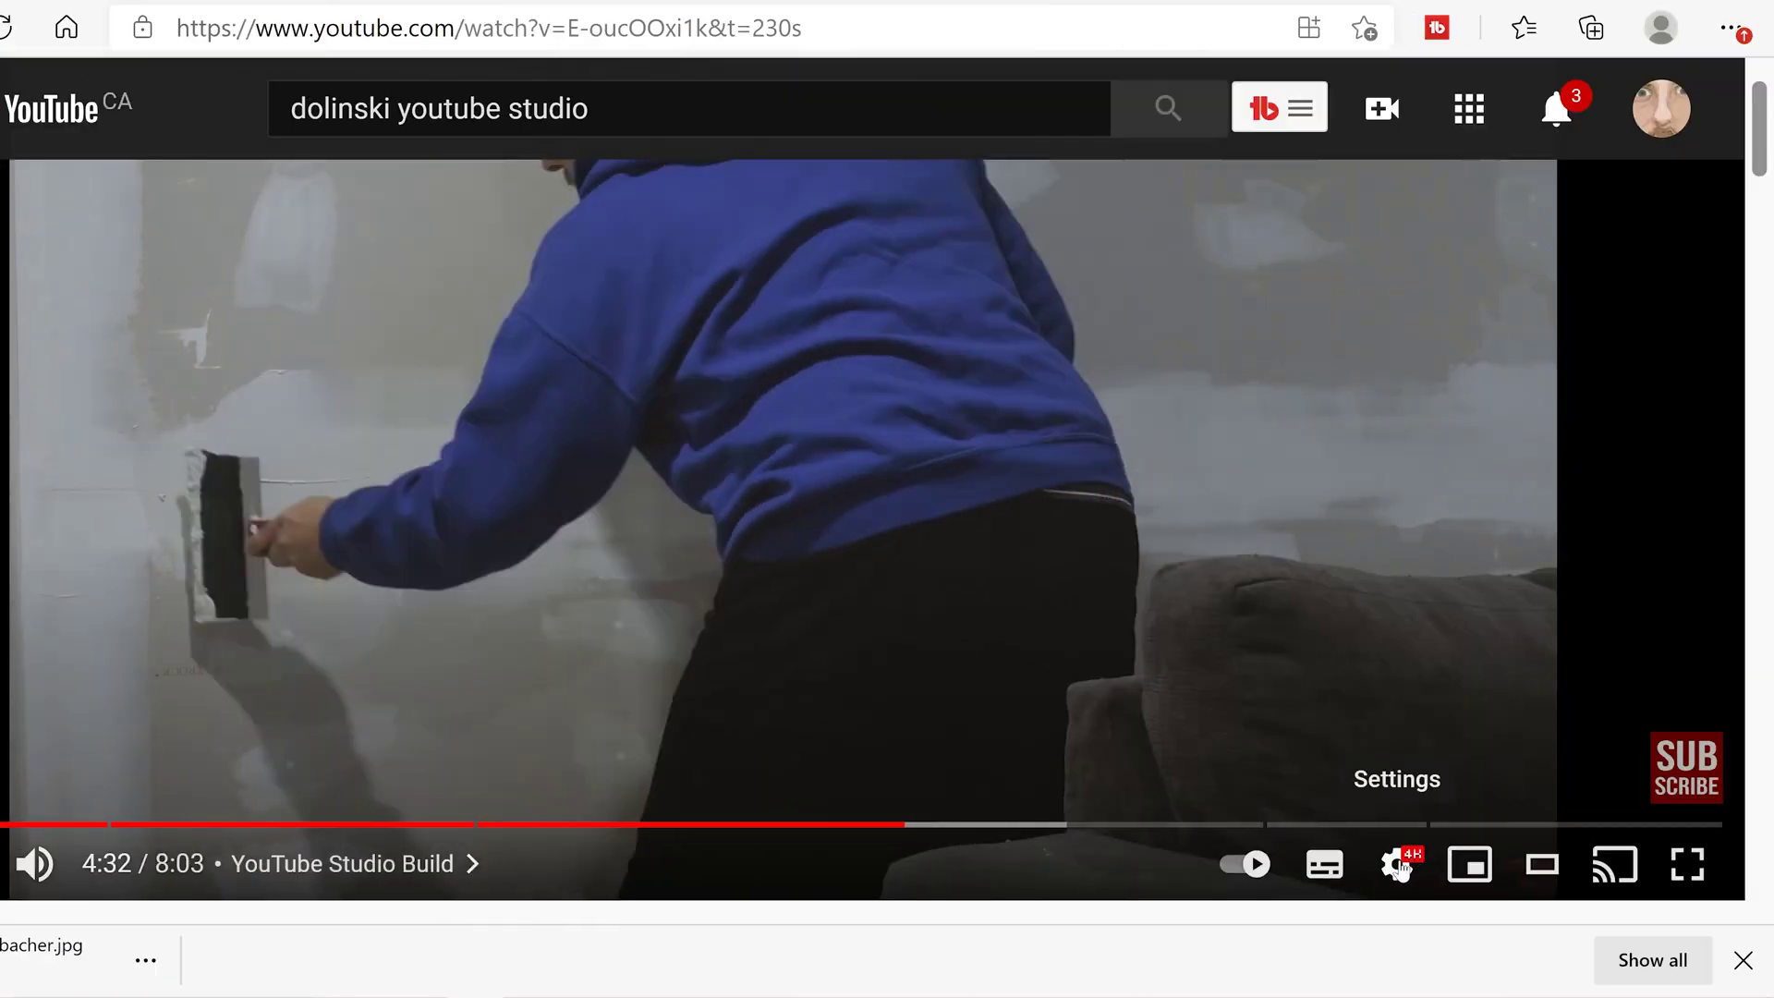
- Show the YouTube player's quality options, revealing playback at 2160p 4K
{"action": "left_click", "coordinate": [1399, 864]}
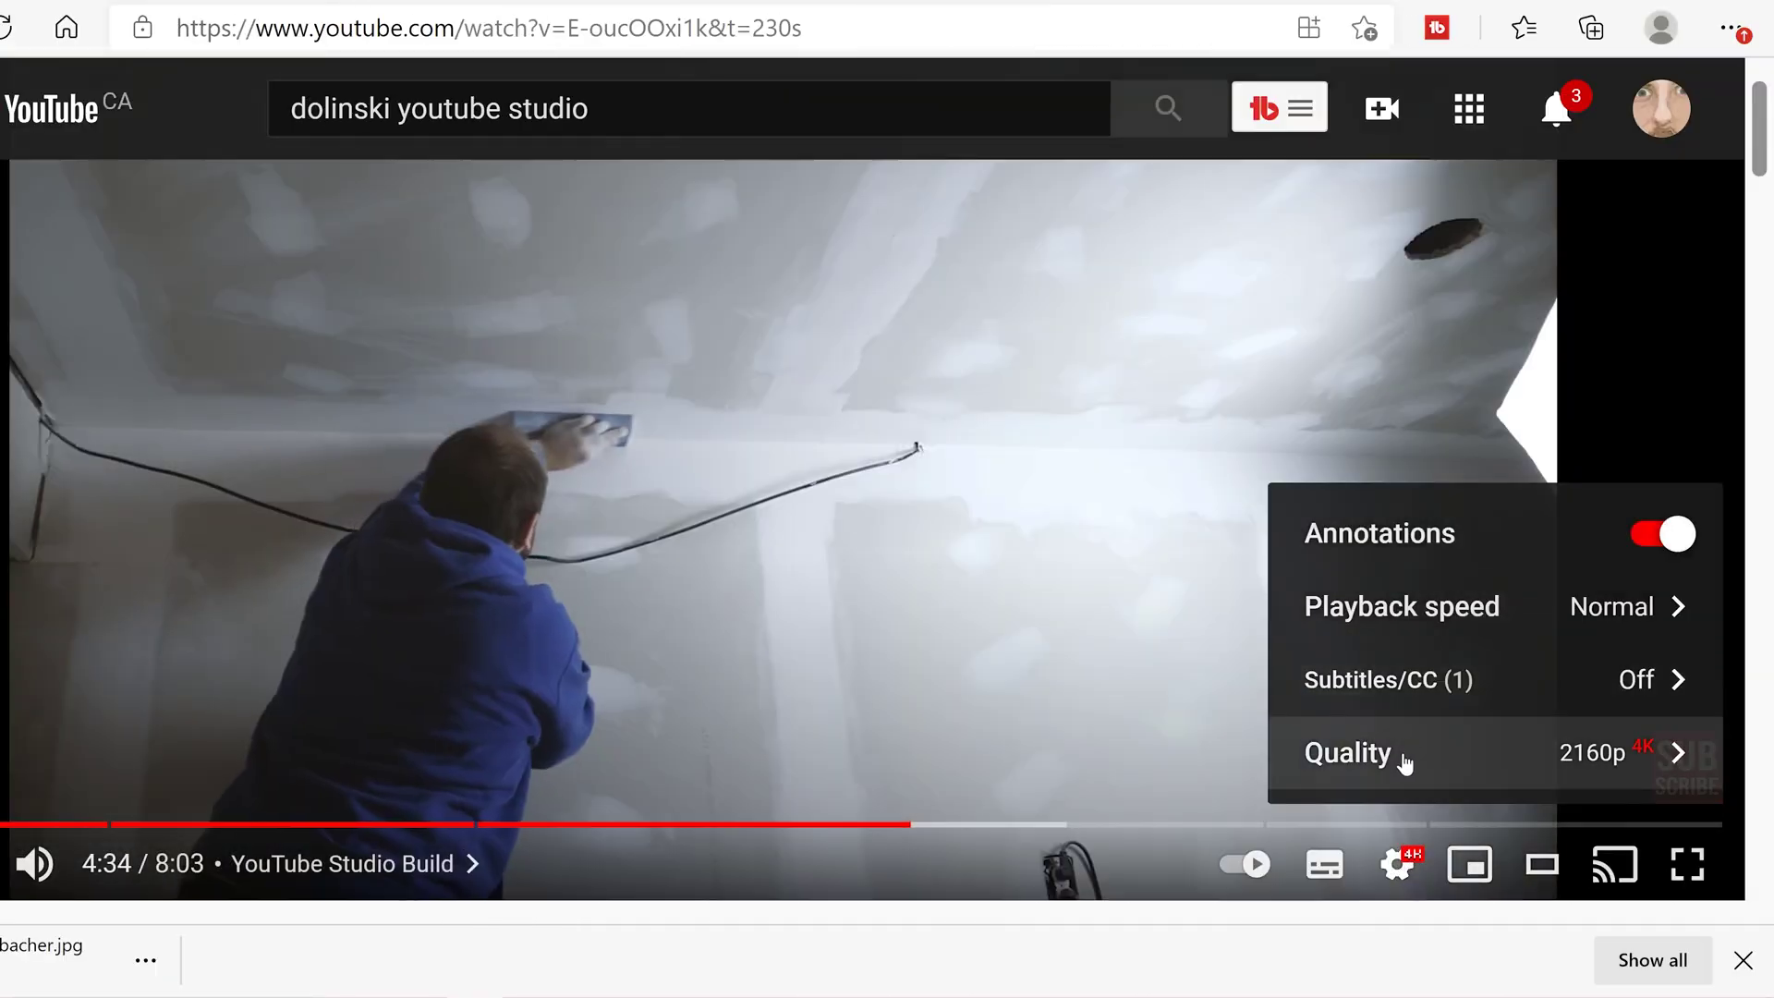
{"action": "left_click", "coordinate": [1402, 755]}
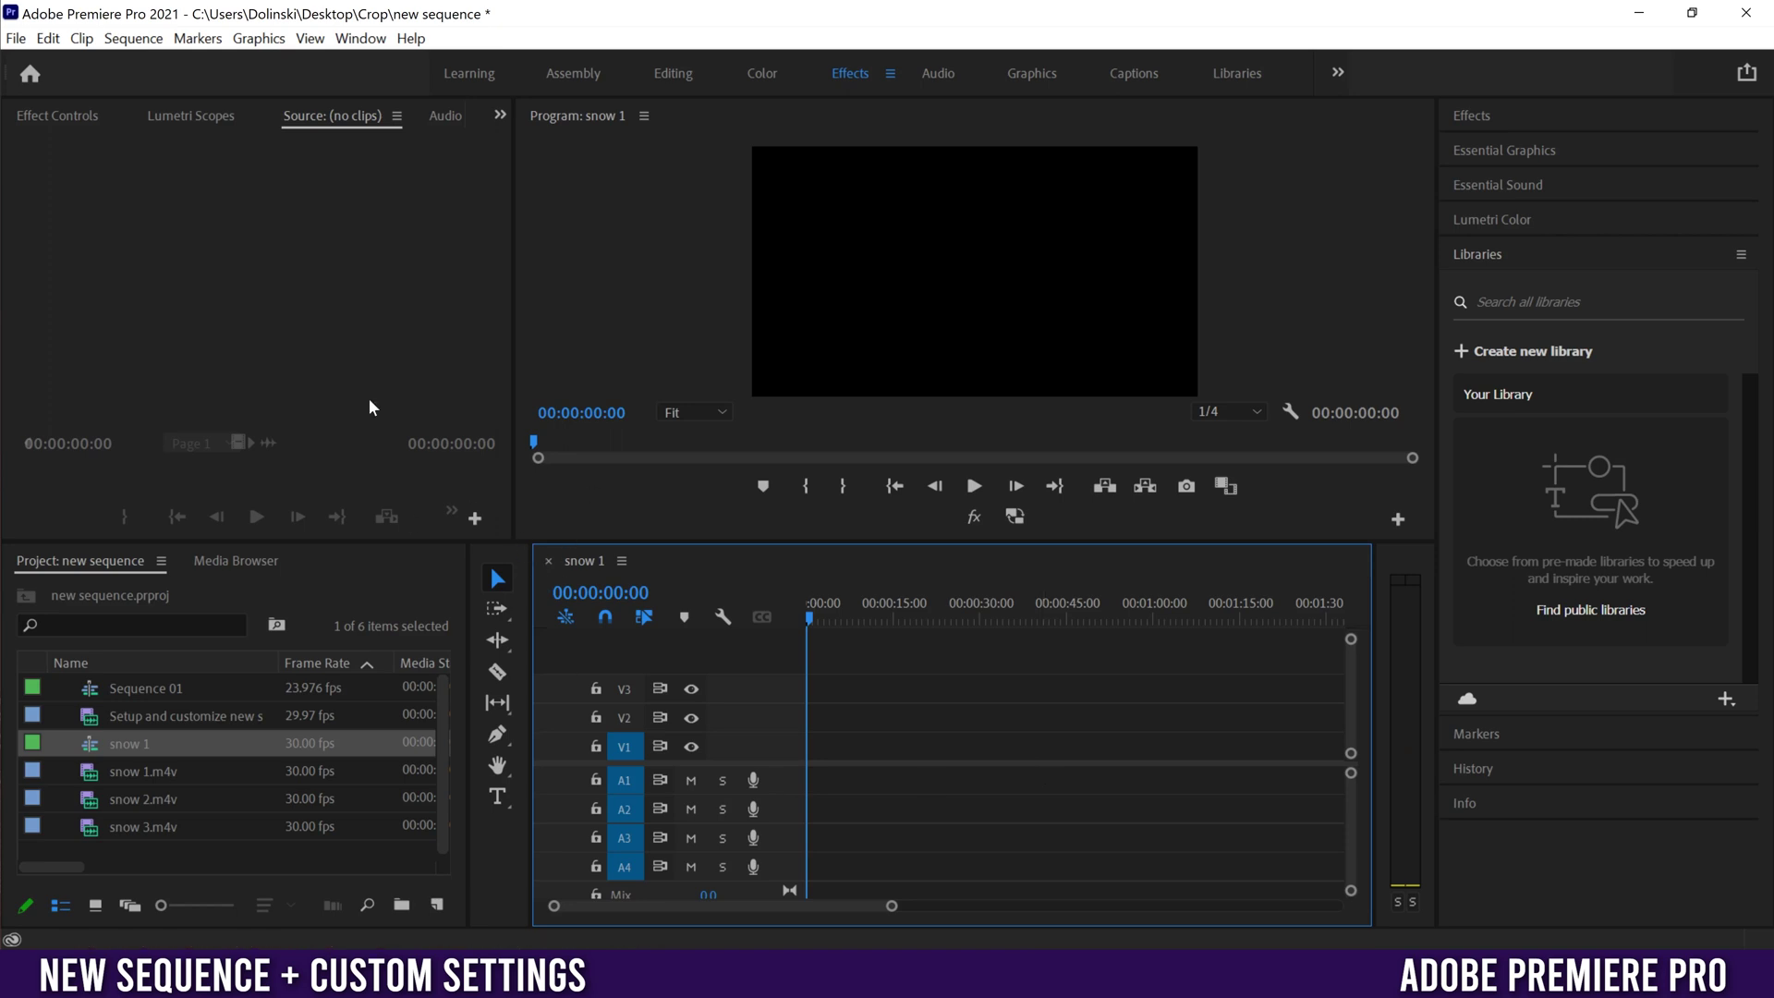
- Start a new sequence and preview the Digital SLR 1080p24, 1080p30 and 1080p25 presets
{"action": "left_click", "coordinate": [17, 39]}
{"action": "mouse_move", "coordinate": [55, 64]}
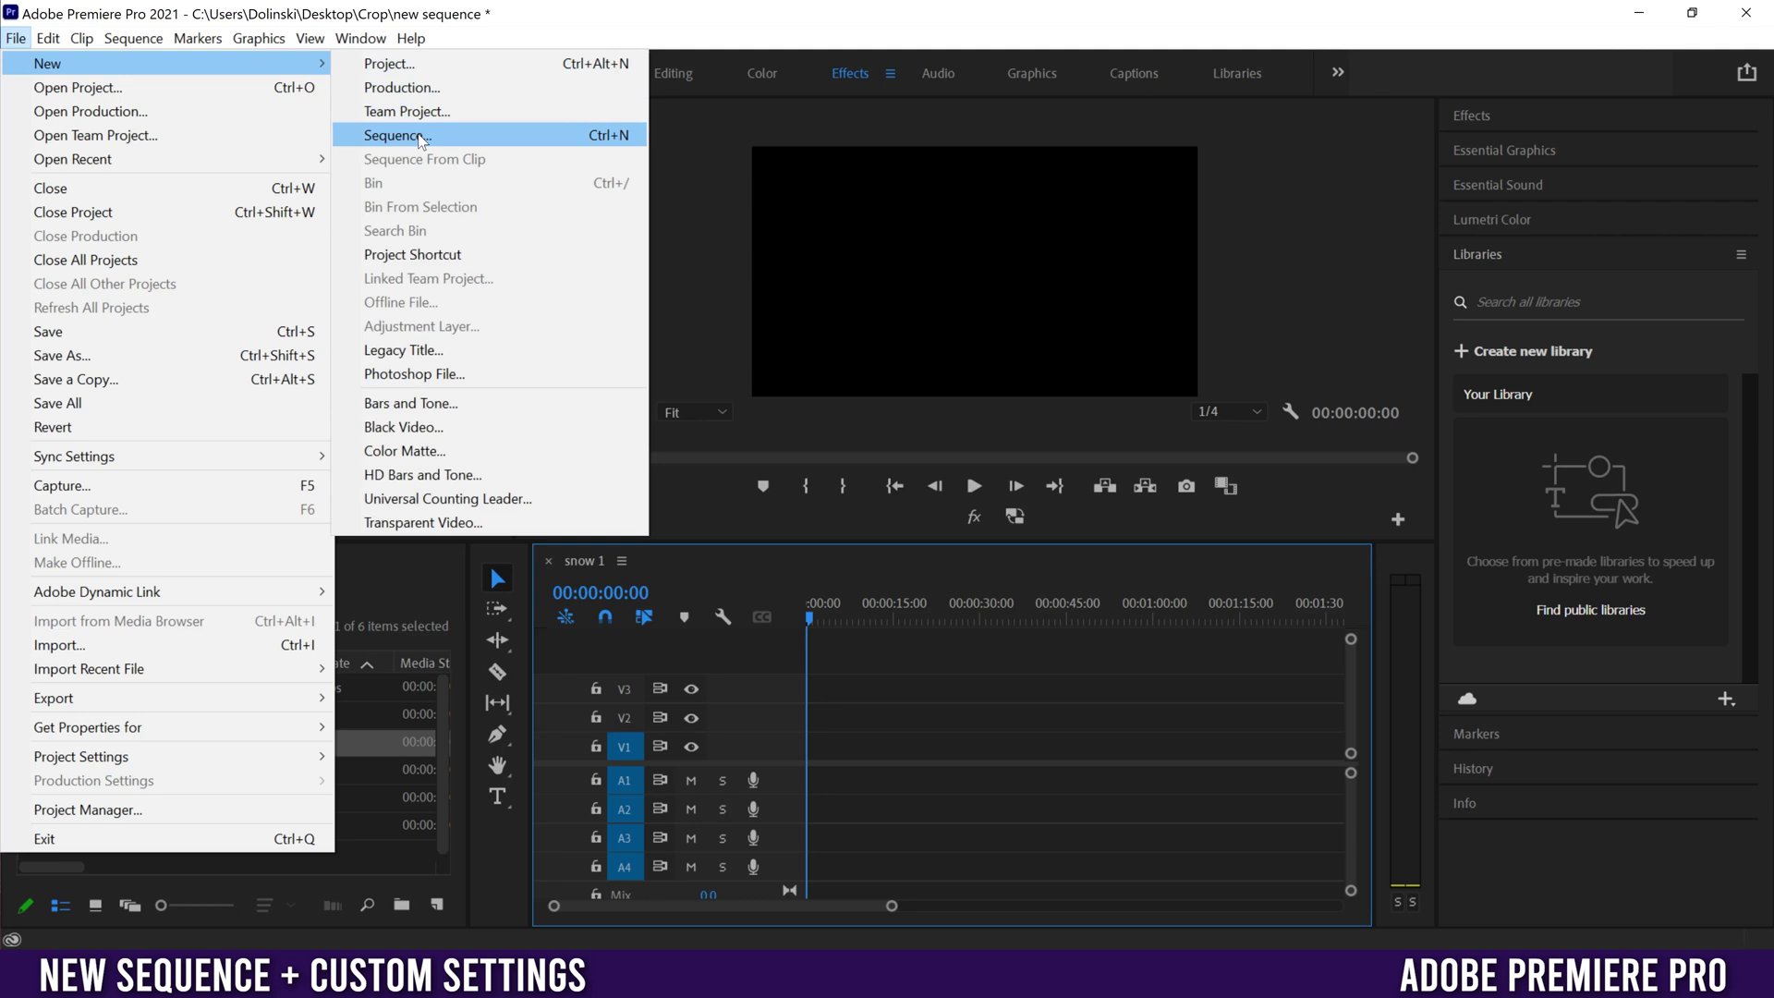
{"action": "left_click", "coordinate": [602, 139]}
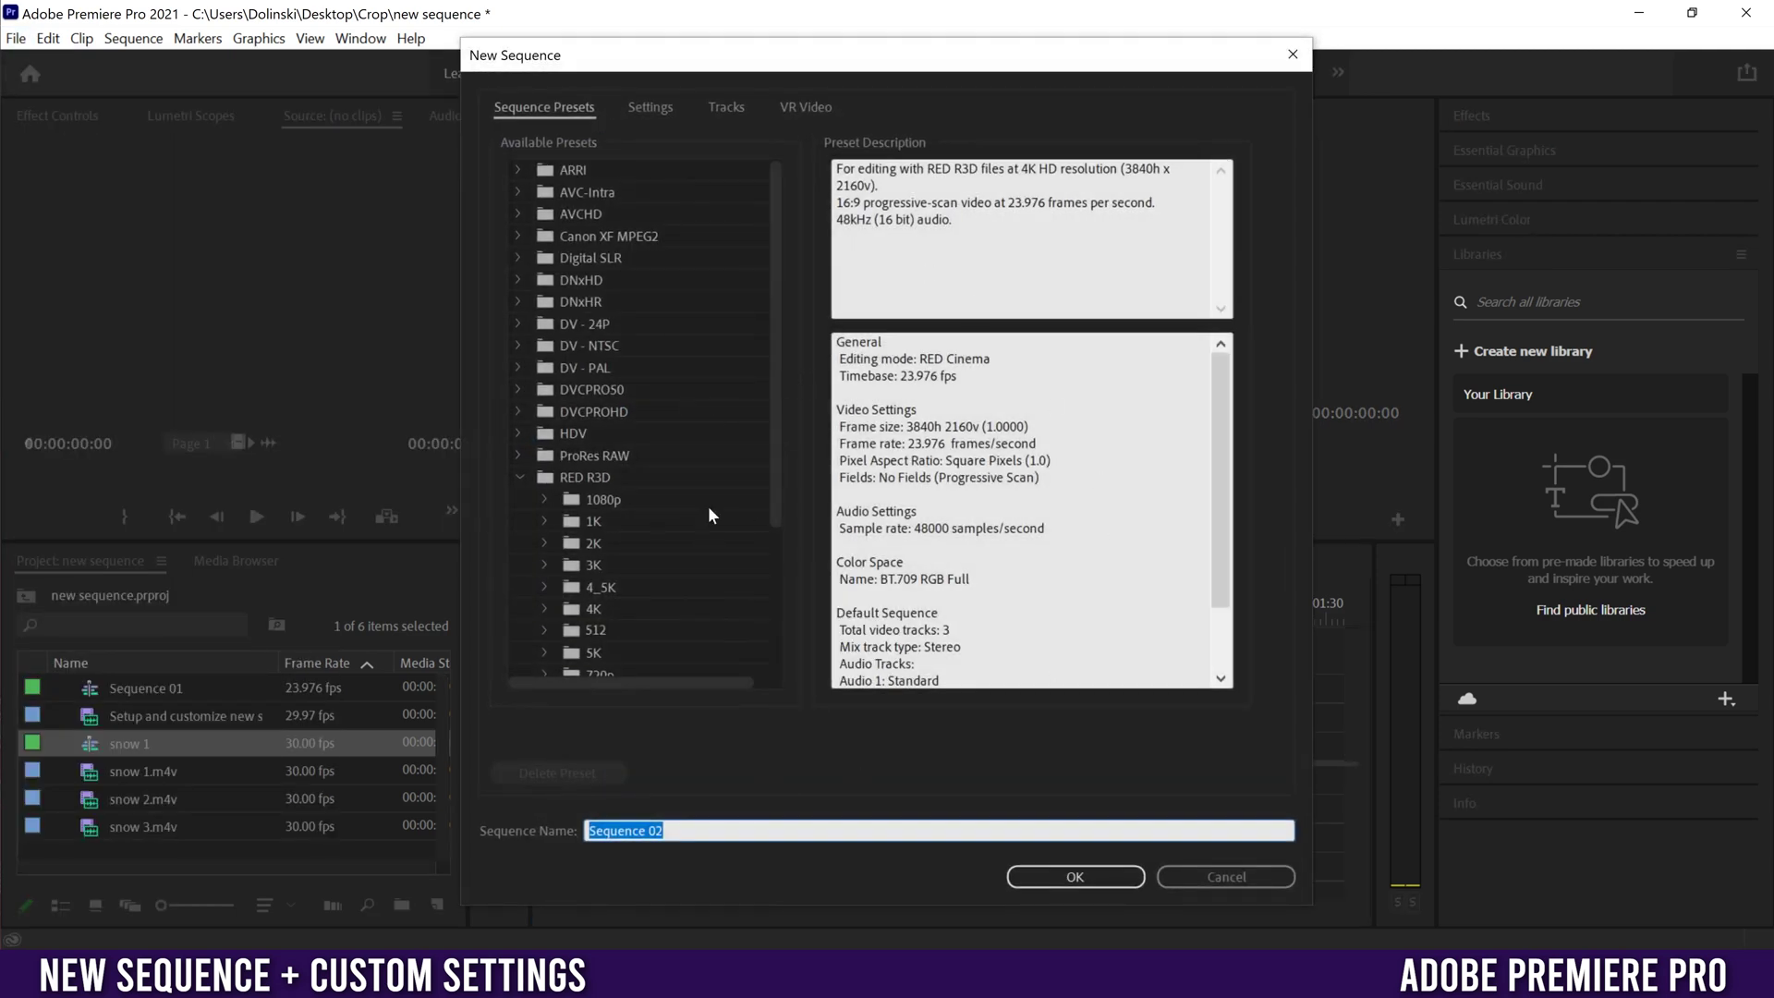
{"action": "left_click", "coordinate": [517, 476]}
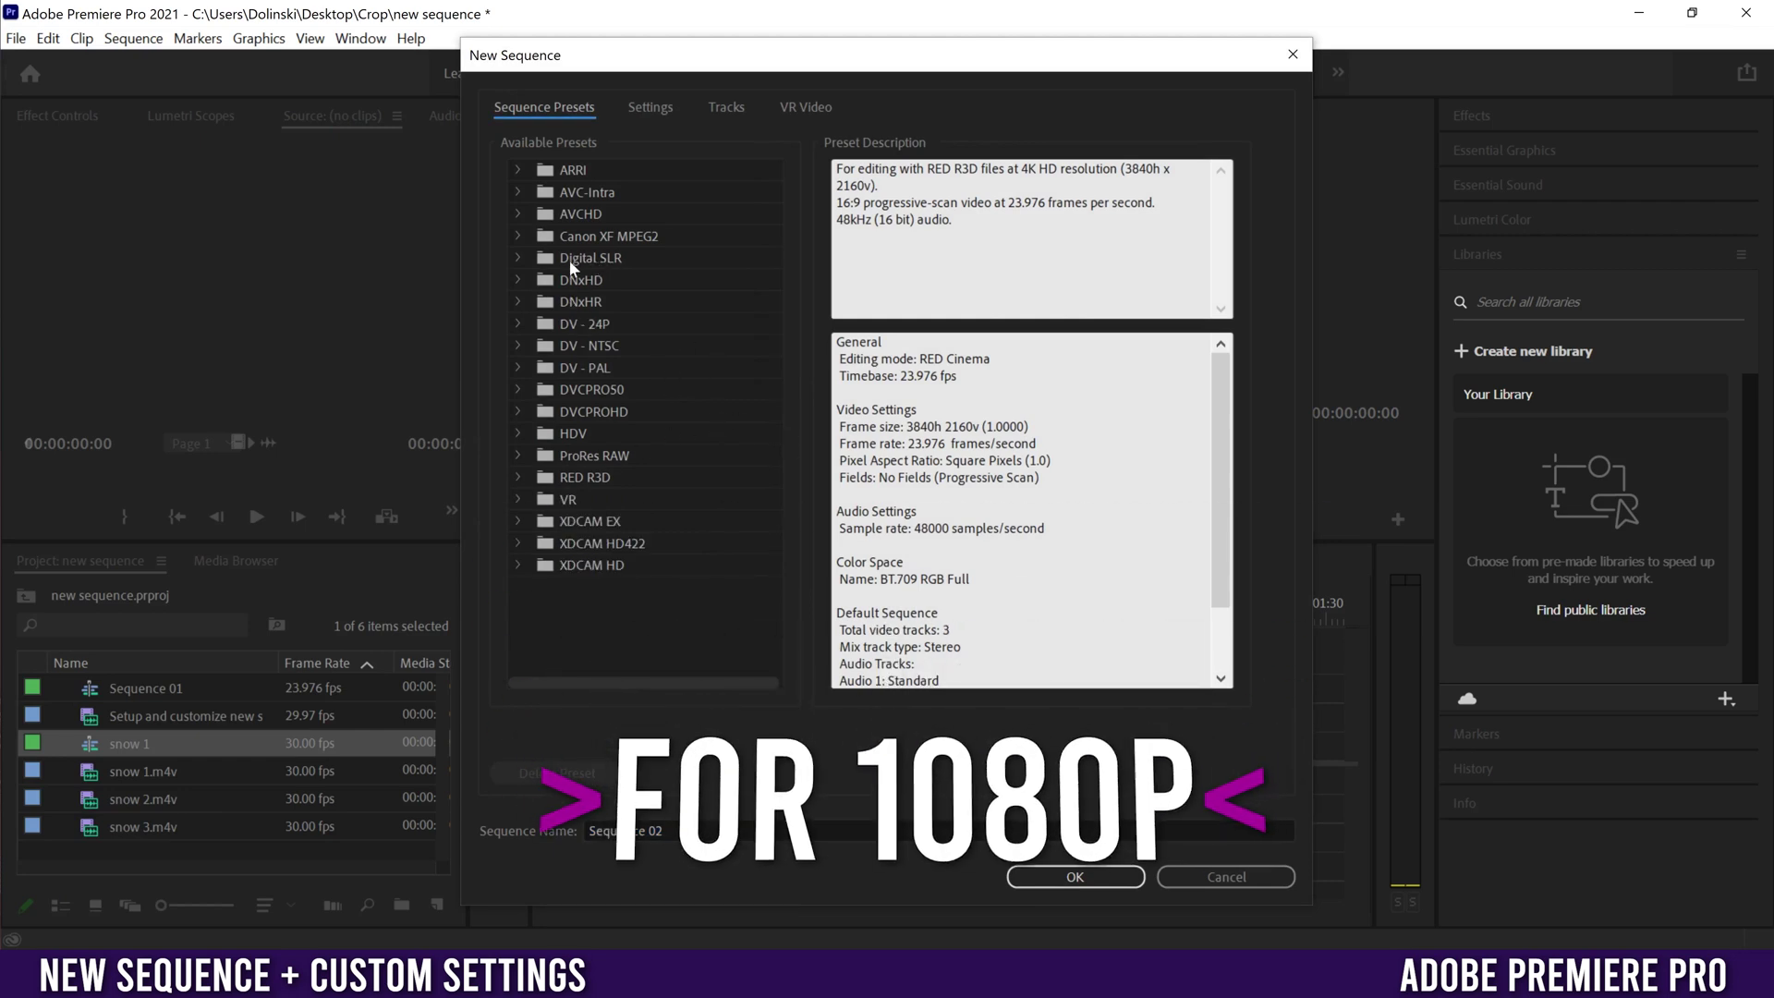
{"action": "left_click", "coordinate": [519, 257]}
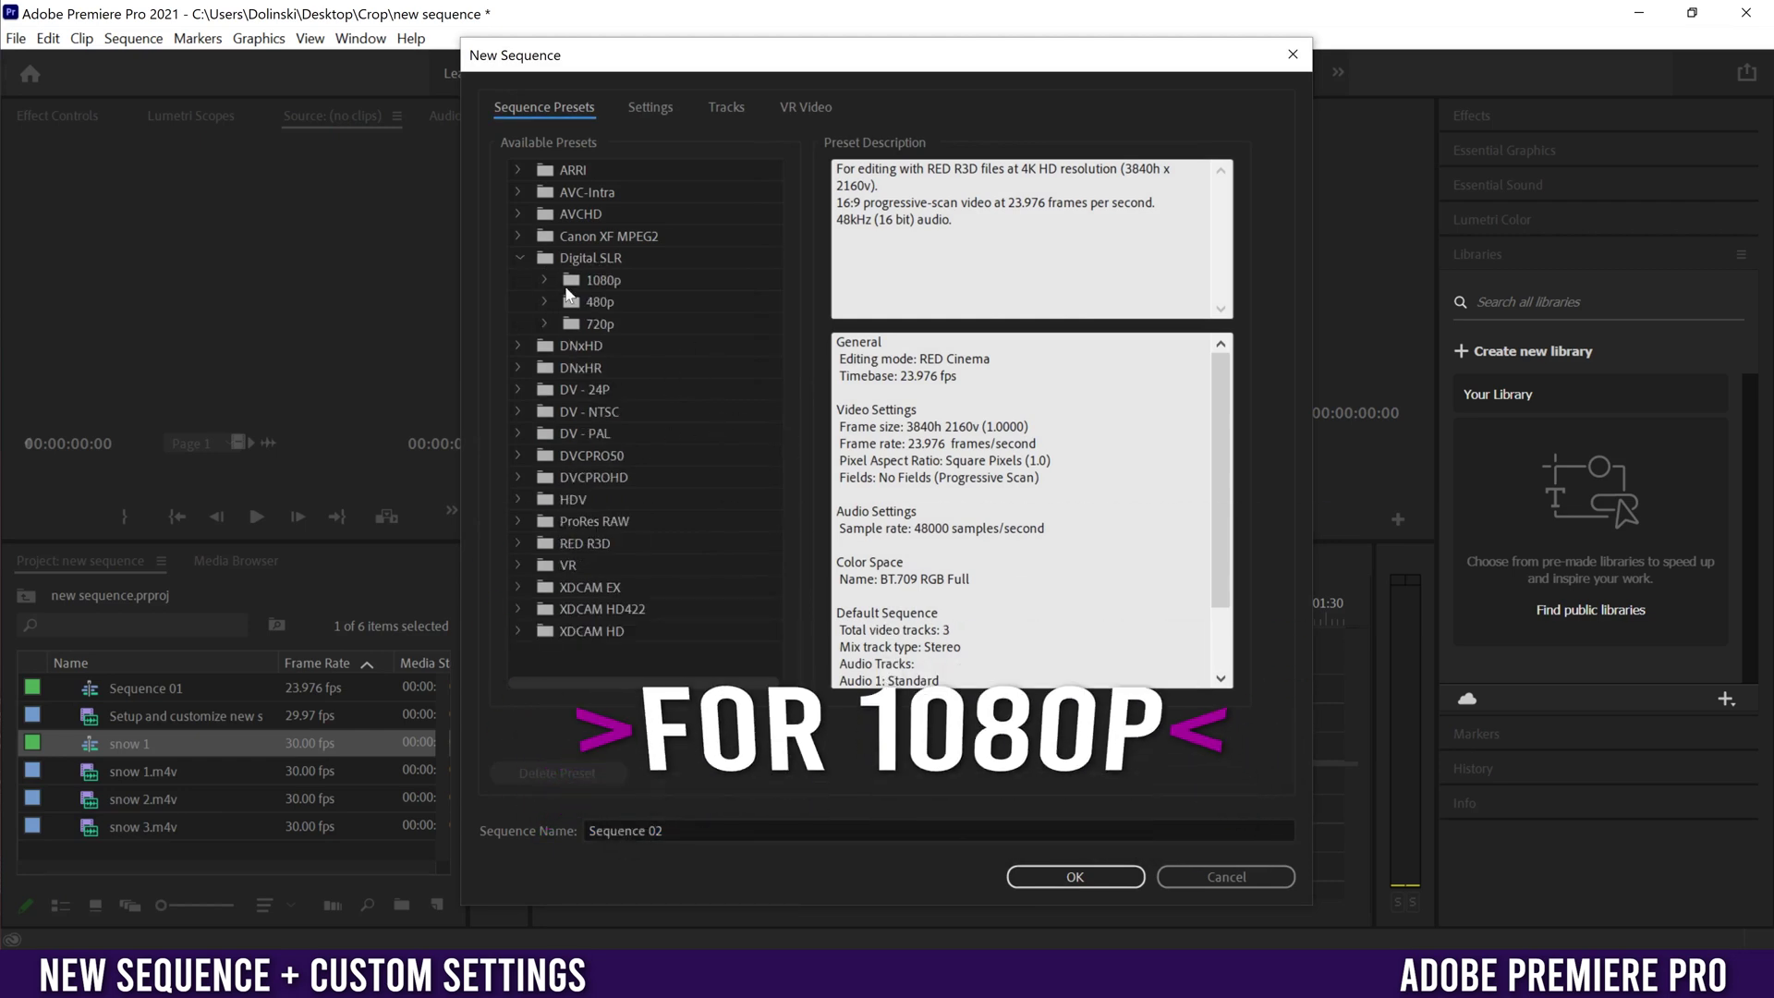
{"action": "left_click", "coordinate": [545, 280]}
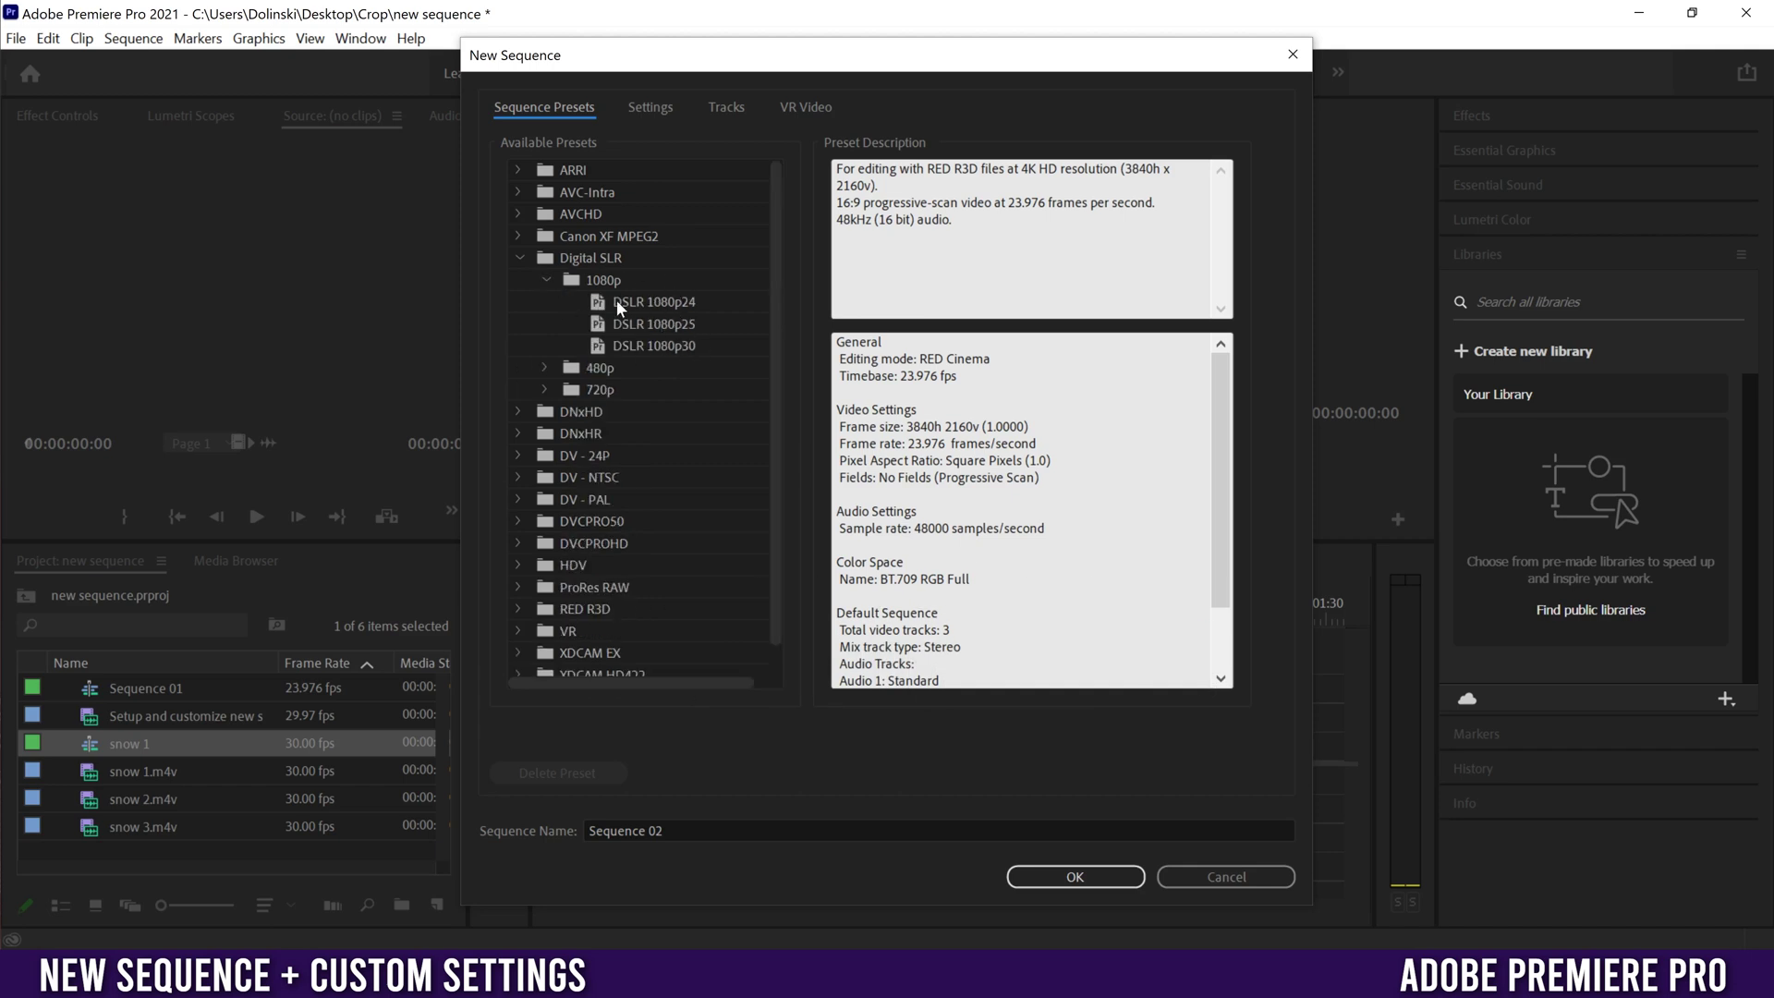
{"action": "left_click", "coordinate": [678, 303]}
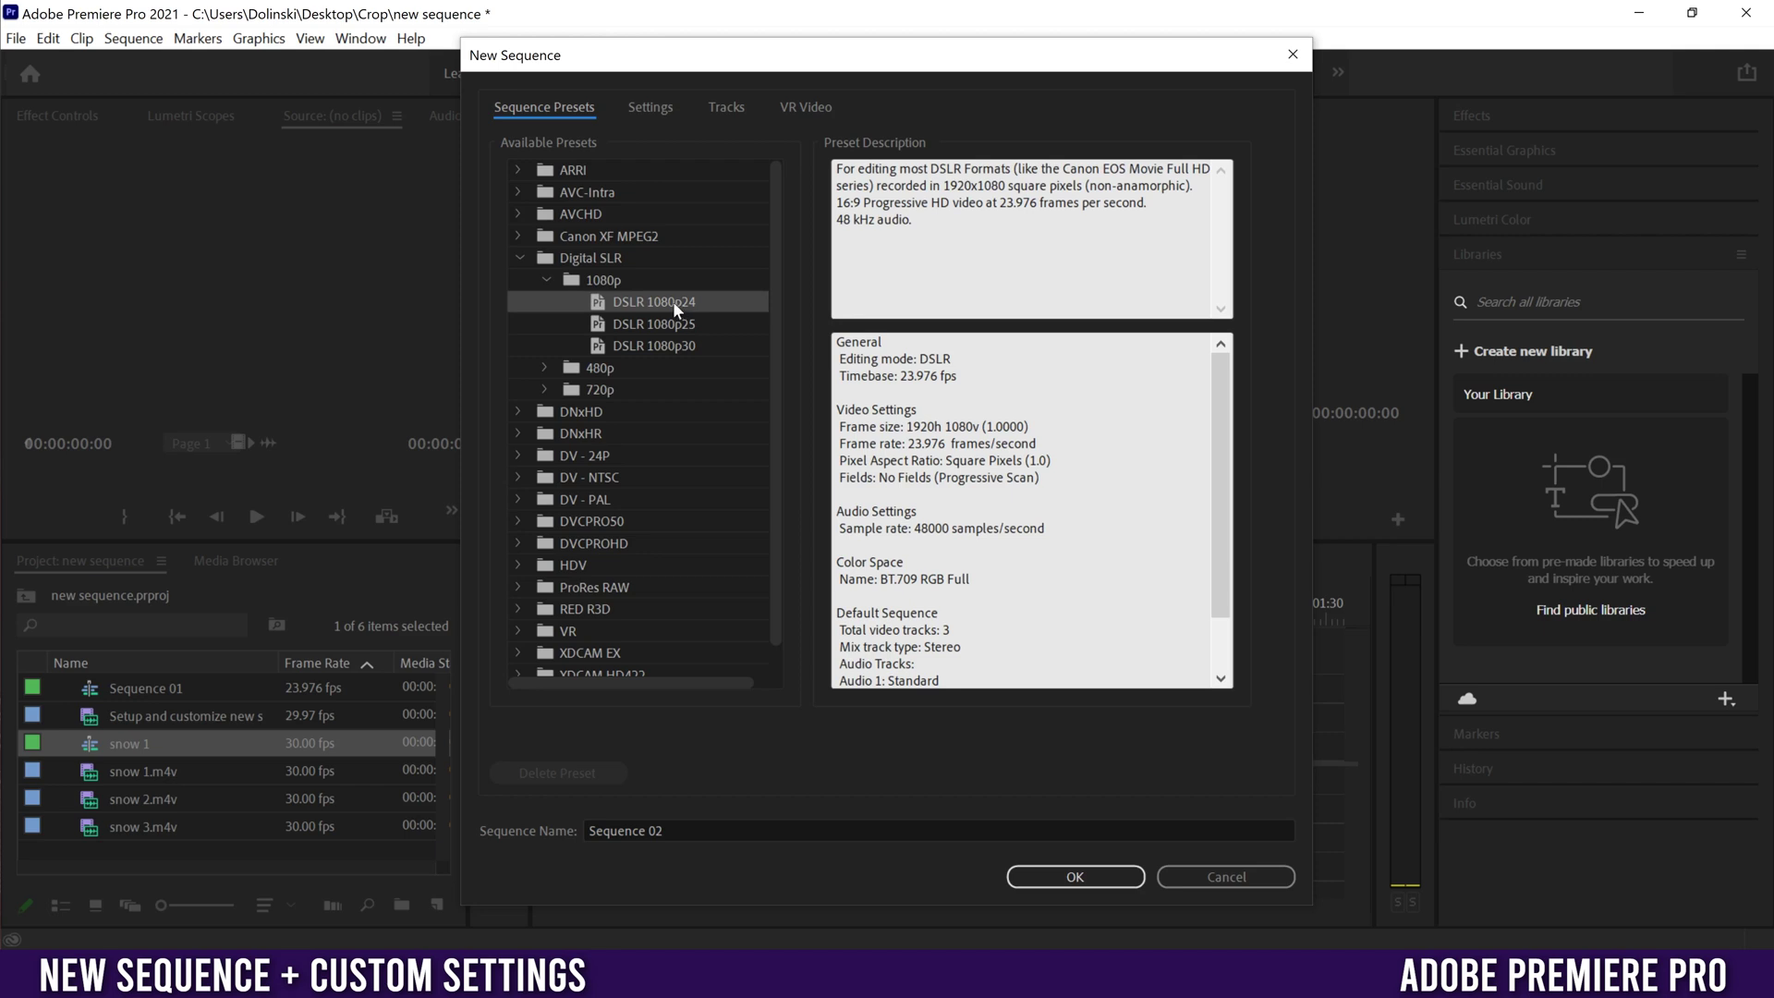
{"action": "left_click", "coordinate": [663, 345]}
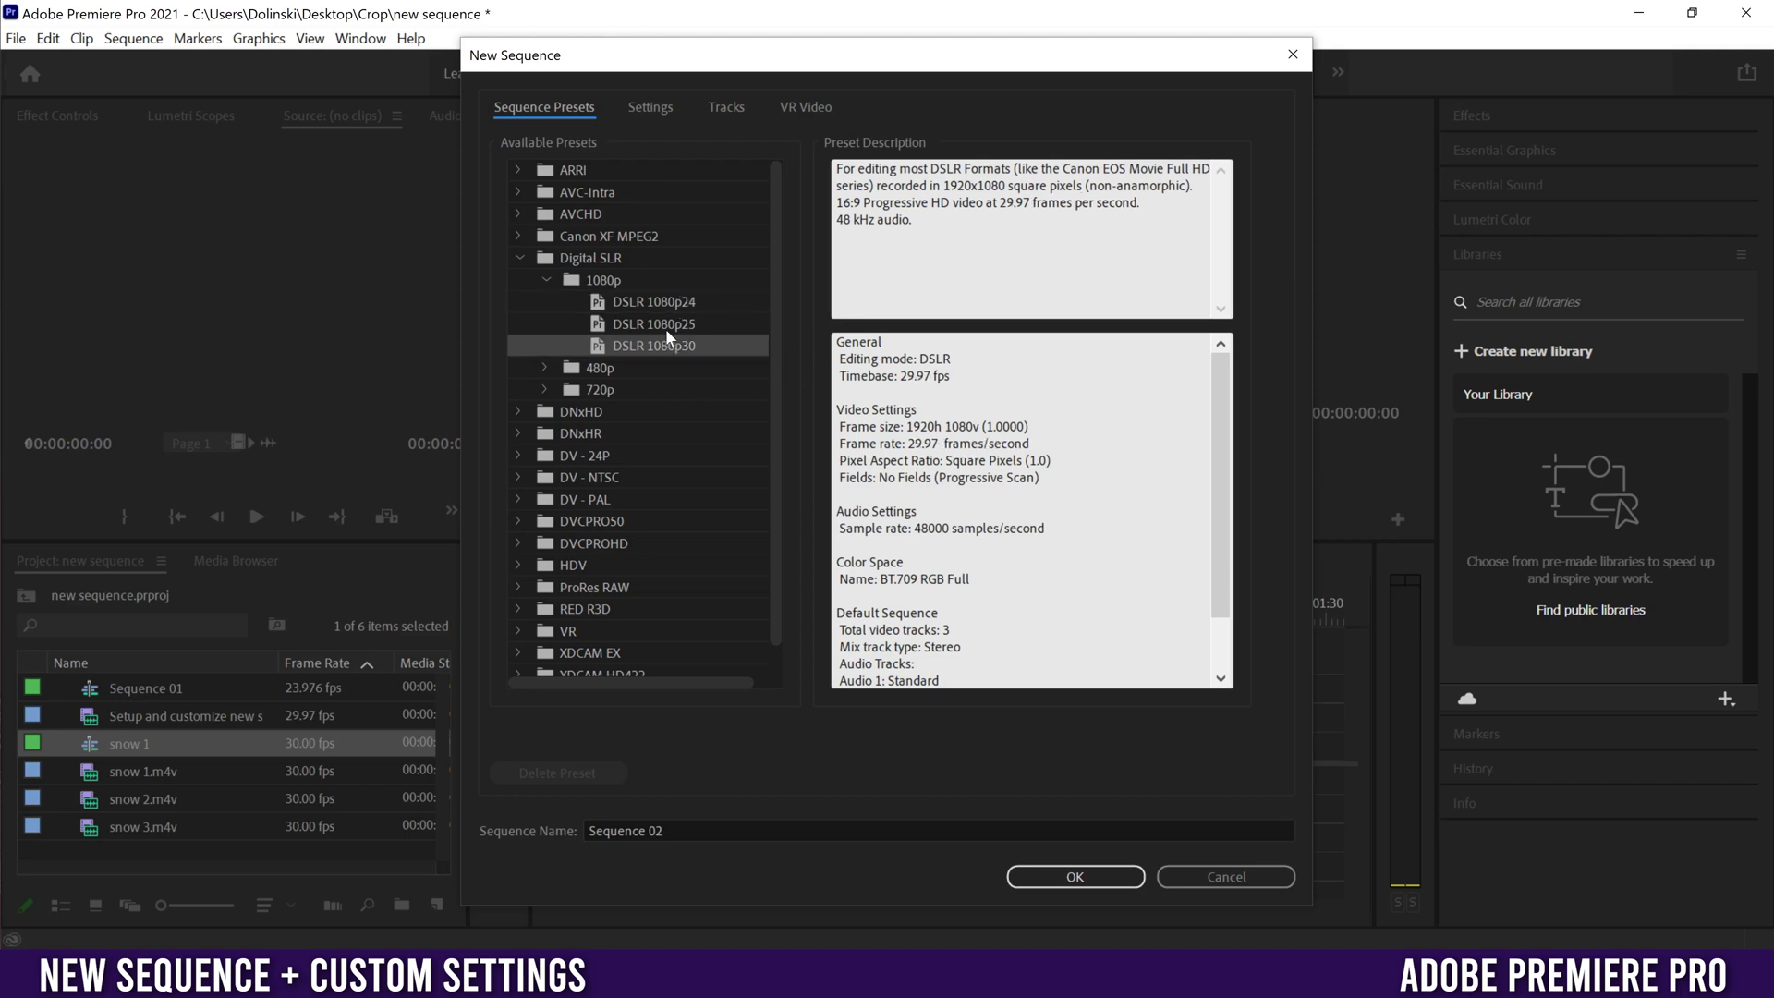
{"action": "left_click", "coordinate": [671, 325]}
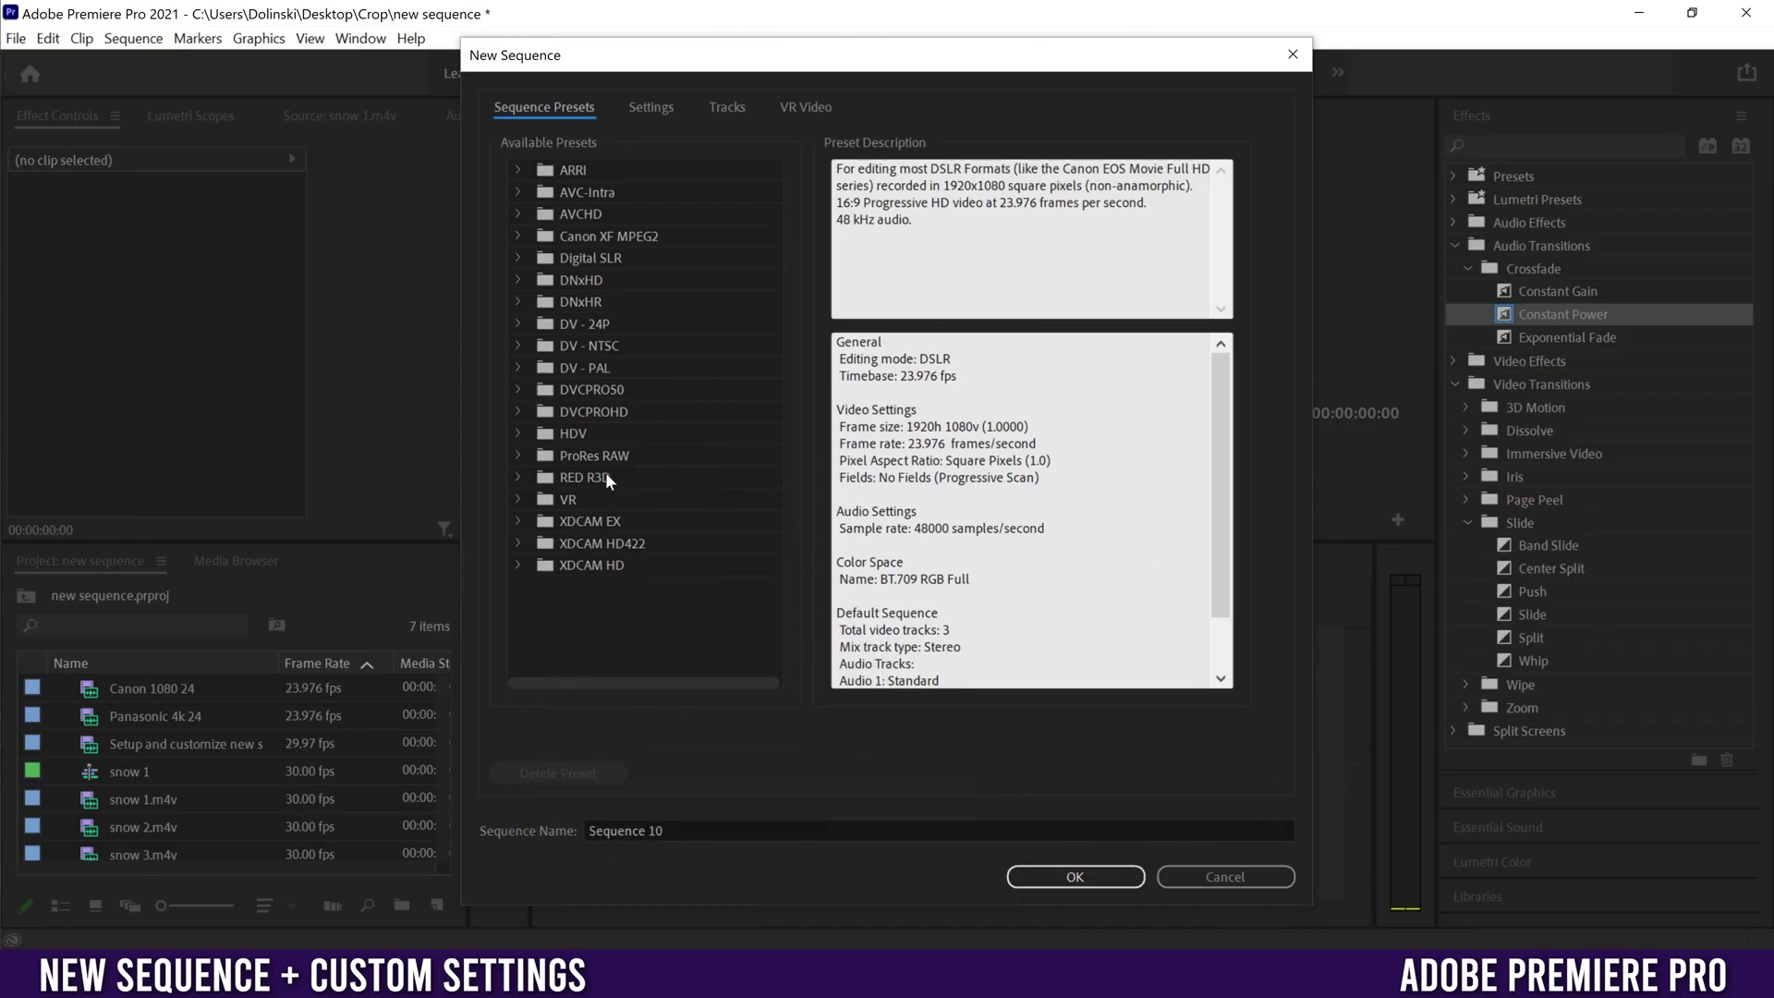
- Choose the RED R3D 4K HD 16x9 23.976 preset (3840×2160, 23.976 fps)
{"action": "left_click", "coordinate": [518, 475]}
{"action": "left_click_drag", "start_coordinate": [773, 331], "coordinate": [772, 530]}
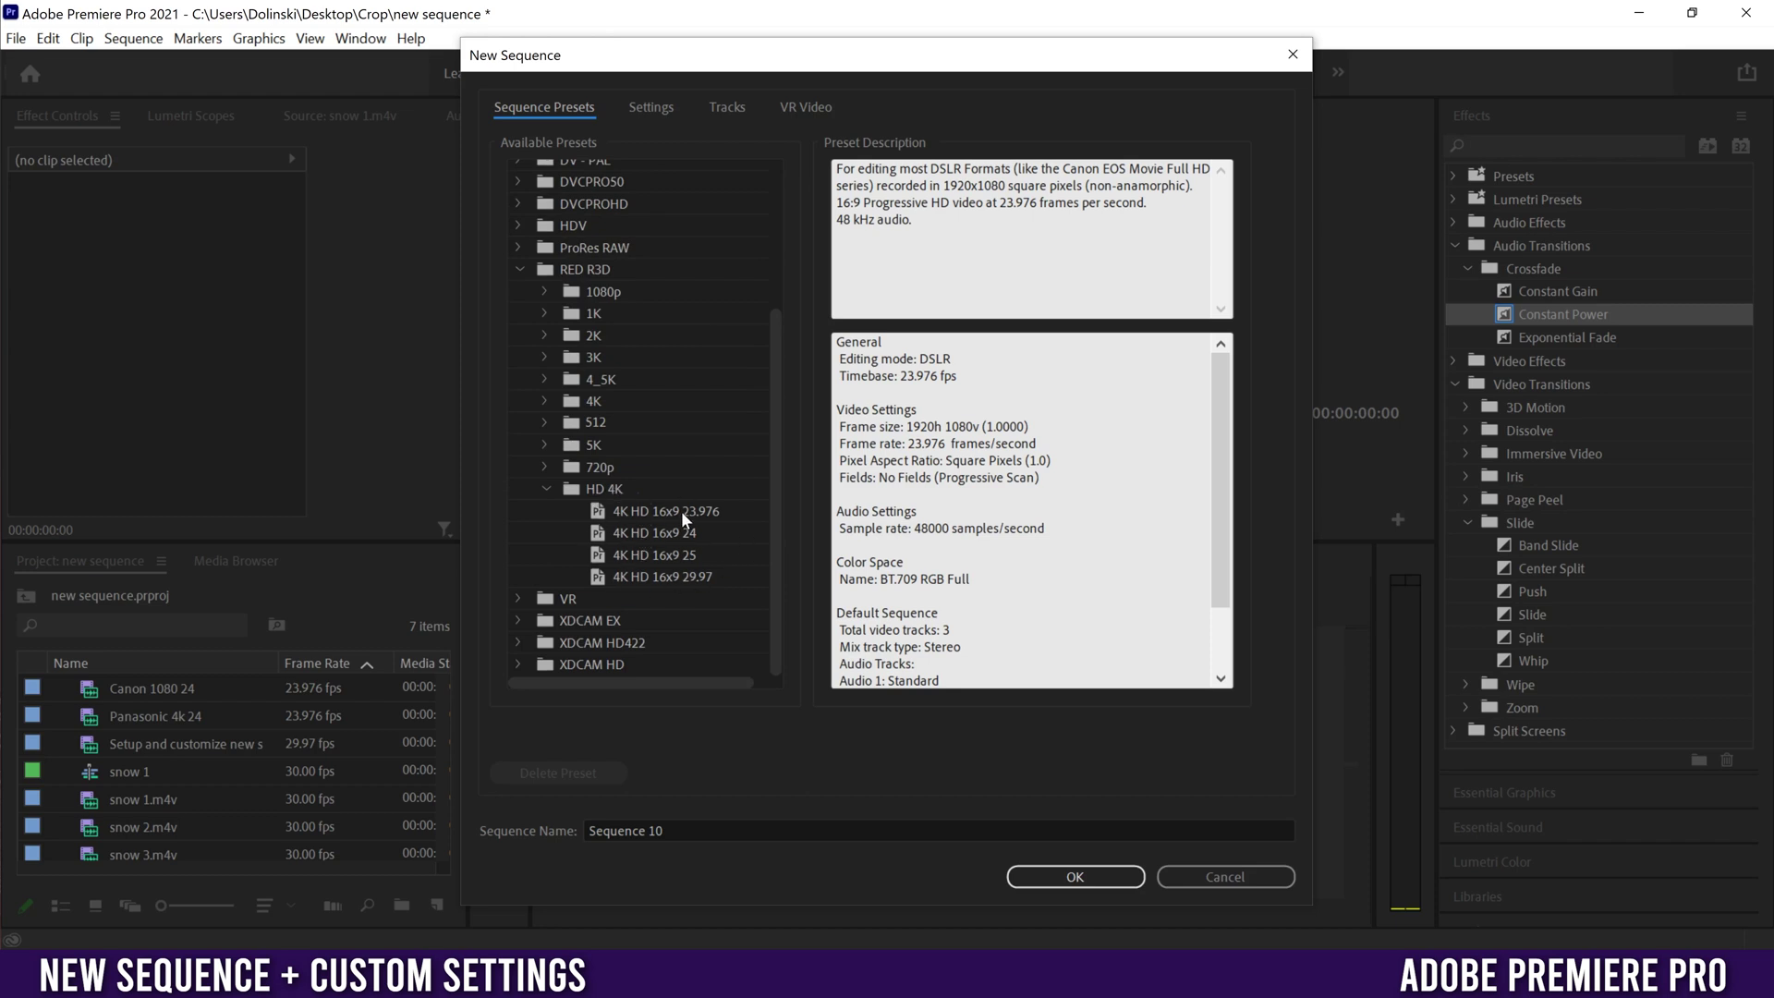
{"action": "left_click", "coordinate": [680, 512]}
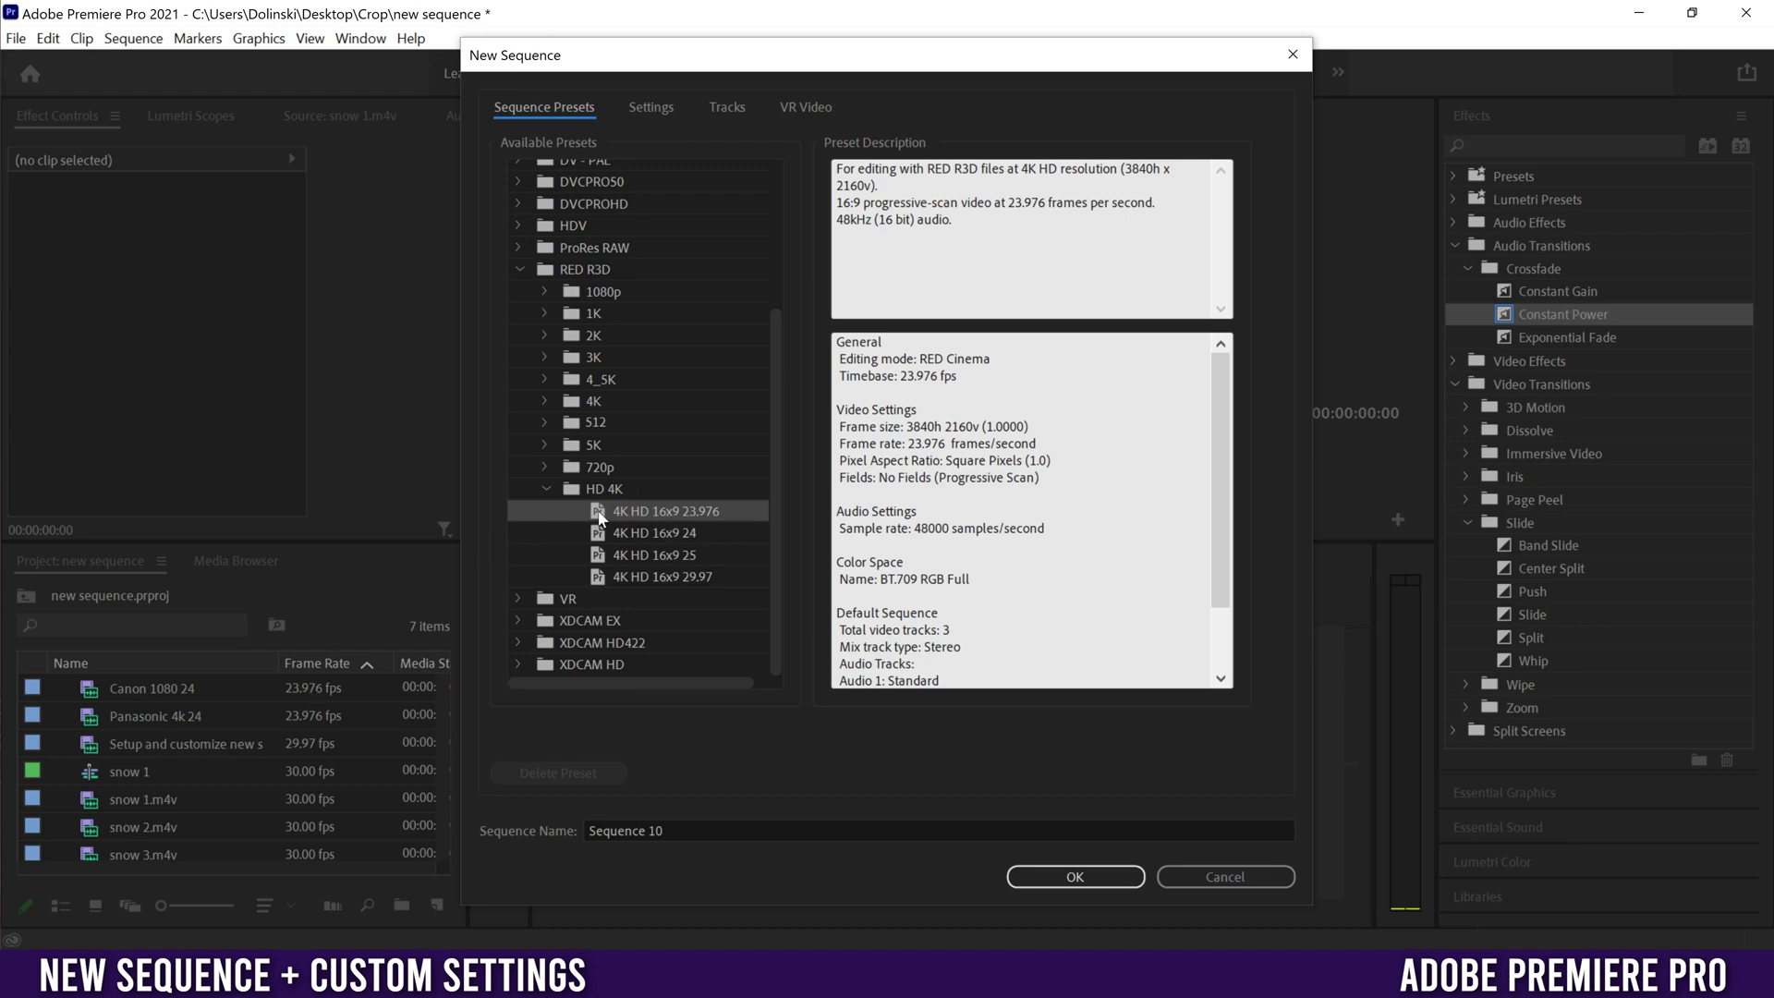
- Name the sequence '4k 24' and try a vertical 2160×3840 frame size
{"action": "left_click", "coordinate": [637, 830]}
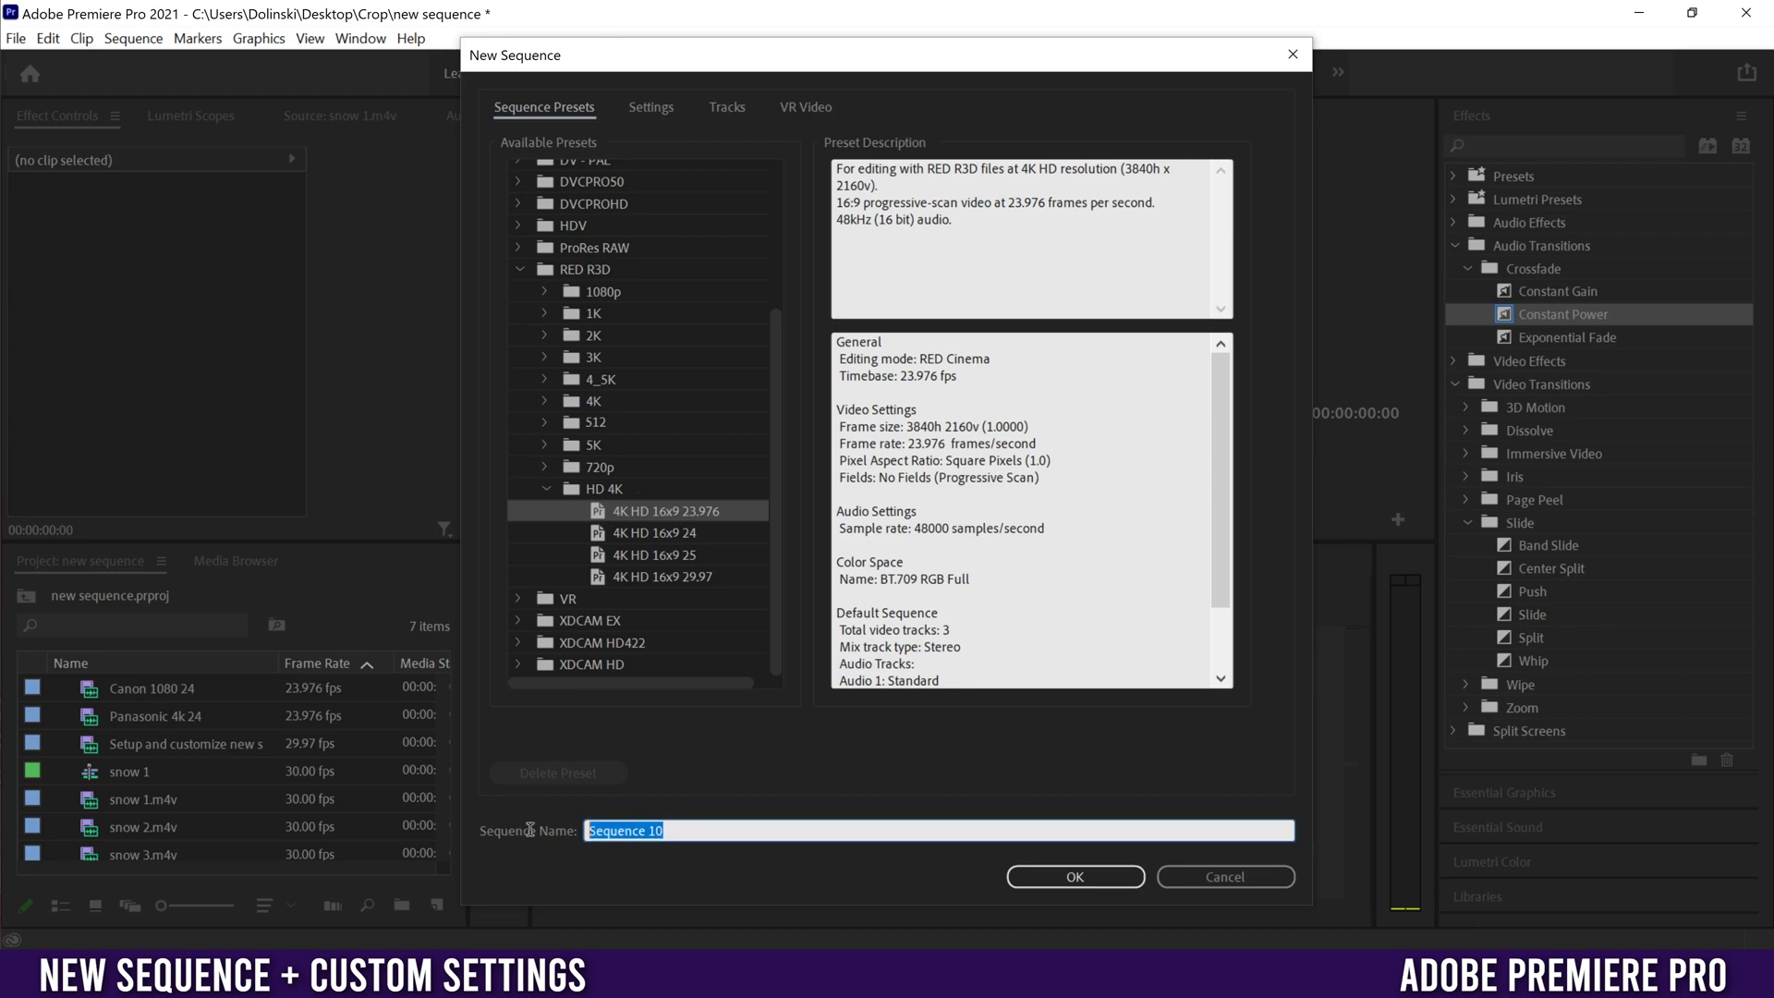
{"action": "type", "text": "4k 24"}
{"action": "left_click", "coordinate": [650, 109]}
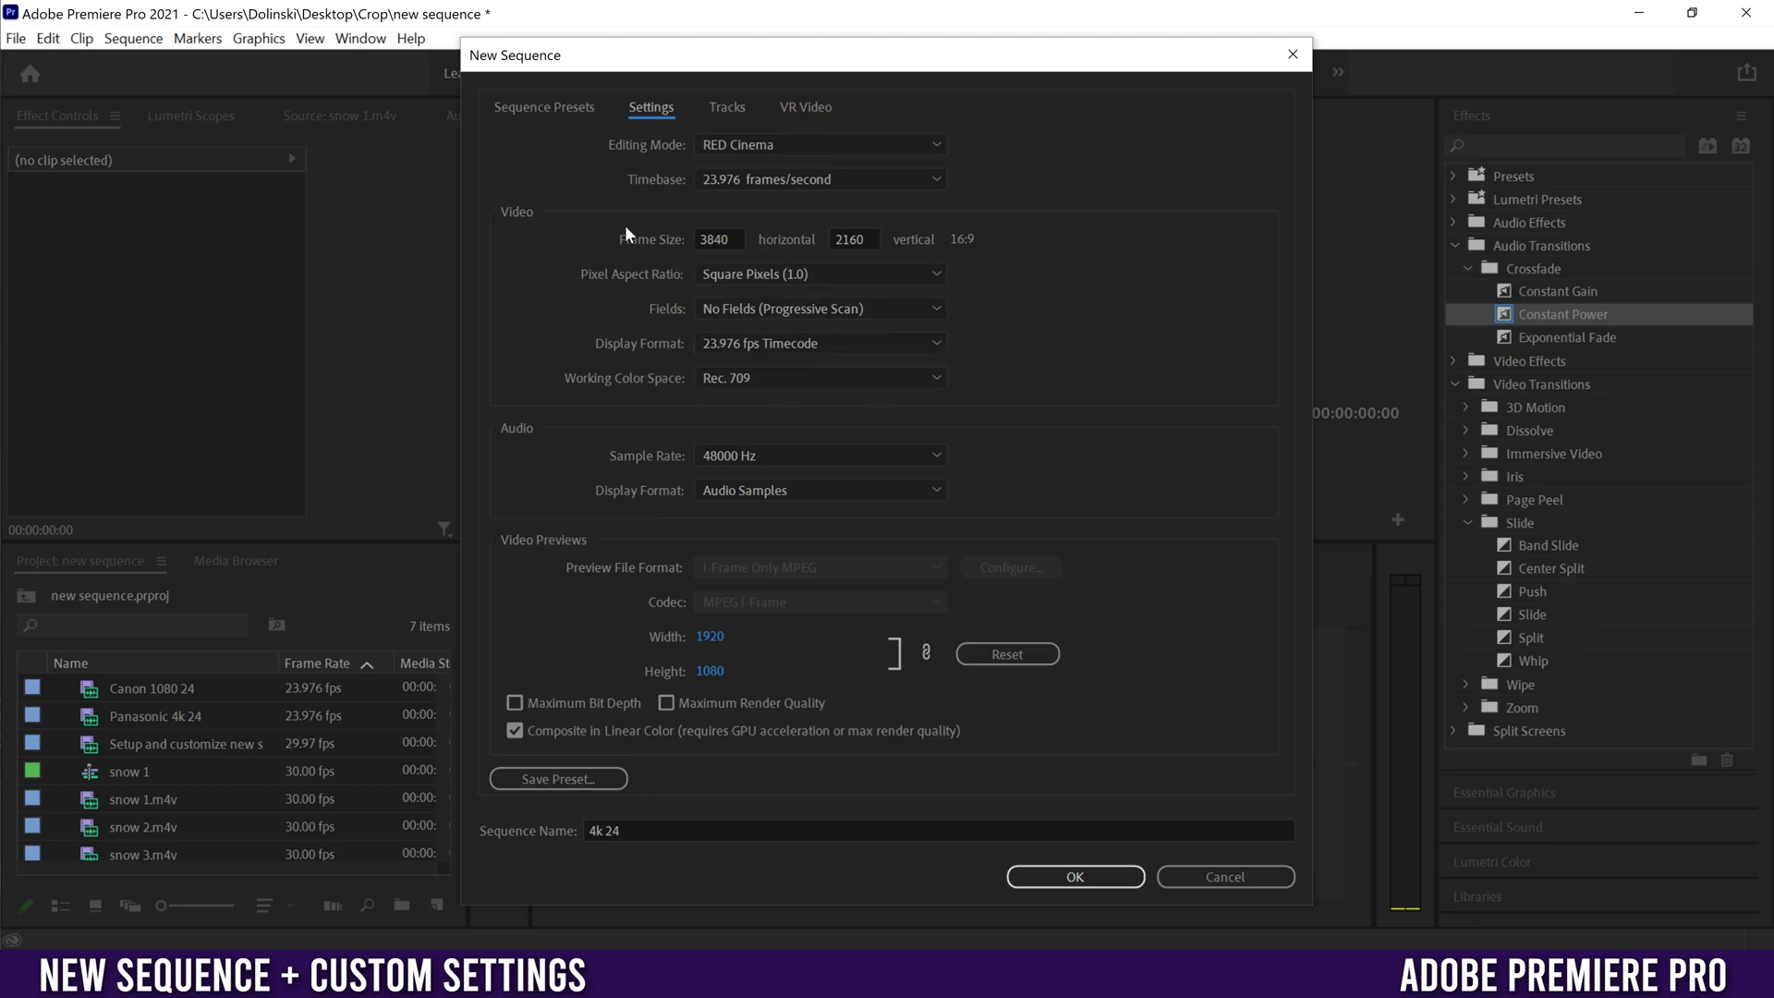
{"action": "left_click_drag", "start_coordinate": [731, 240], "coordinate": [683, 242]}
{"action": "type", "text": "2160"}
{"action": "left_click", "coordinate": [836, 240]}
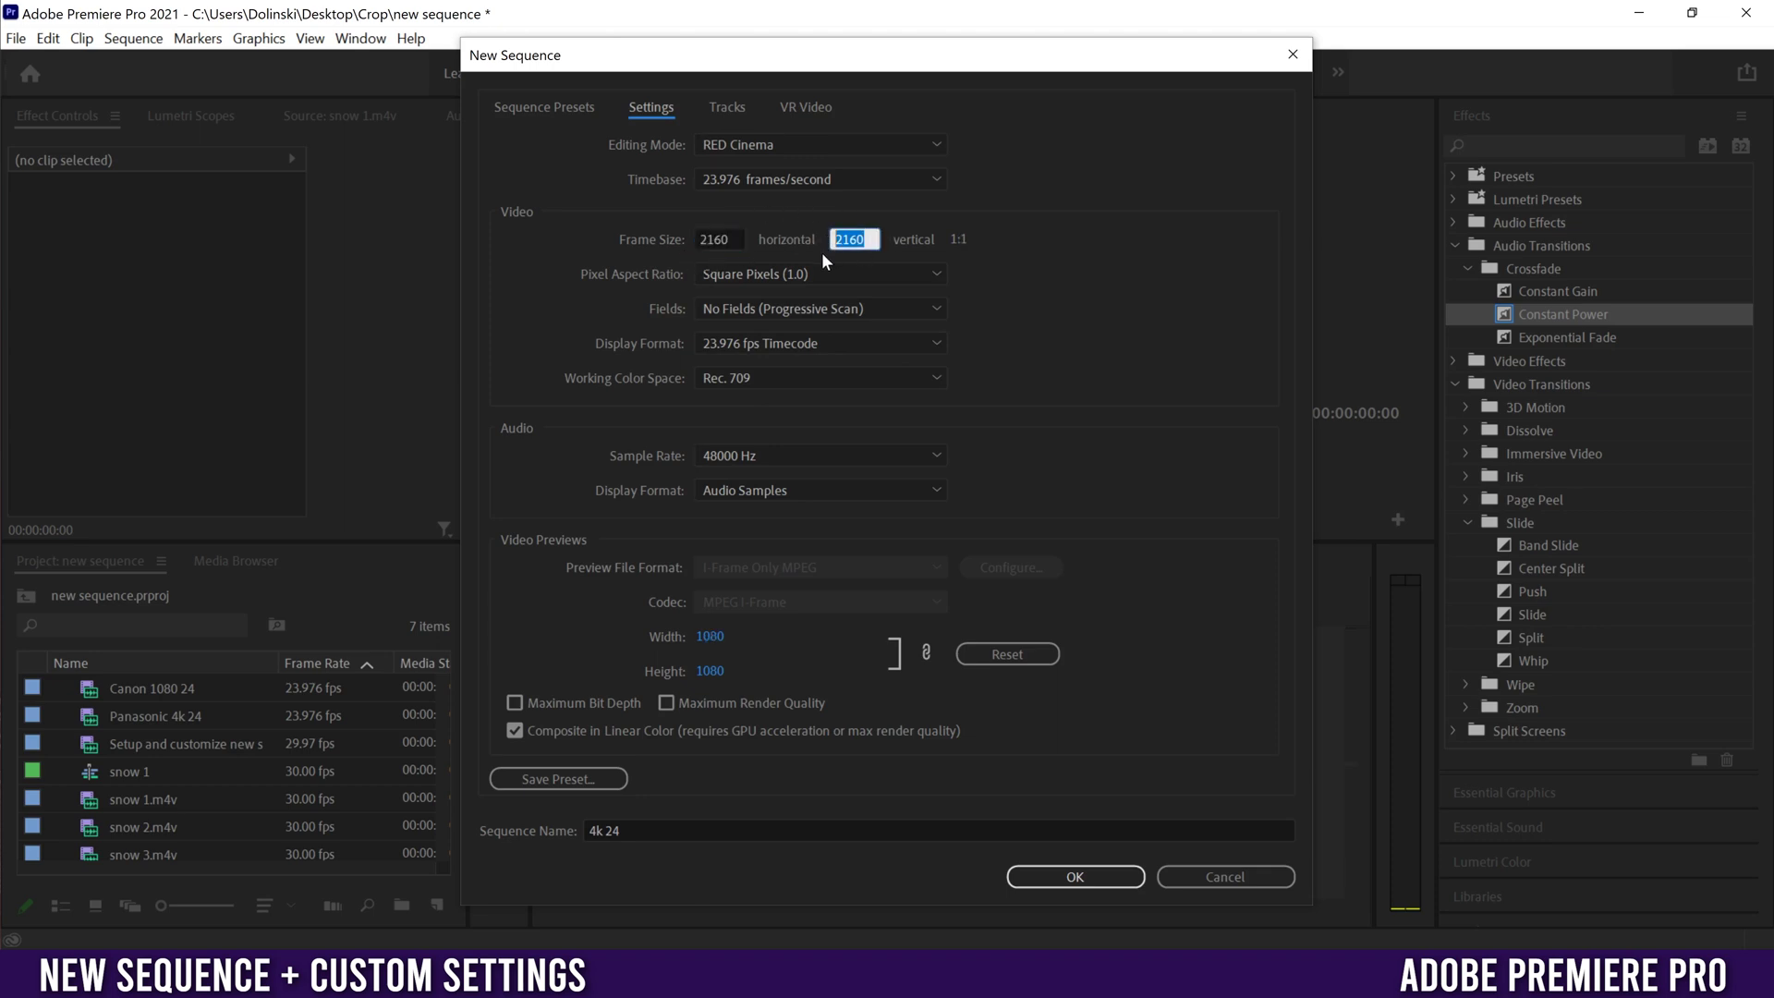
{"action": "type", "text": "3840"}
{"action": "left_click", "coordinate": [1035, 274]}
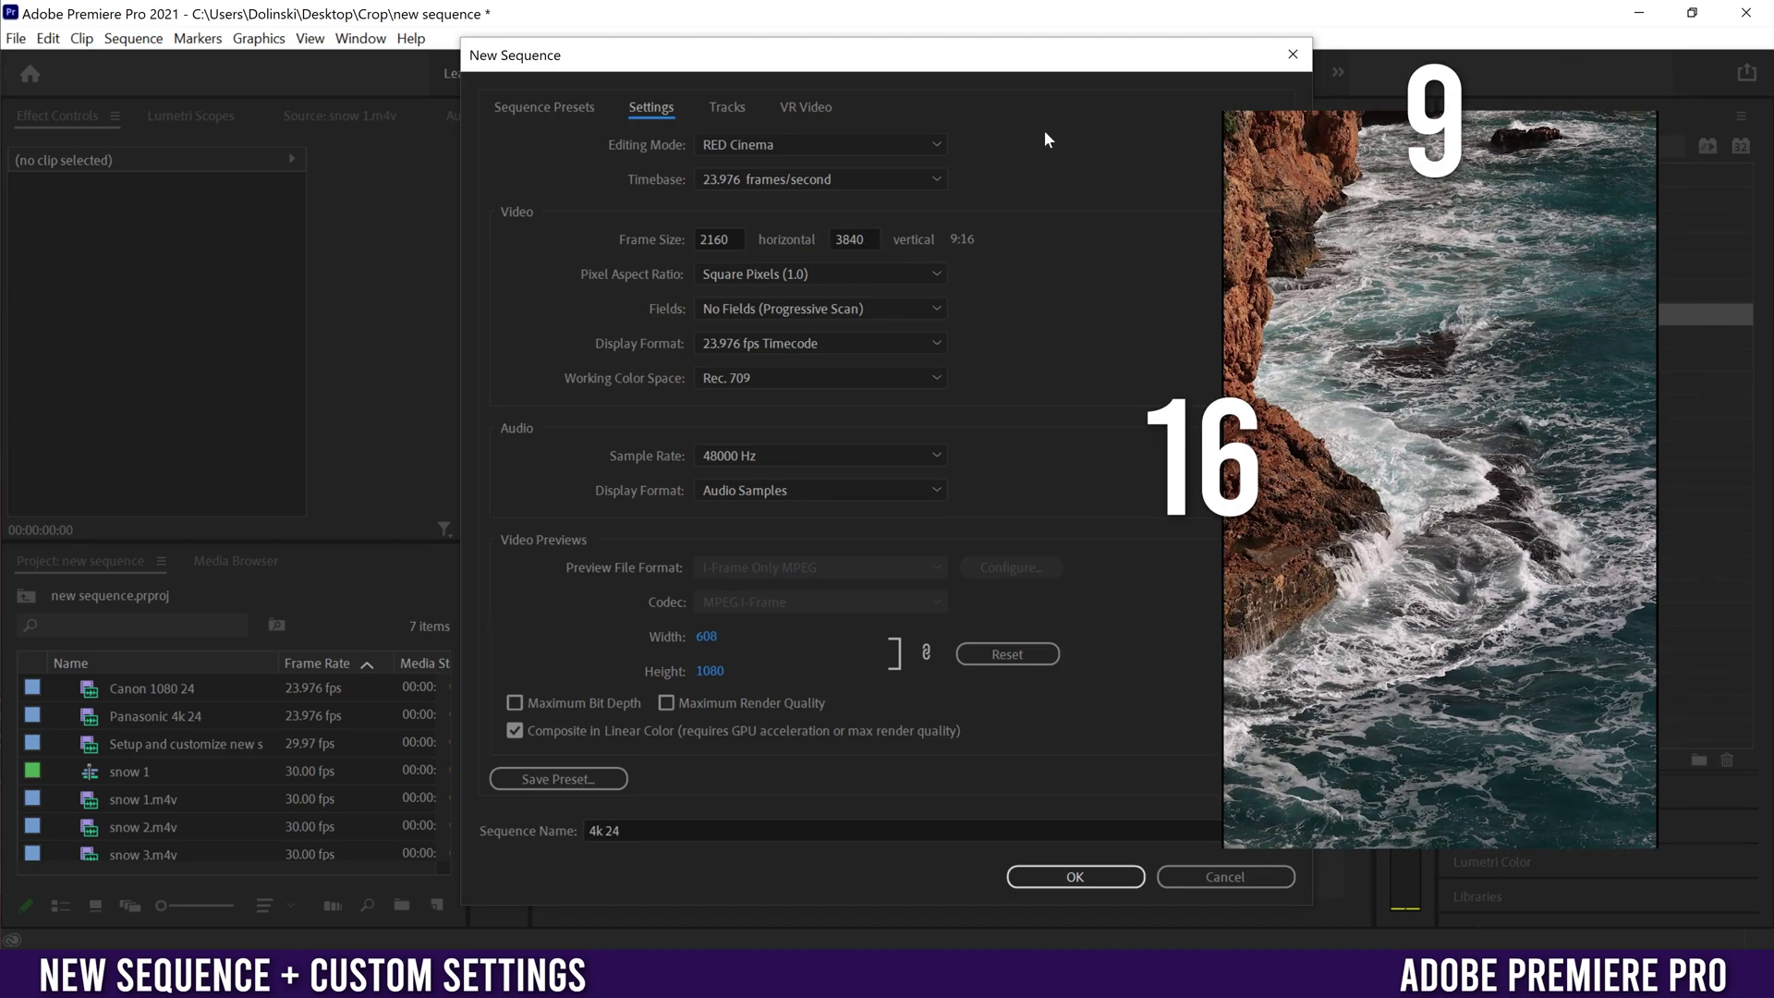
- Restore the frame size to 3840×2160 and create the sequence
{"action": "left_click", "coordinate": [717, 239]}
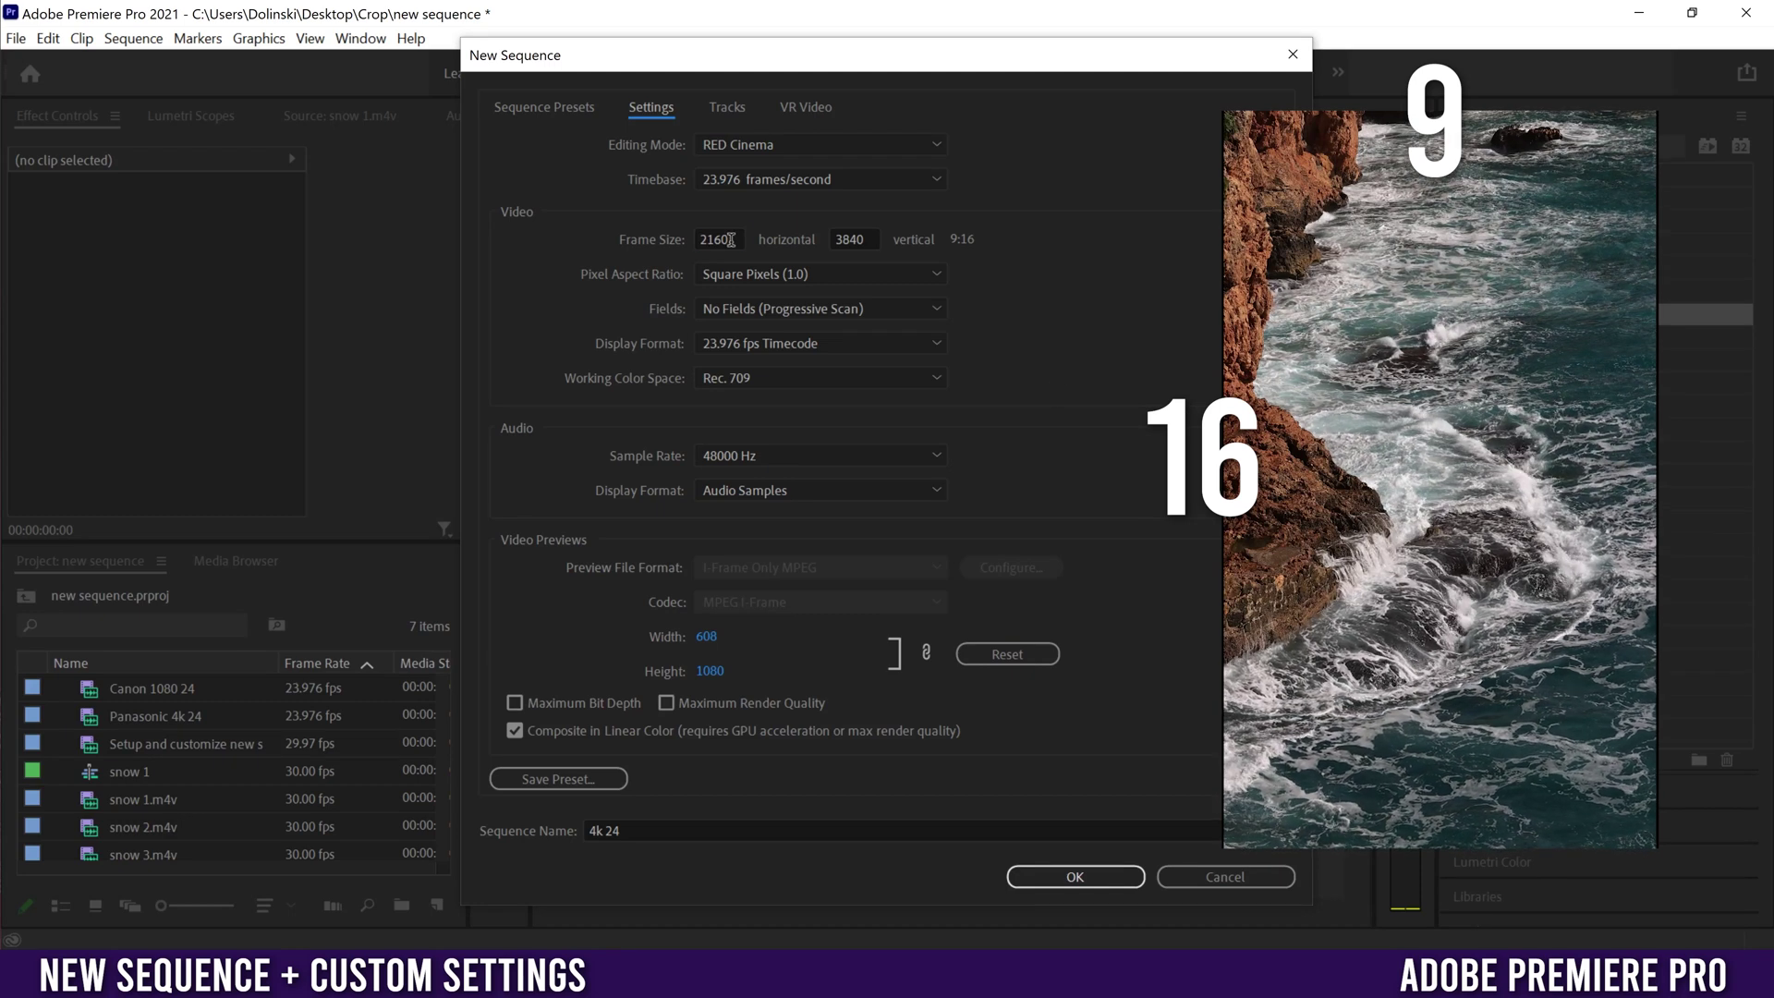
{"action": "type", "text": "3840"}
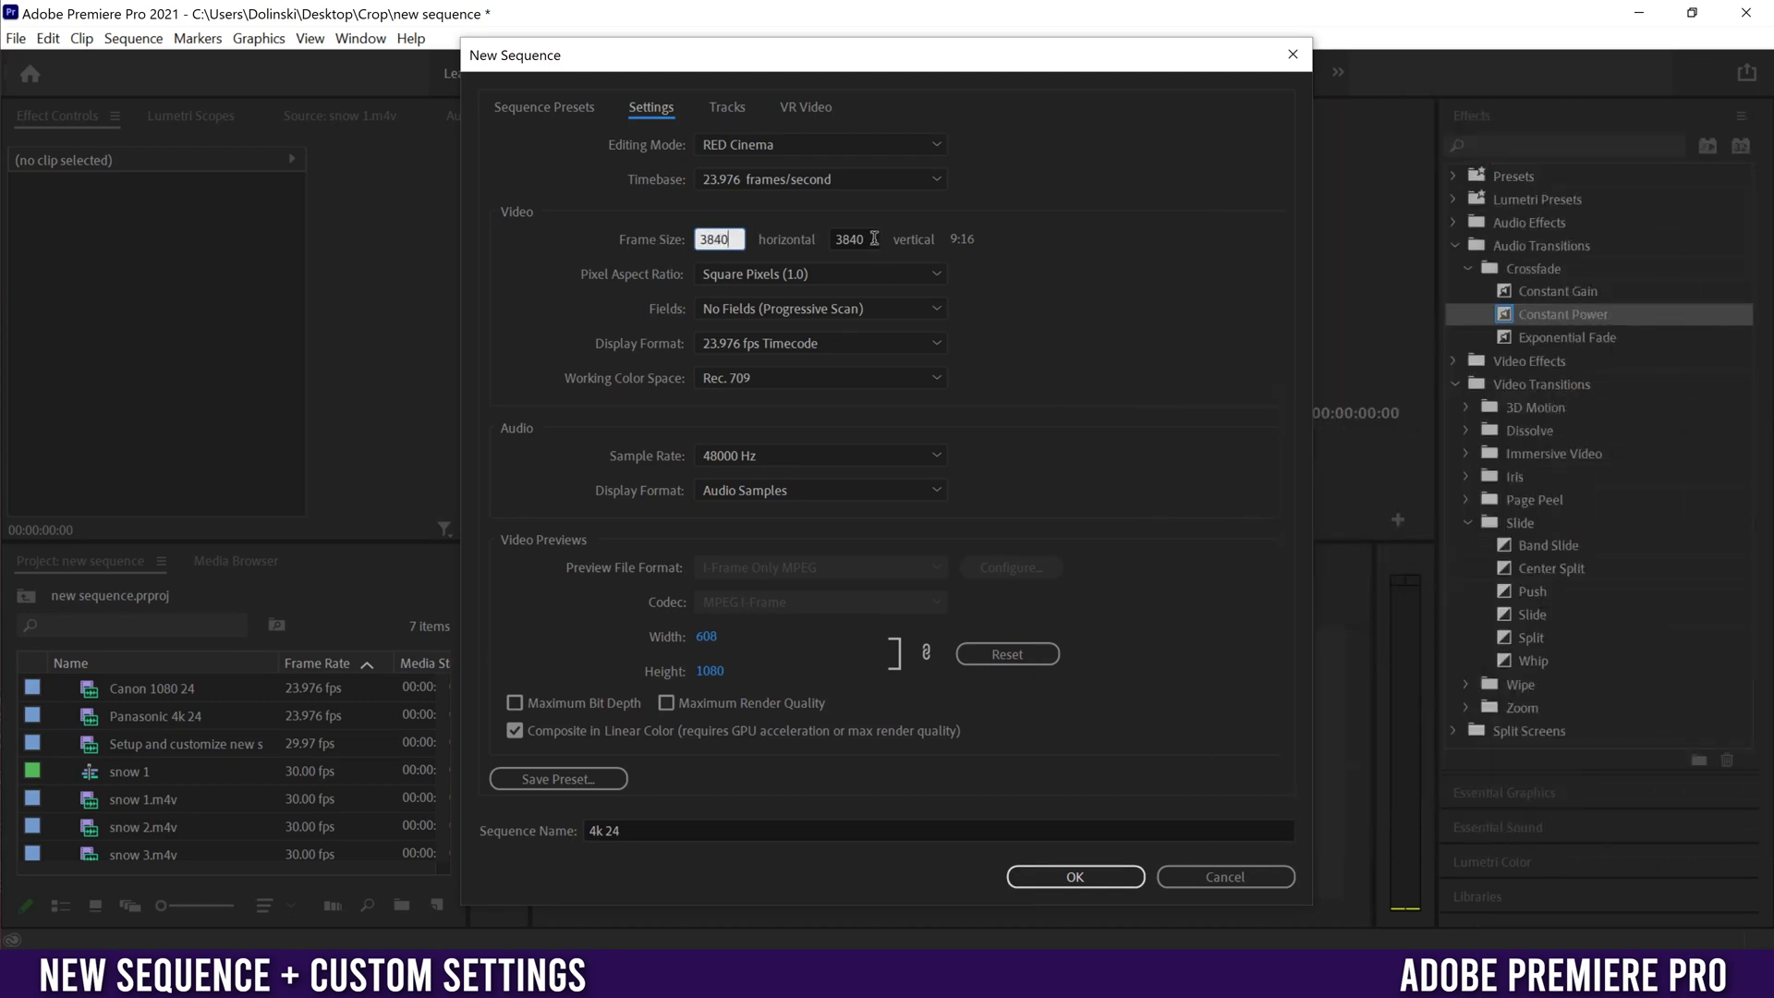
{"action": "left_click", "coordinate": [874, 238]}
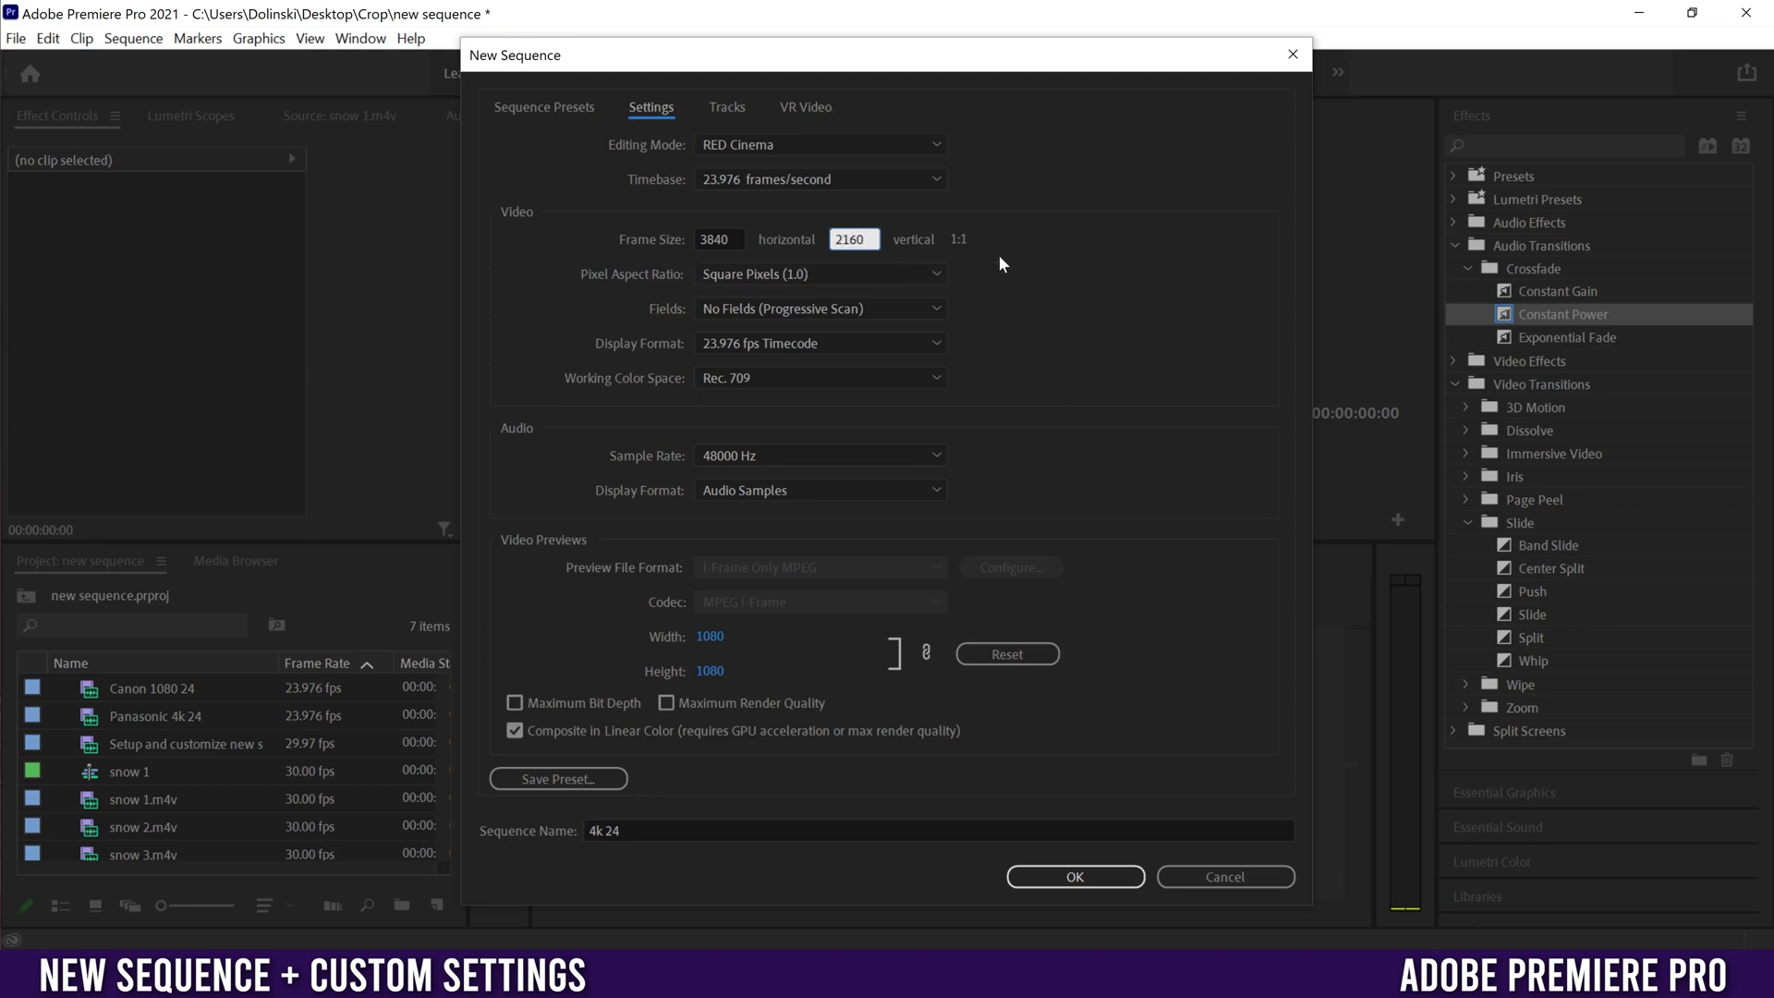
{"action": "left_click", "coordinate": [1041, 258]}
{"action": "left_click", "coordinate": [1063, 878]}
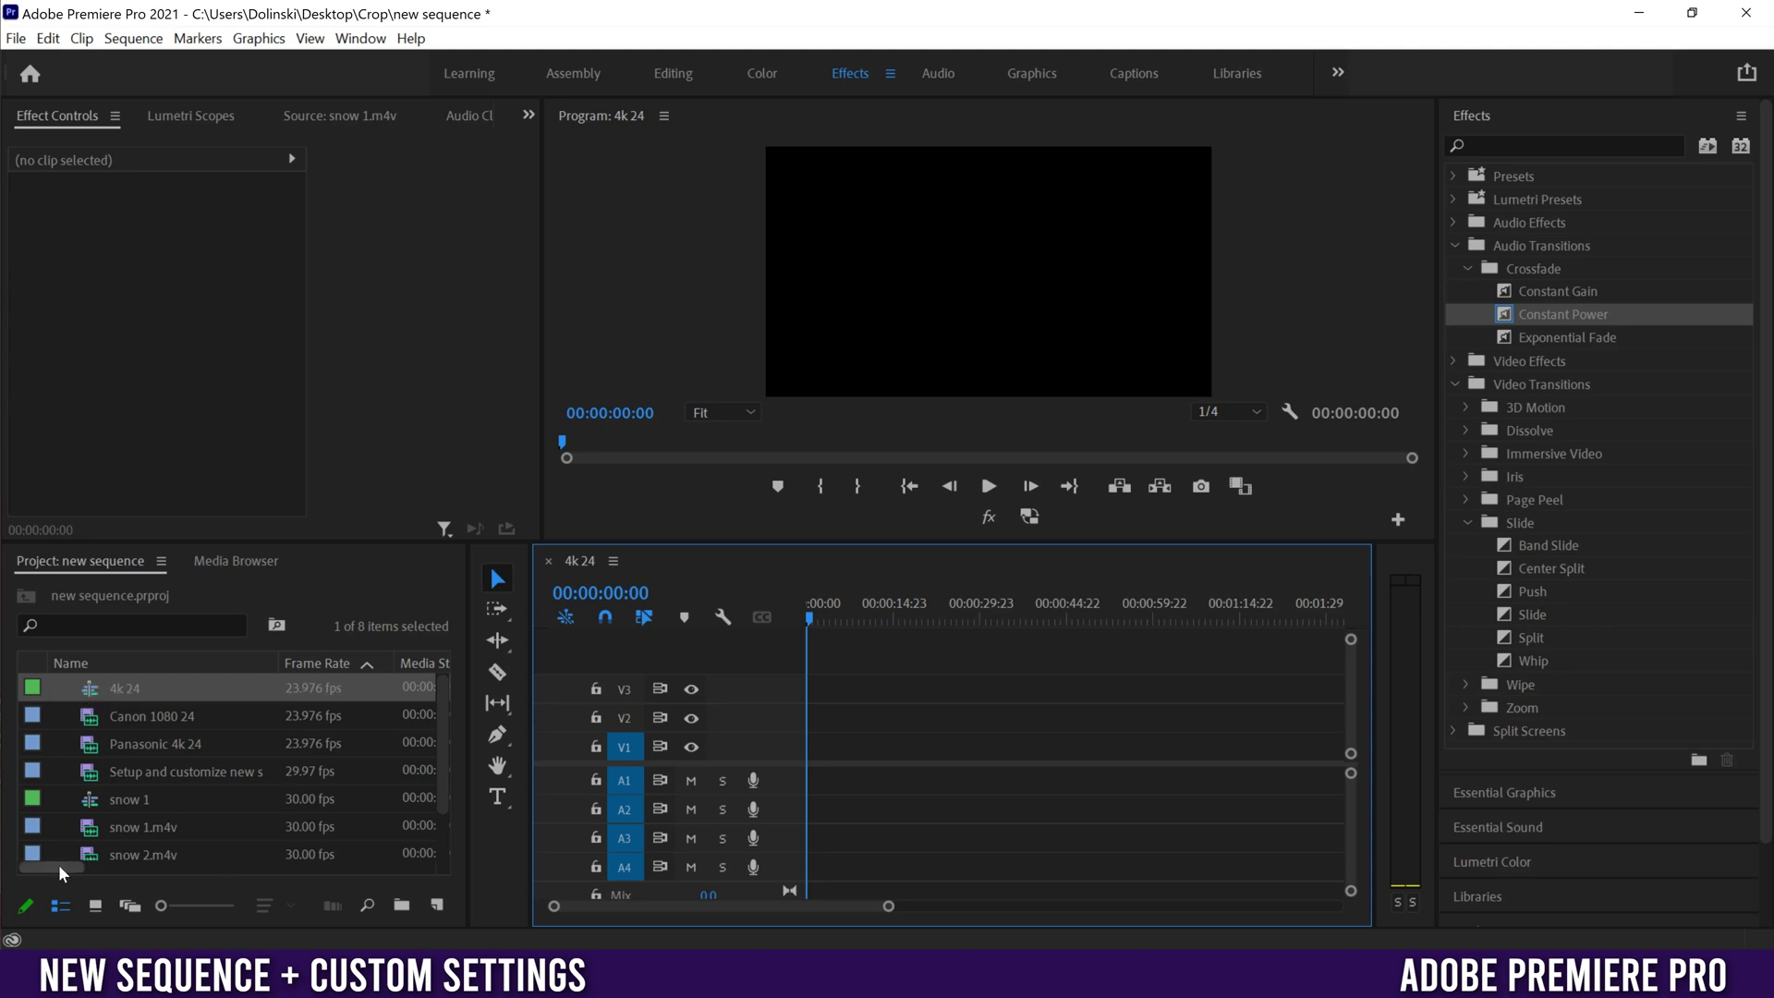
- Drag the Panasonic 4k 24 clip toward the timeline, then place Canon 1080 24 on V1 at 00:00:02:10
{"action": "left_click_drag", "start_coordinate": [59, 863], "coordinate": [232, 872]}
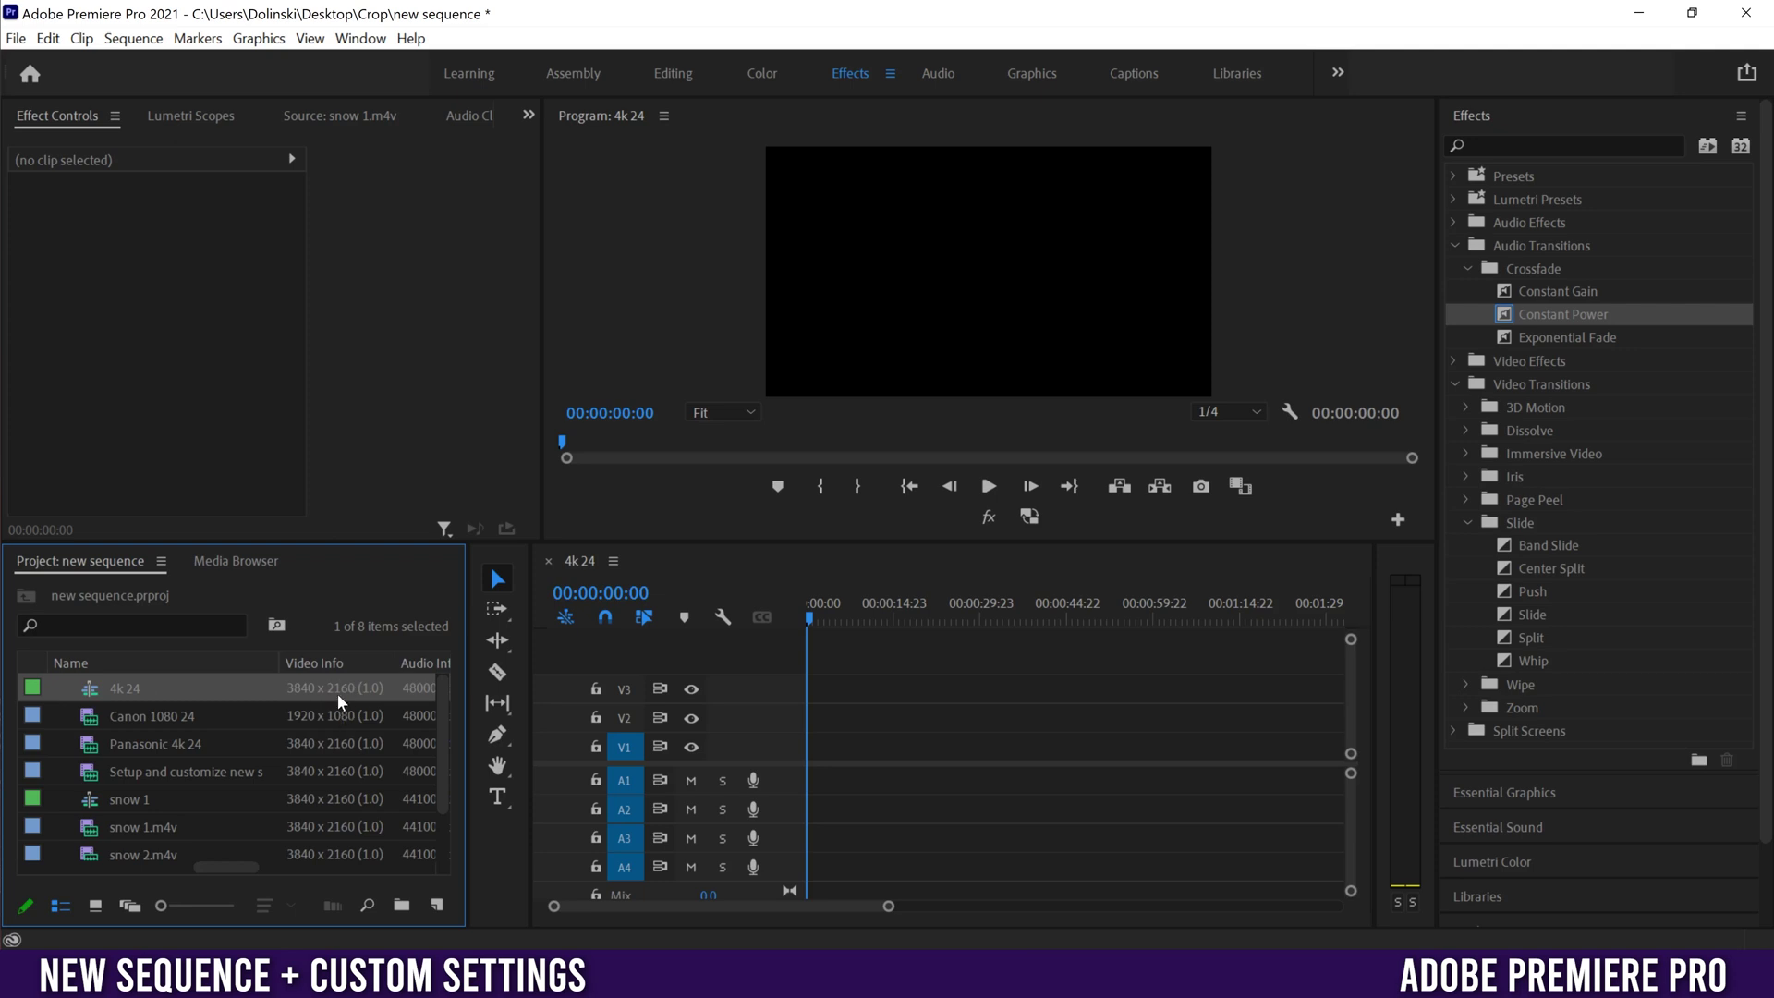
{"action": "left_click", "coordinate": [159, 745]}
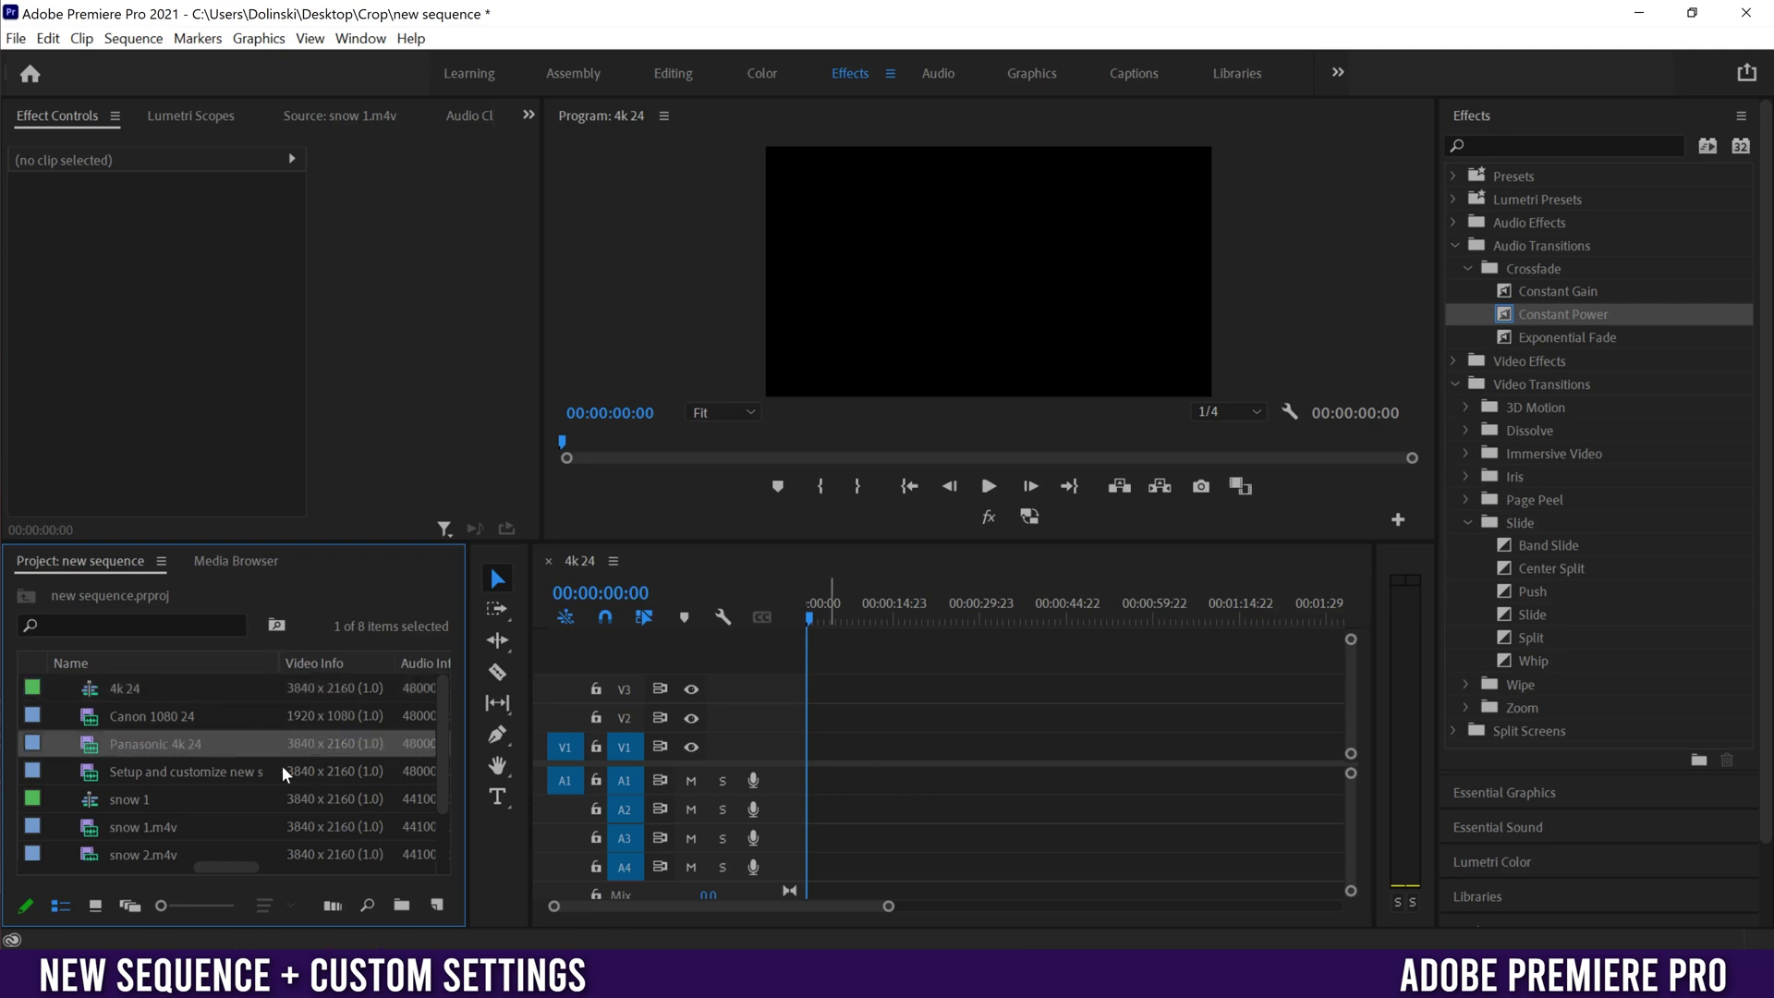
{"action": "left_click_drag", "start_coordinate": [103, 743], "coordinate": [819, 744]}
{"action": "mouse_move", "coordinate": [826, 611]}
{"action": "left_mouse_down"}
{"action": "mouse_move", "coordinate": [859, 611]}
{"action": "mouse_move", "coordinate": [824, 626]}
{"action": "left_mouse_up"}
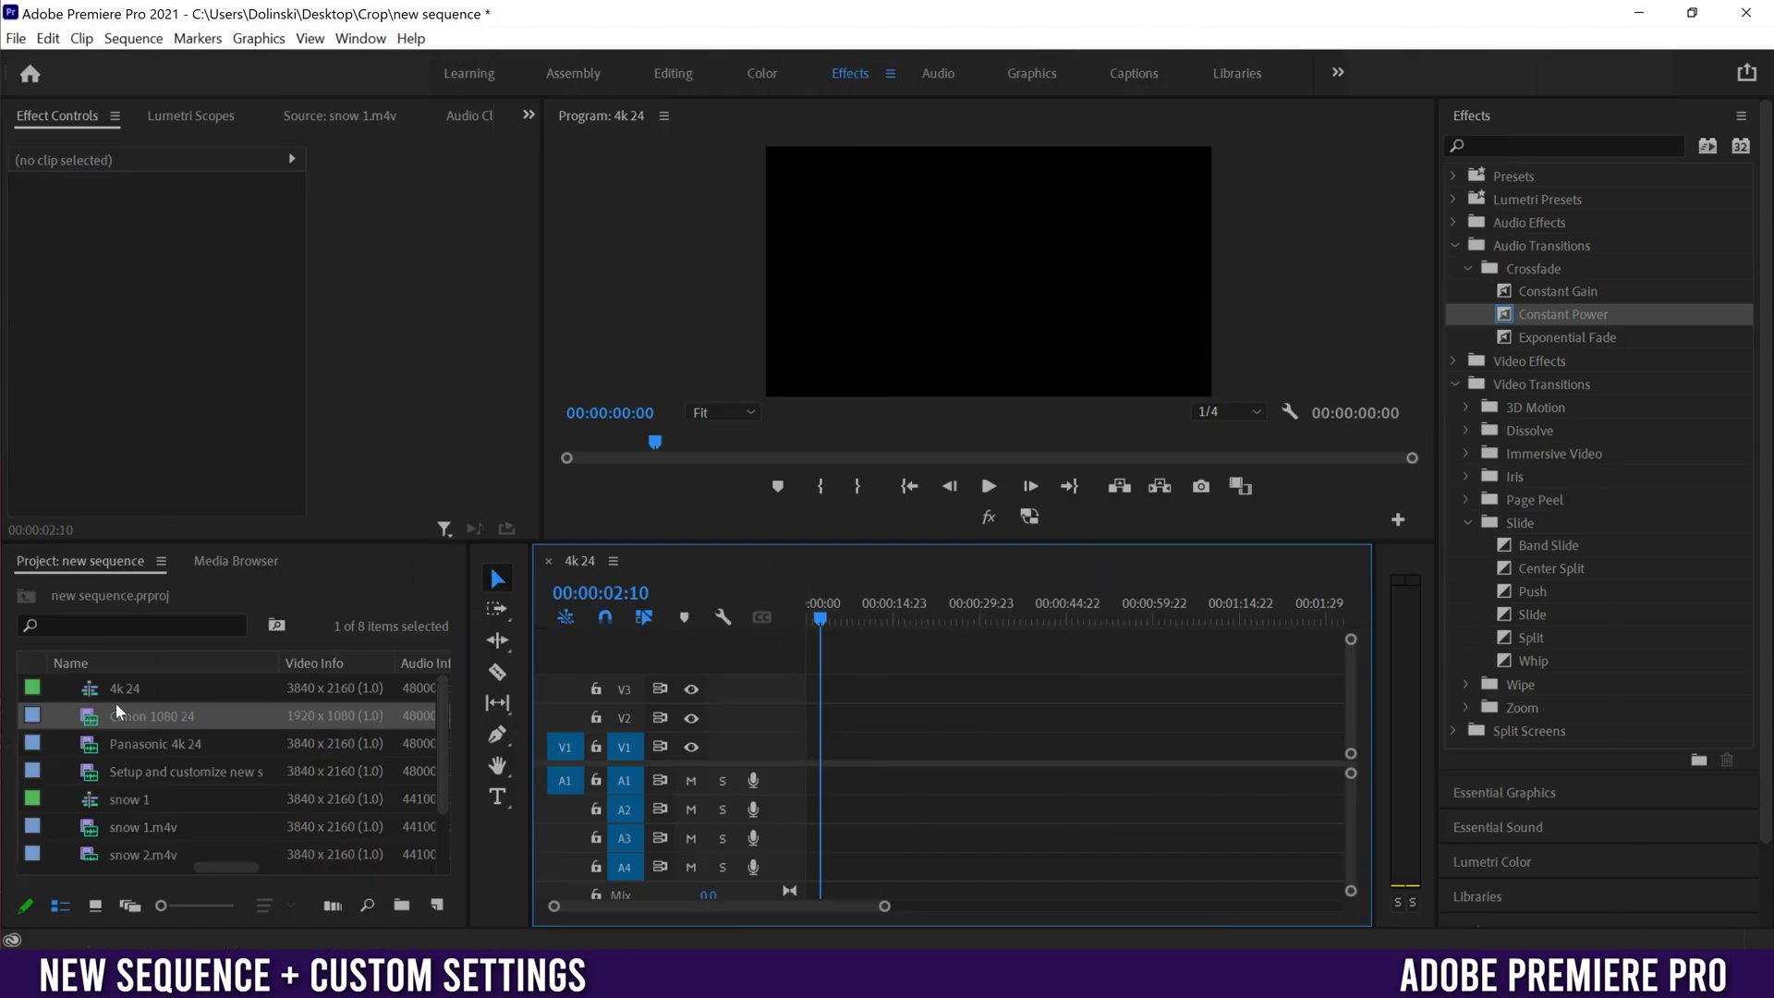
{"action": "left_click", "coordinate": [92, 724]}
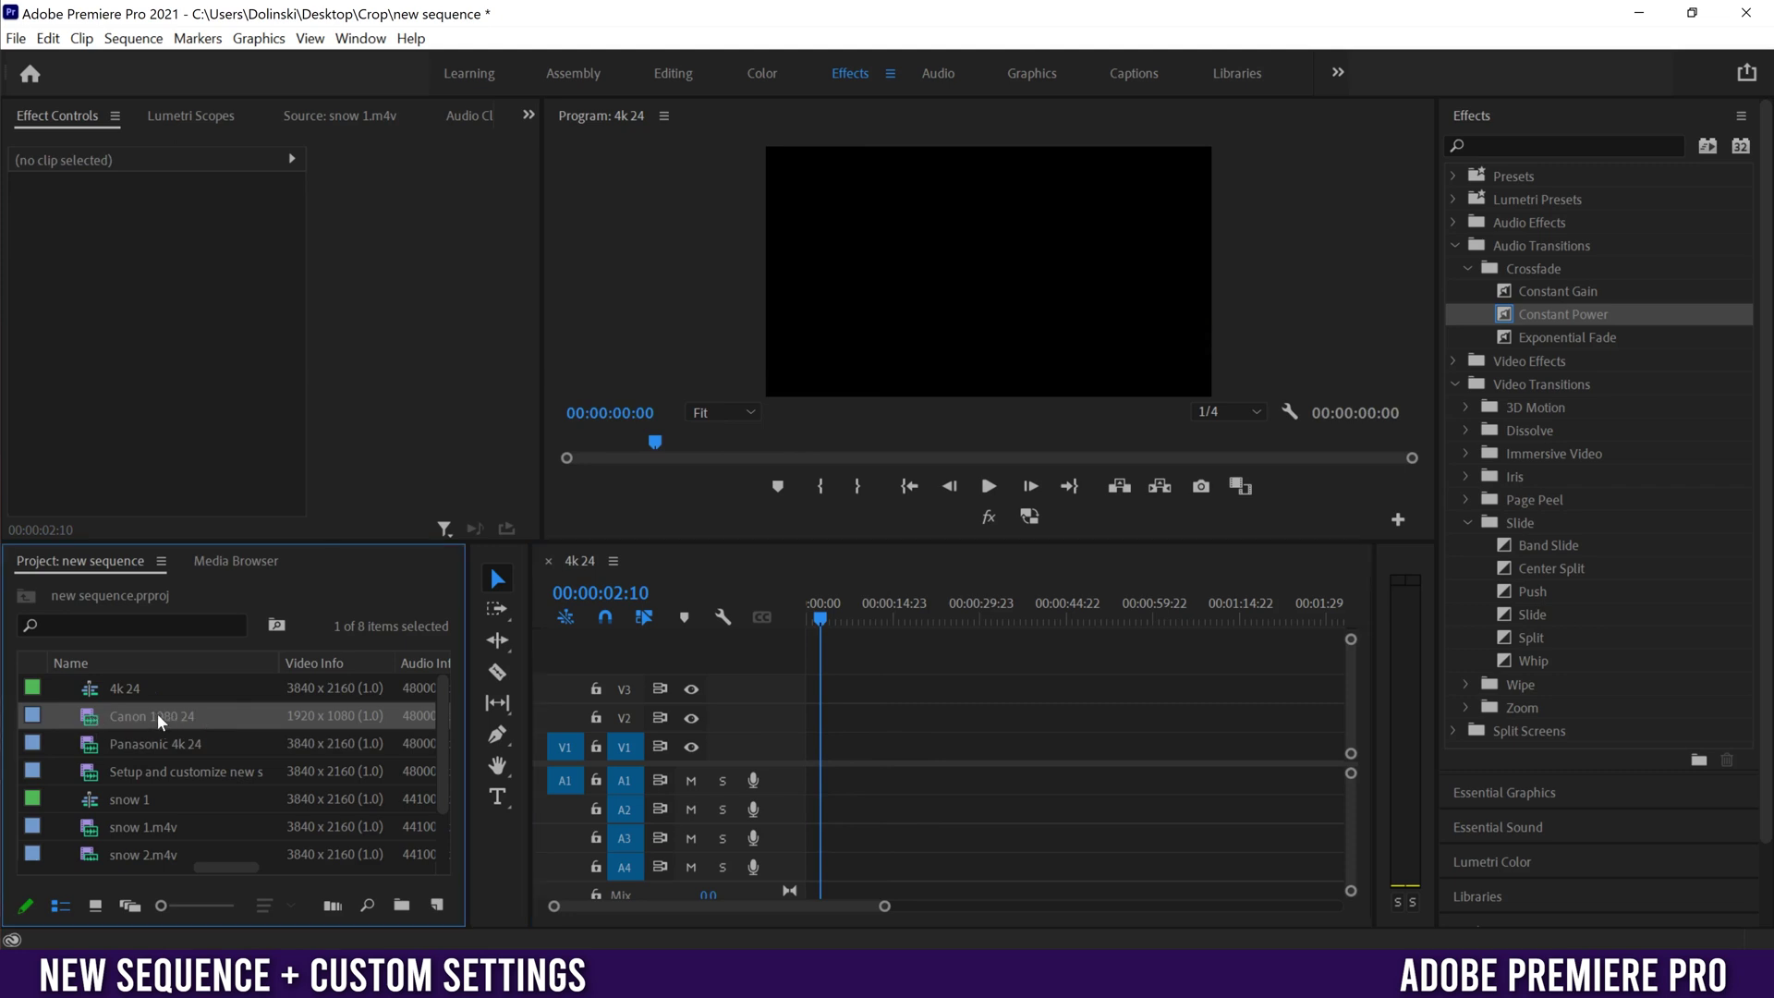
{"action": "left_click_drag", "start_coordinate": [93, 723], "coordinate": [800, 739]}
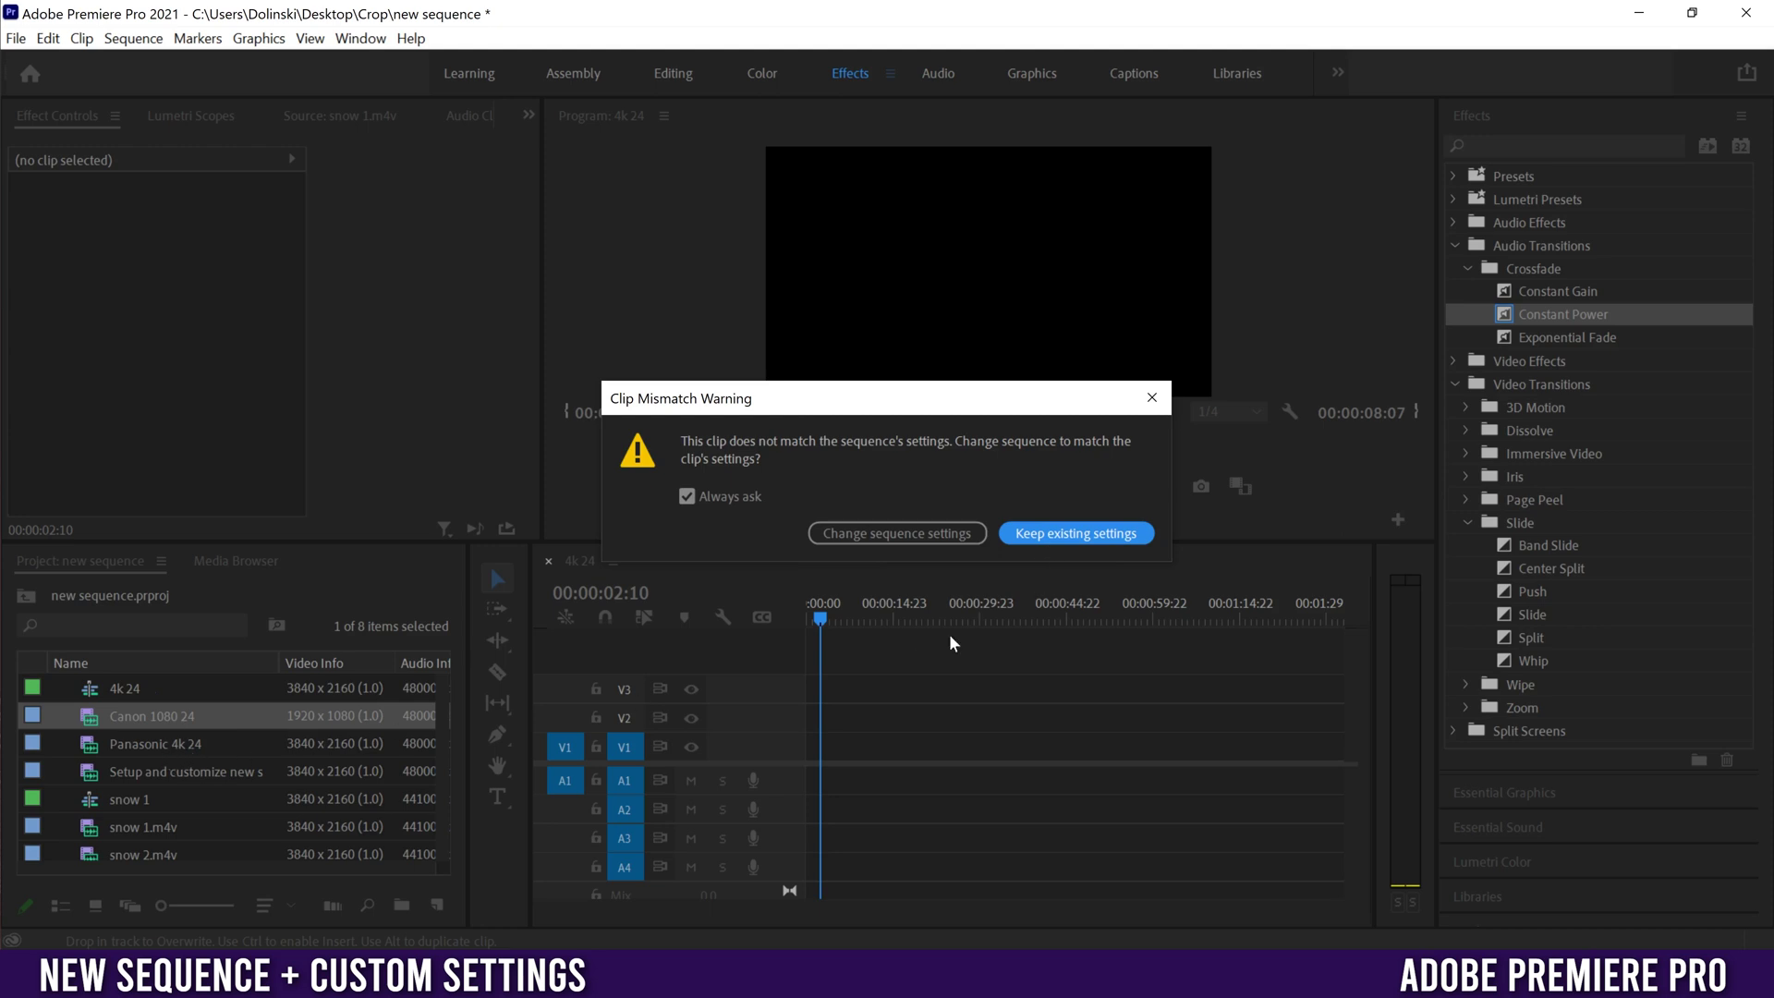
- Keep the existing sequence settings and set the Canon clip's Scale to 100
{"action": "left_click", "coordinate": [1062, 534]}
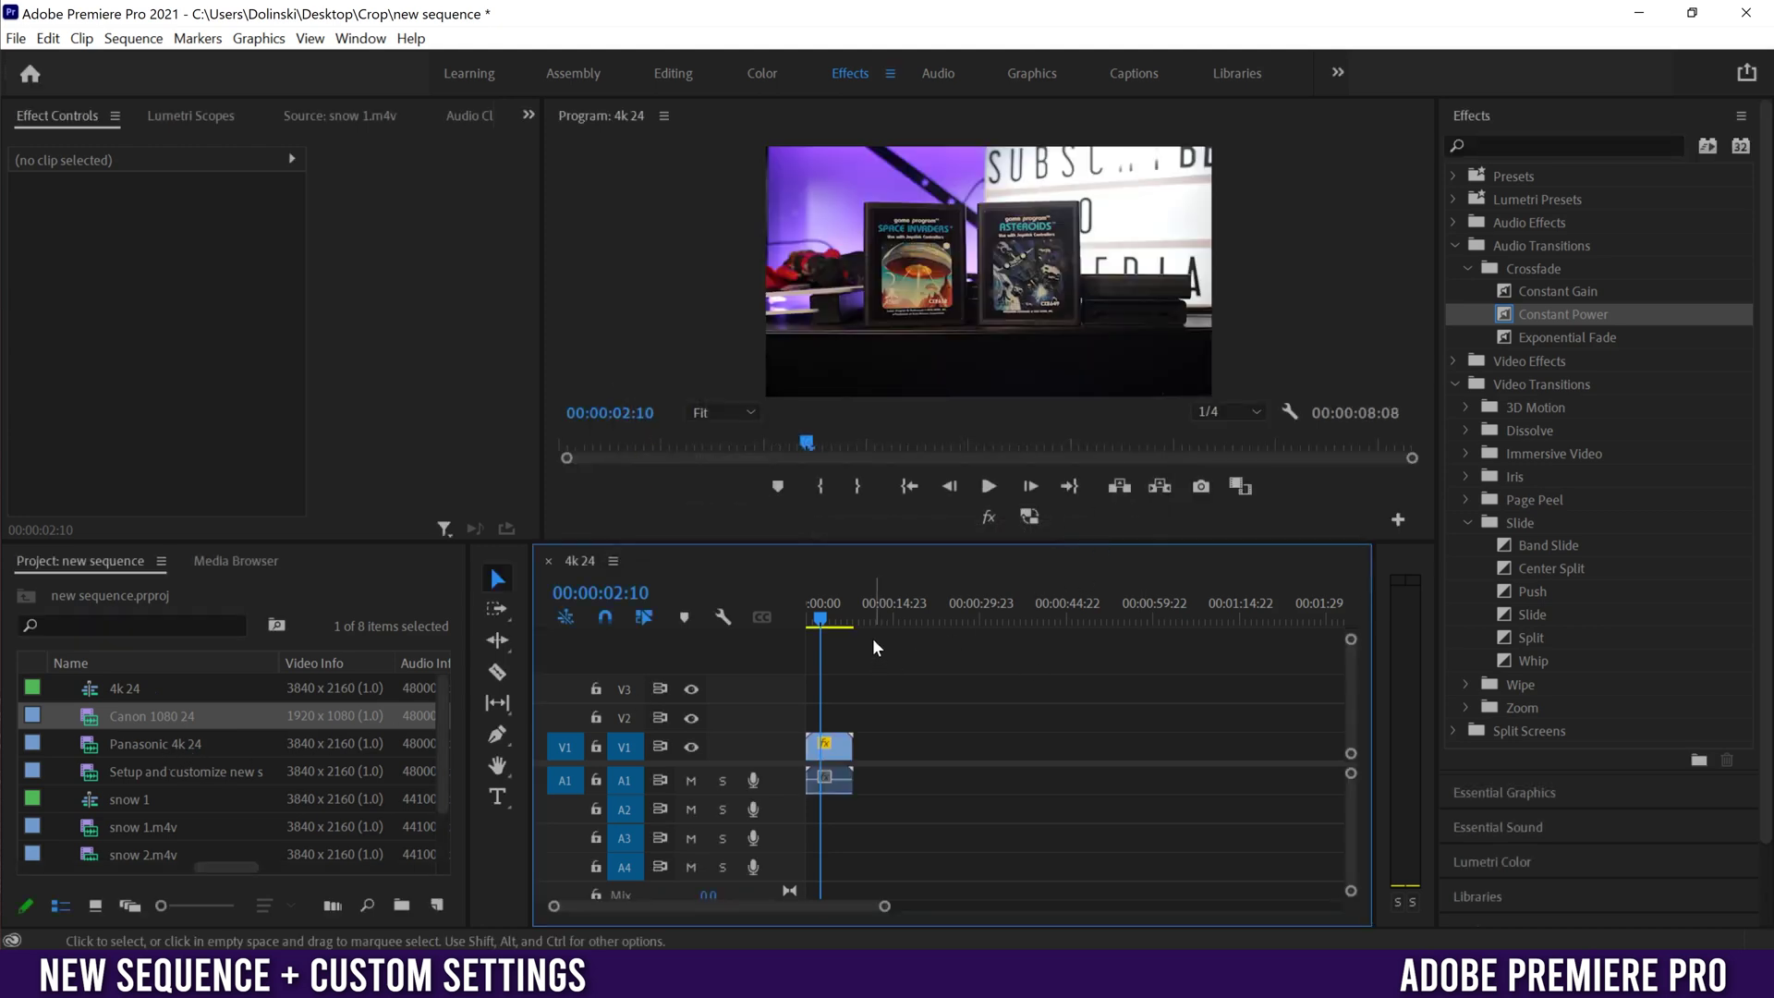
{"action": "left_click", "coordinate": [832, 747]}
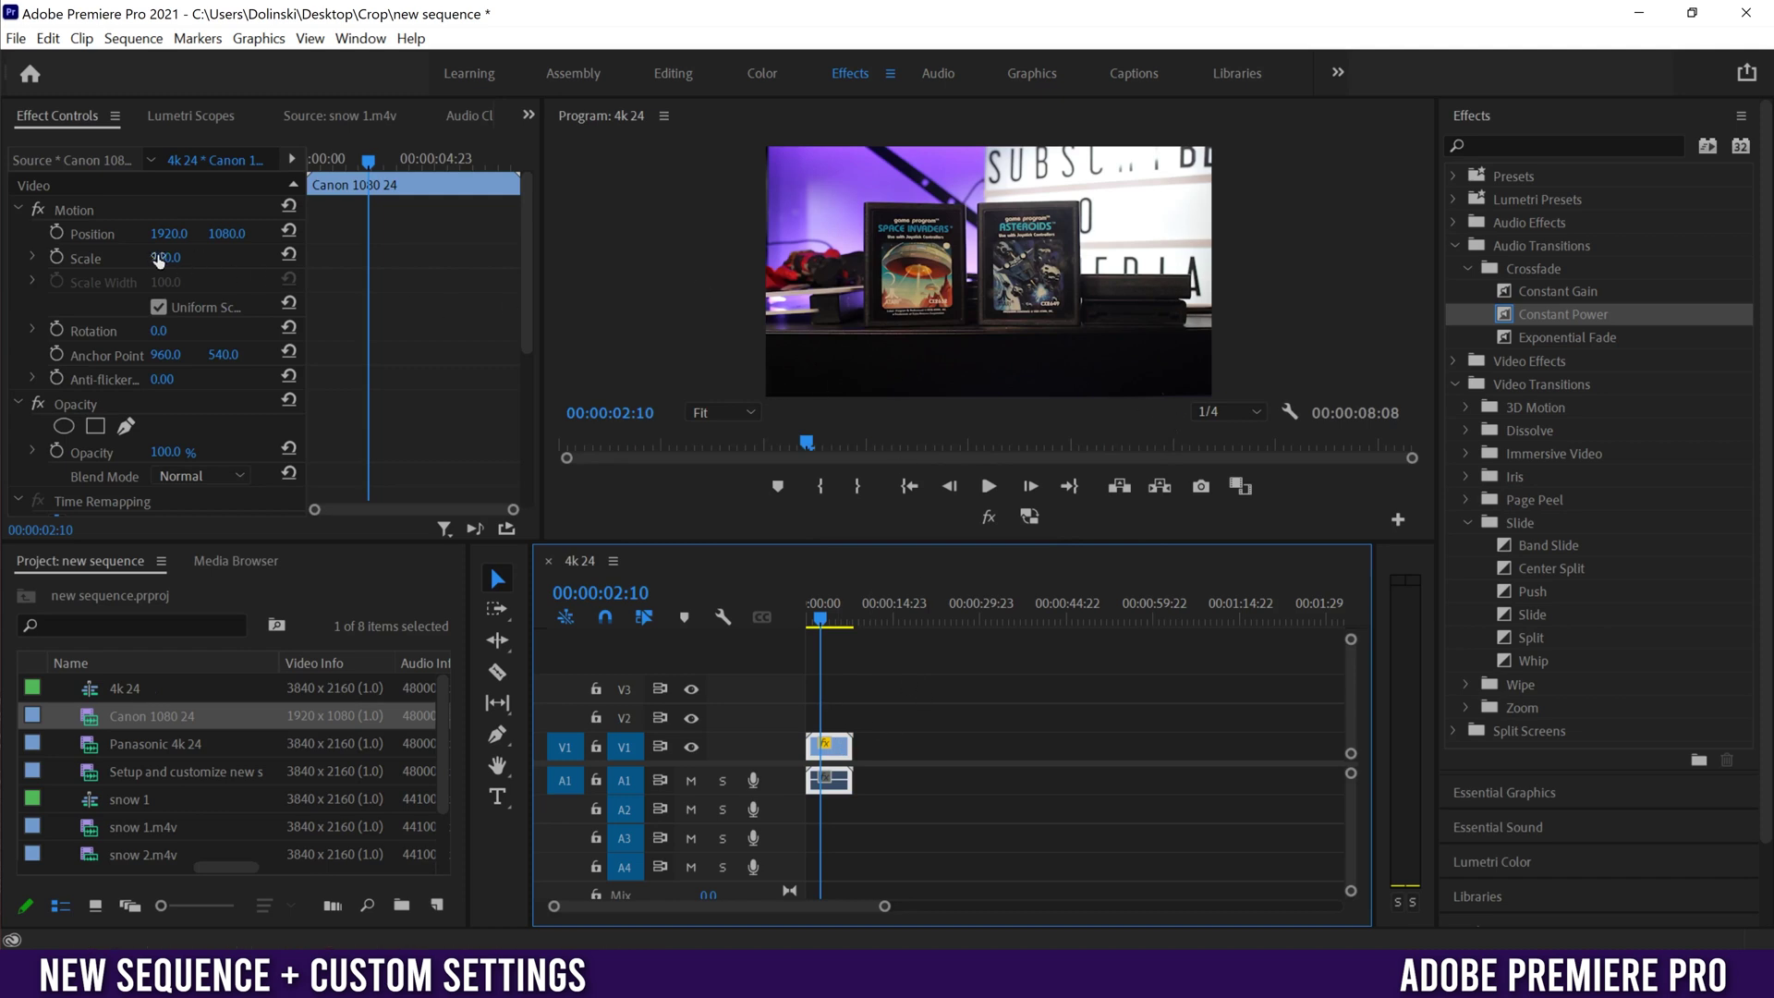
{"action": "left_click", "coordinate": [174, 256]}
{"action": "type", "text": "100"}
{"action": "key", "text": "Return"}
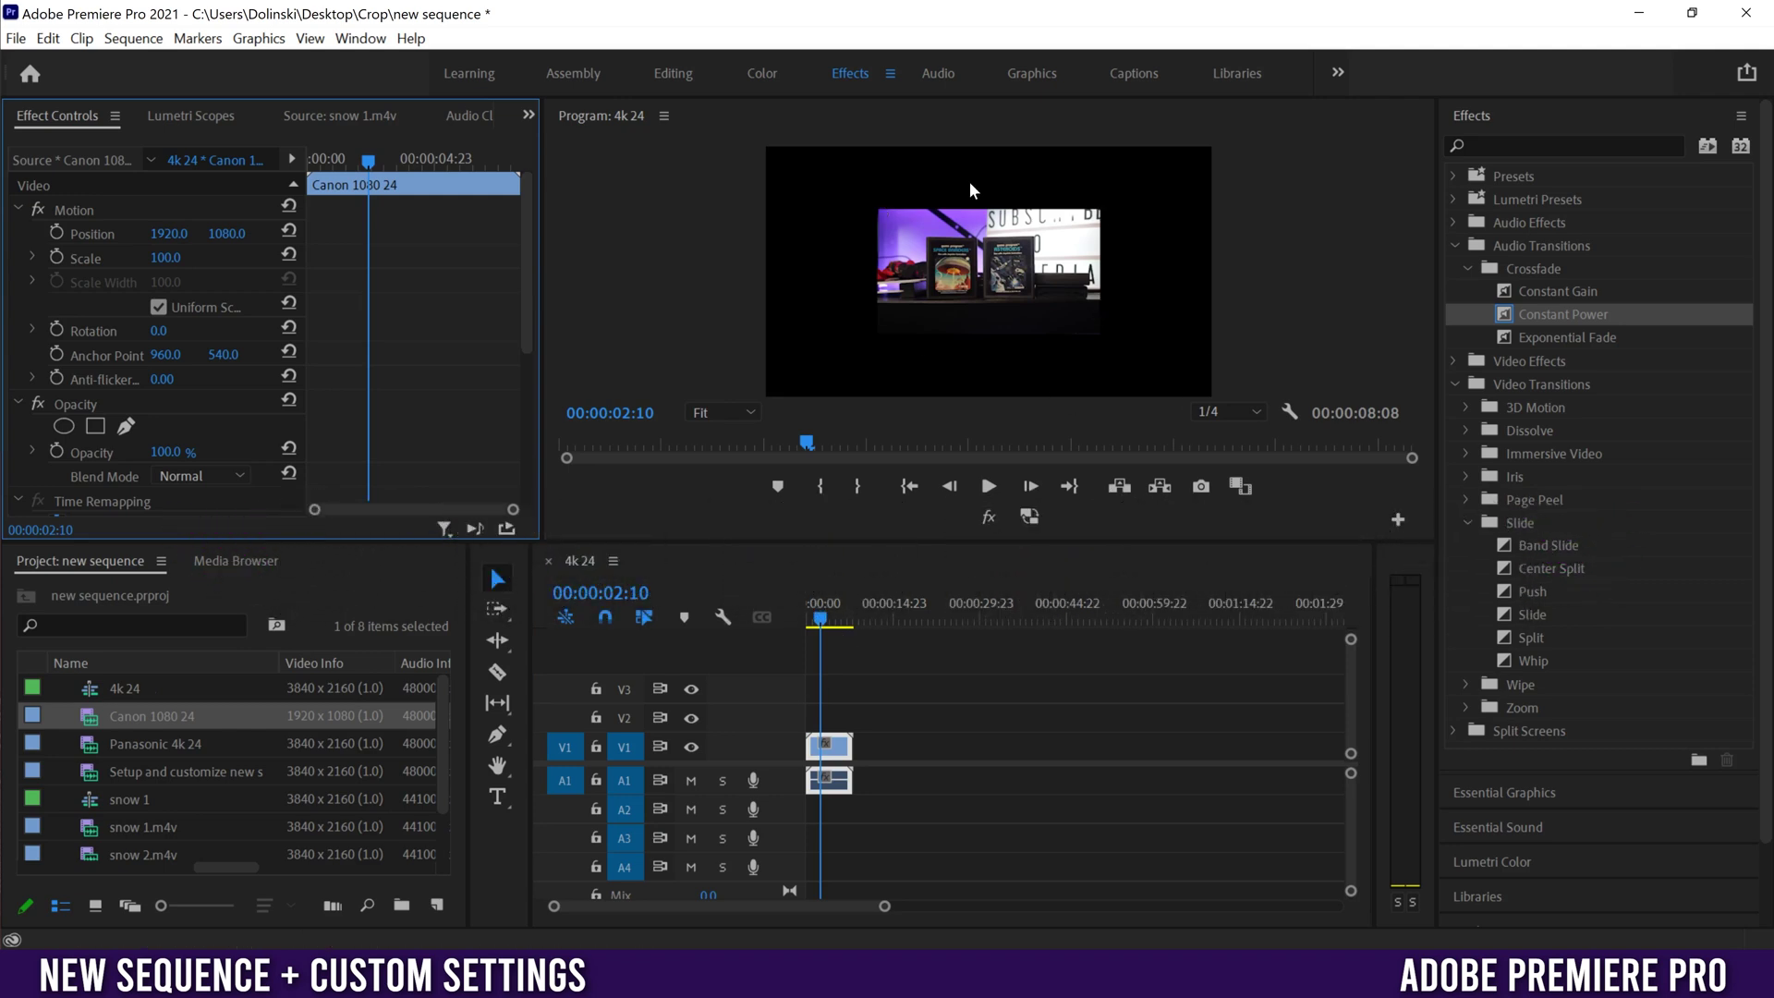
- Apply Set to Frame Size to the V1 clip so it fills the frame at Scale 200
{"action": "left_click", "coordinate": [923, 702]}
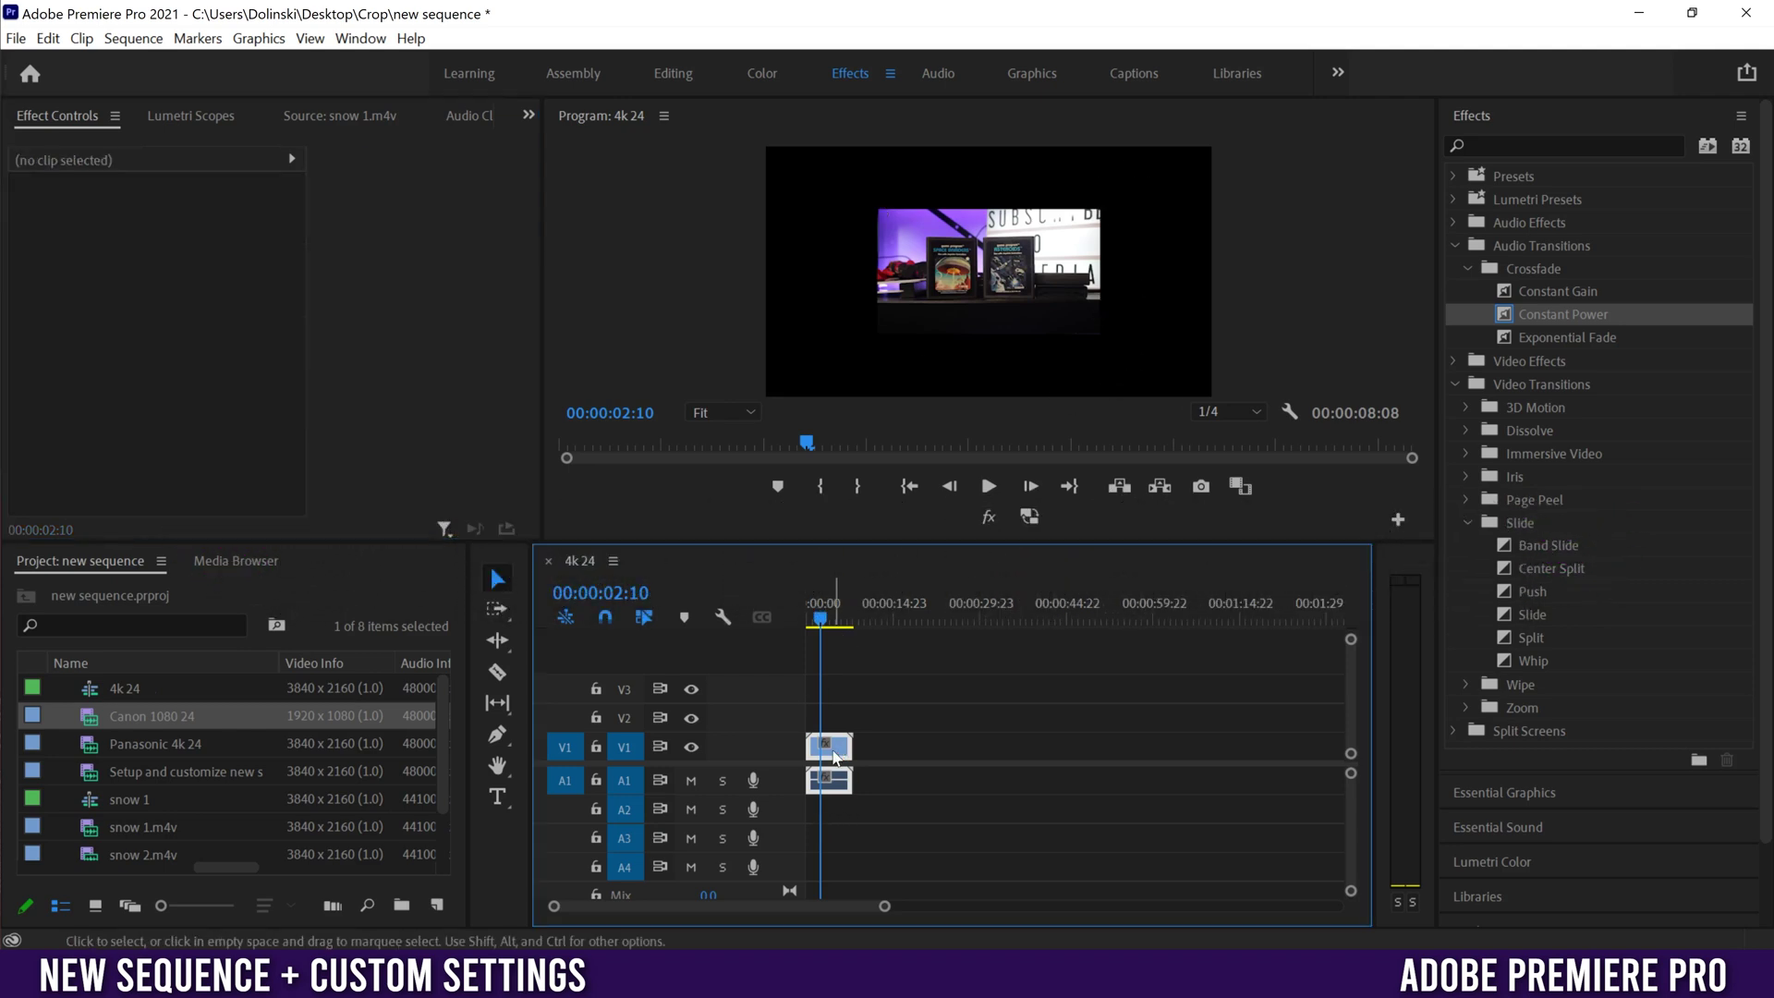
{"action": "left_click", "coordinate": [829, 748]}
{"action": "right_click", "coordinate": [832, 750]}
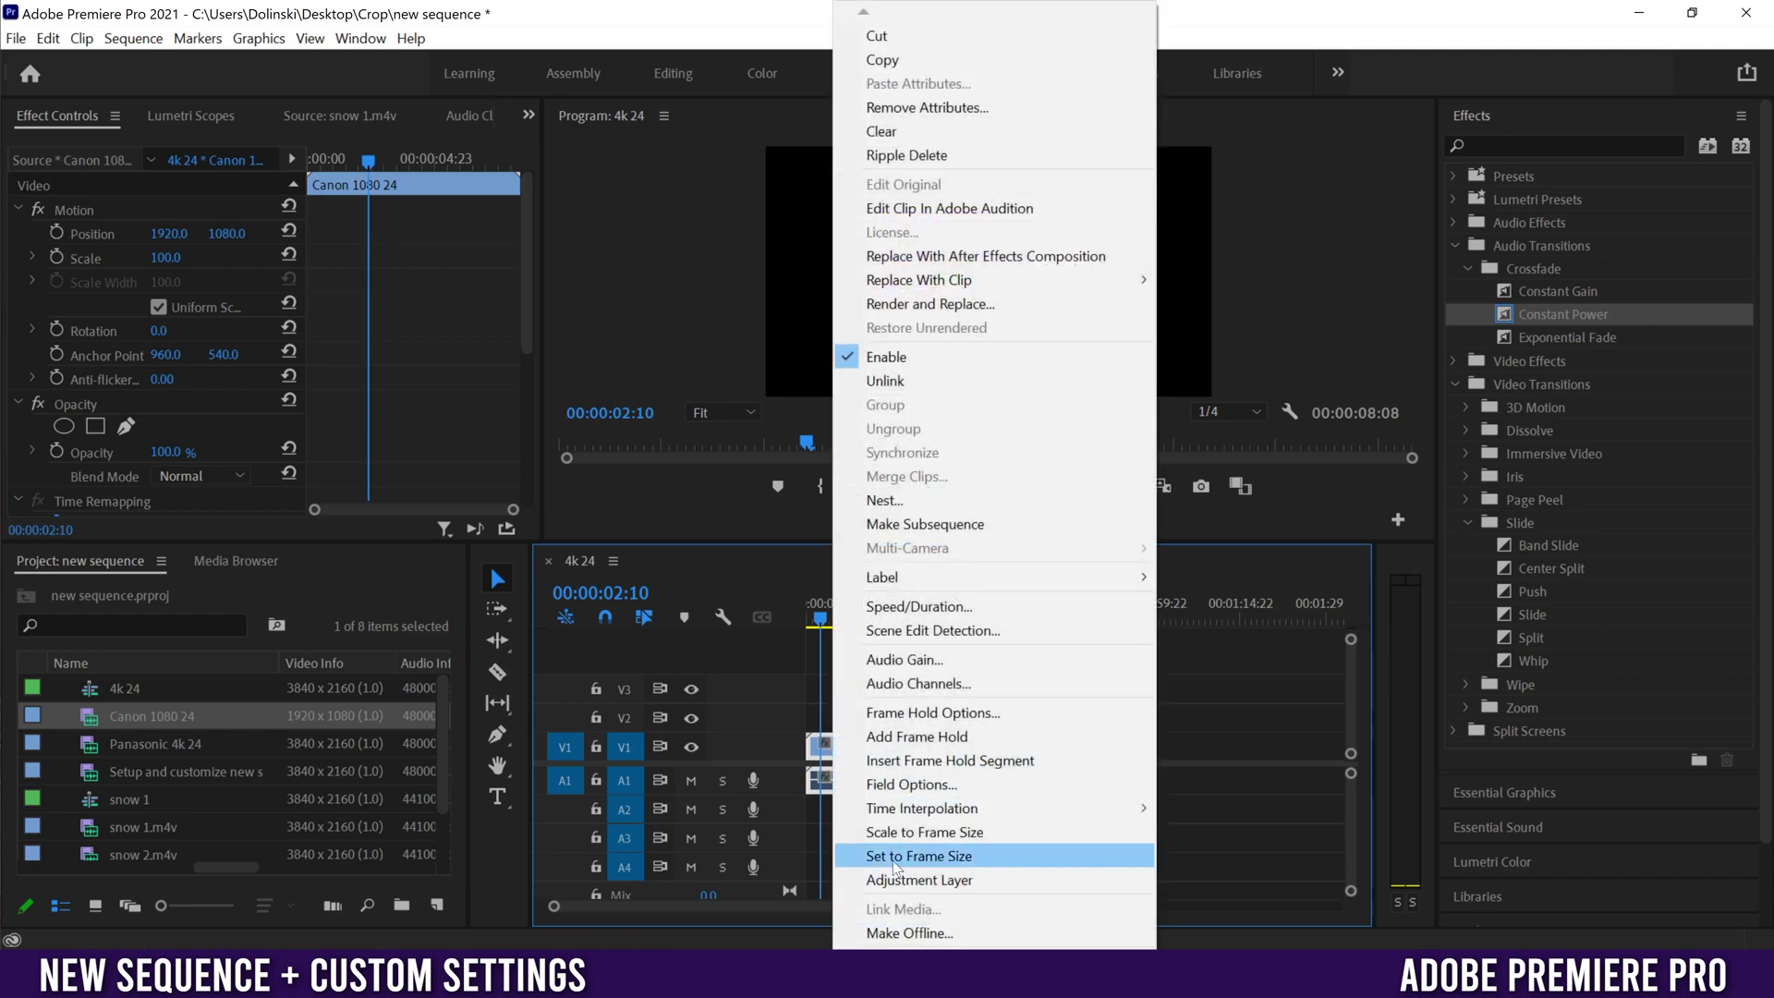
{"action": "left_click", "coordinate": [923, 856]}
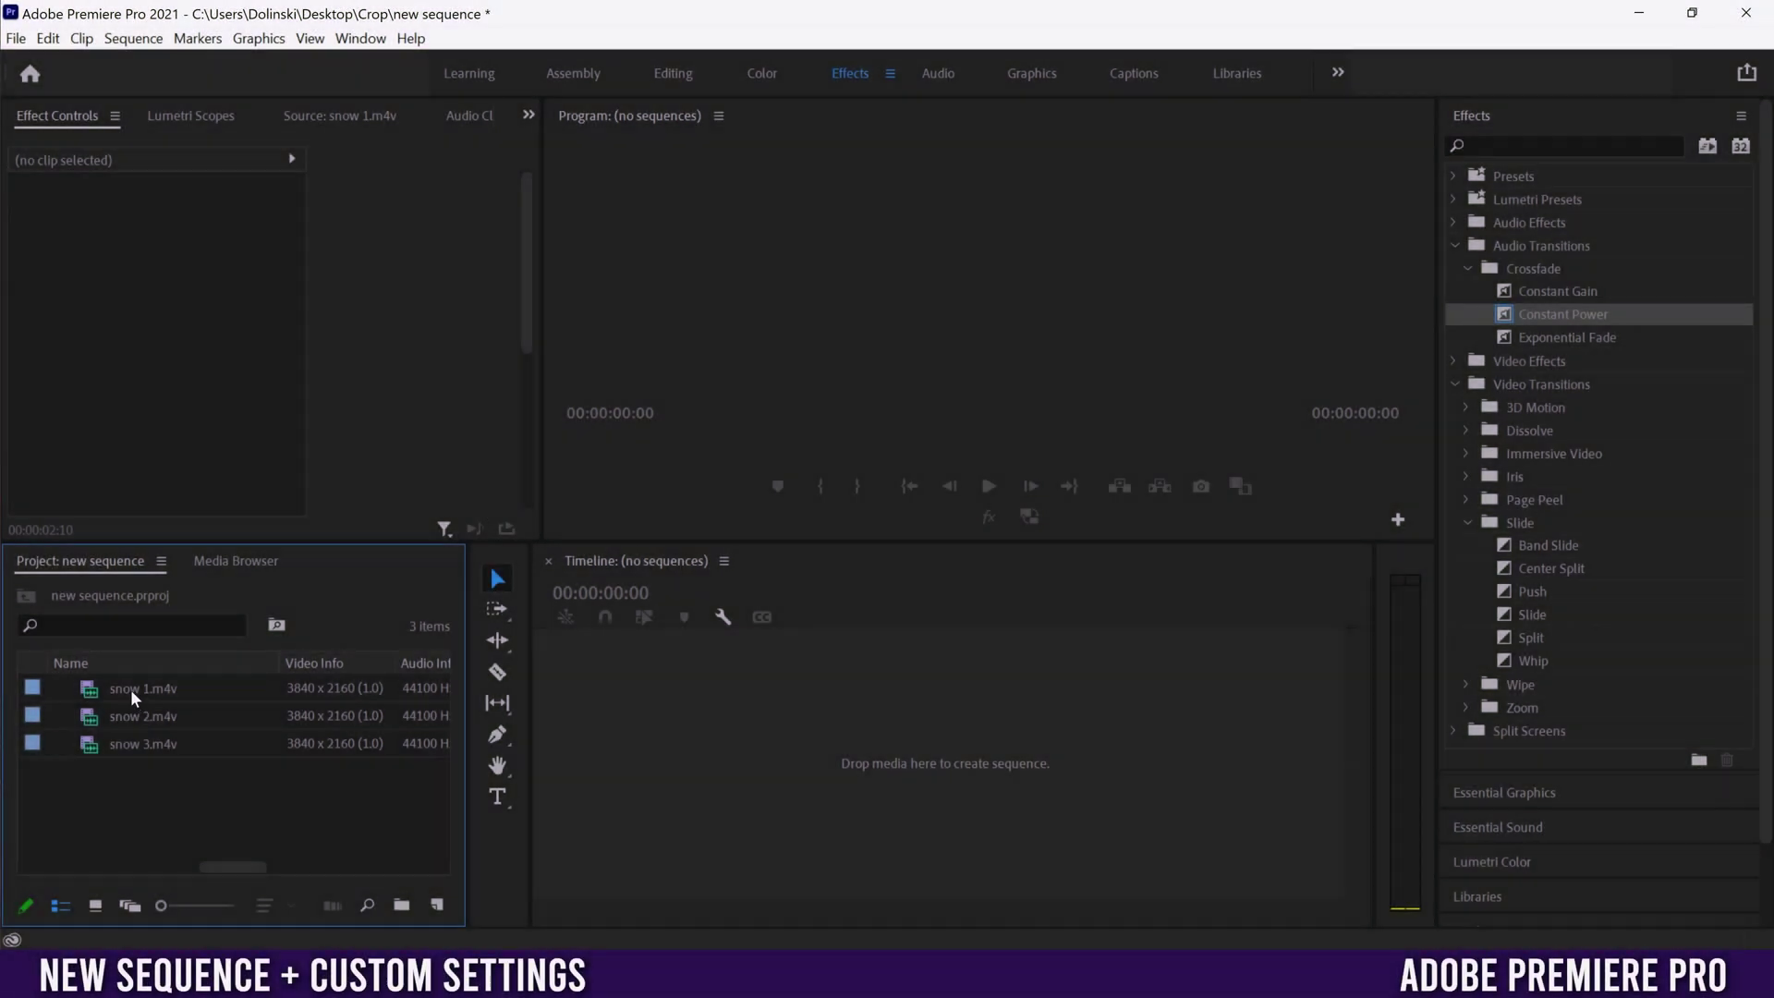
- Make a new sequence from the snow 2.m4v clip with New Sequence From Clip
{"action": "left_click", "coordinate": [130, 689]}
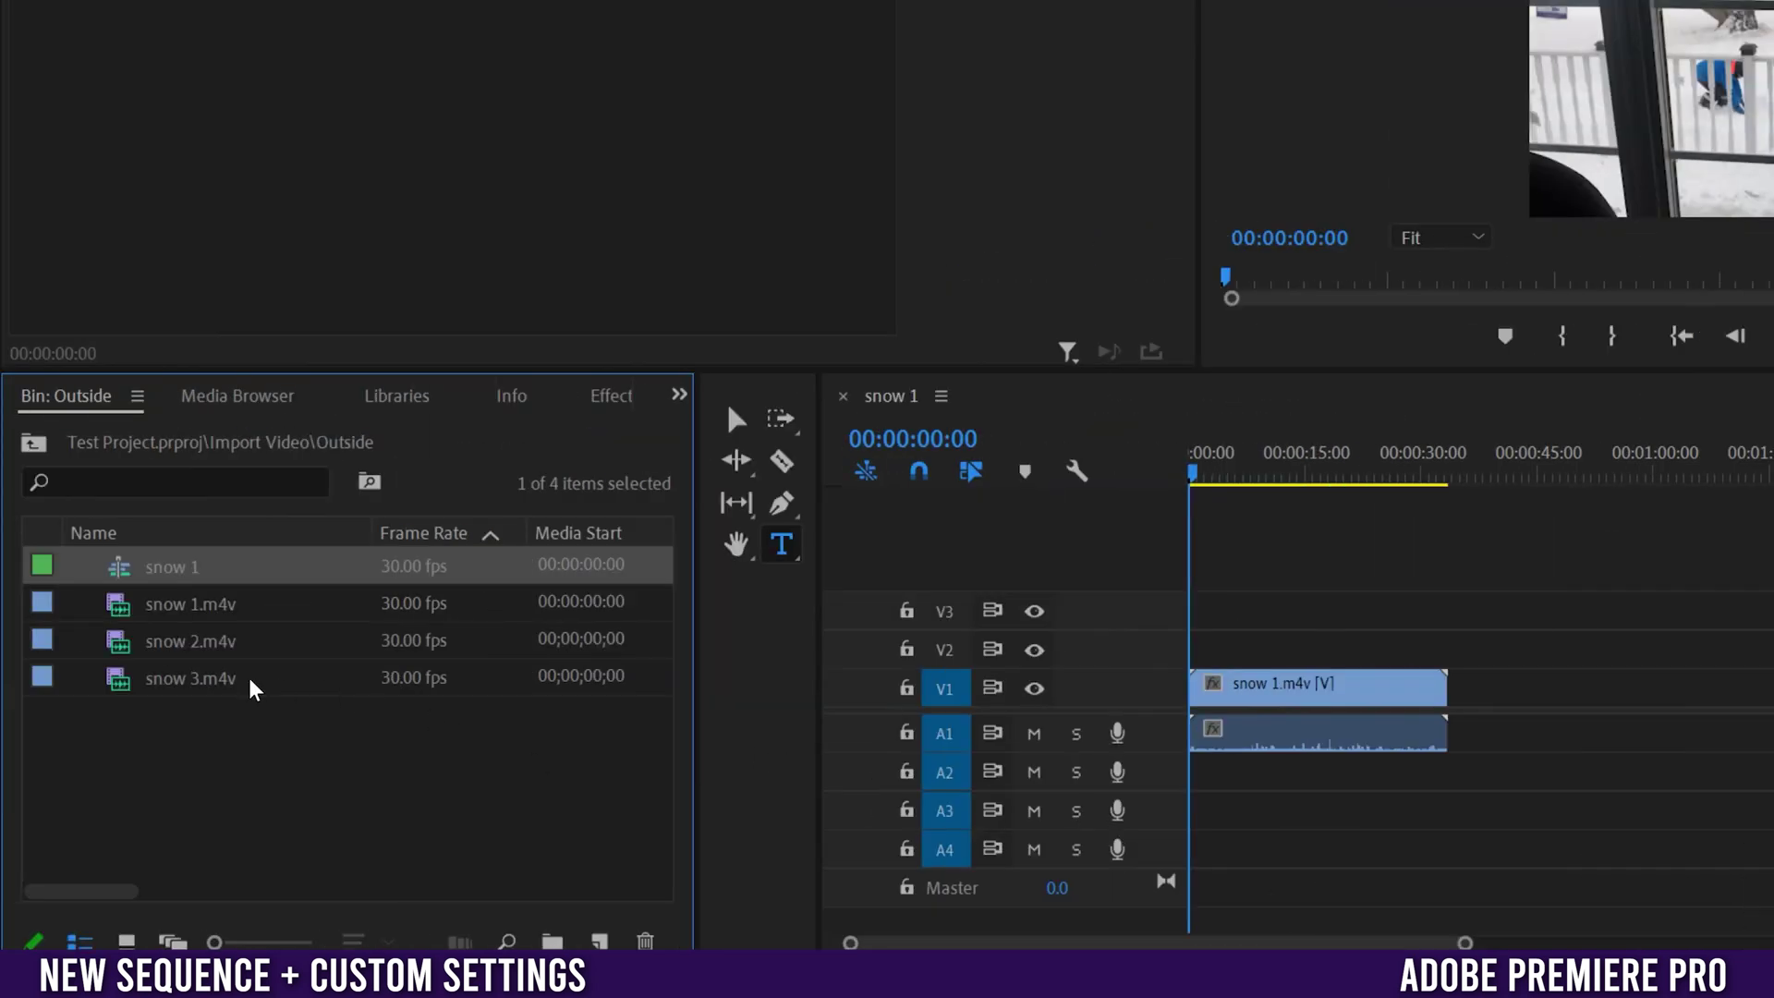
{"action": "left_click", "coordinate": [194, 646]}
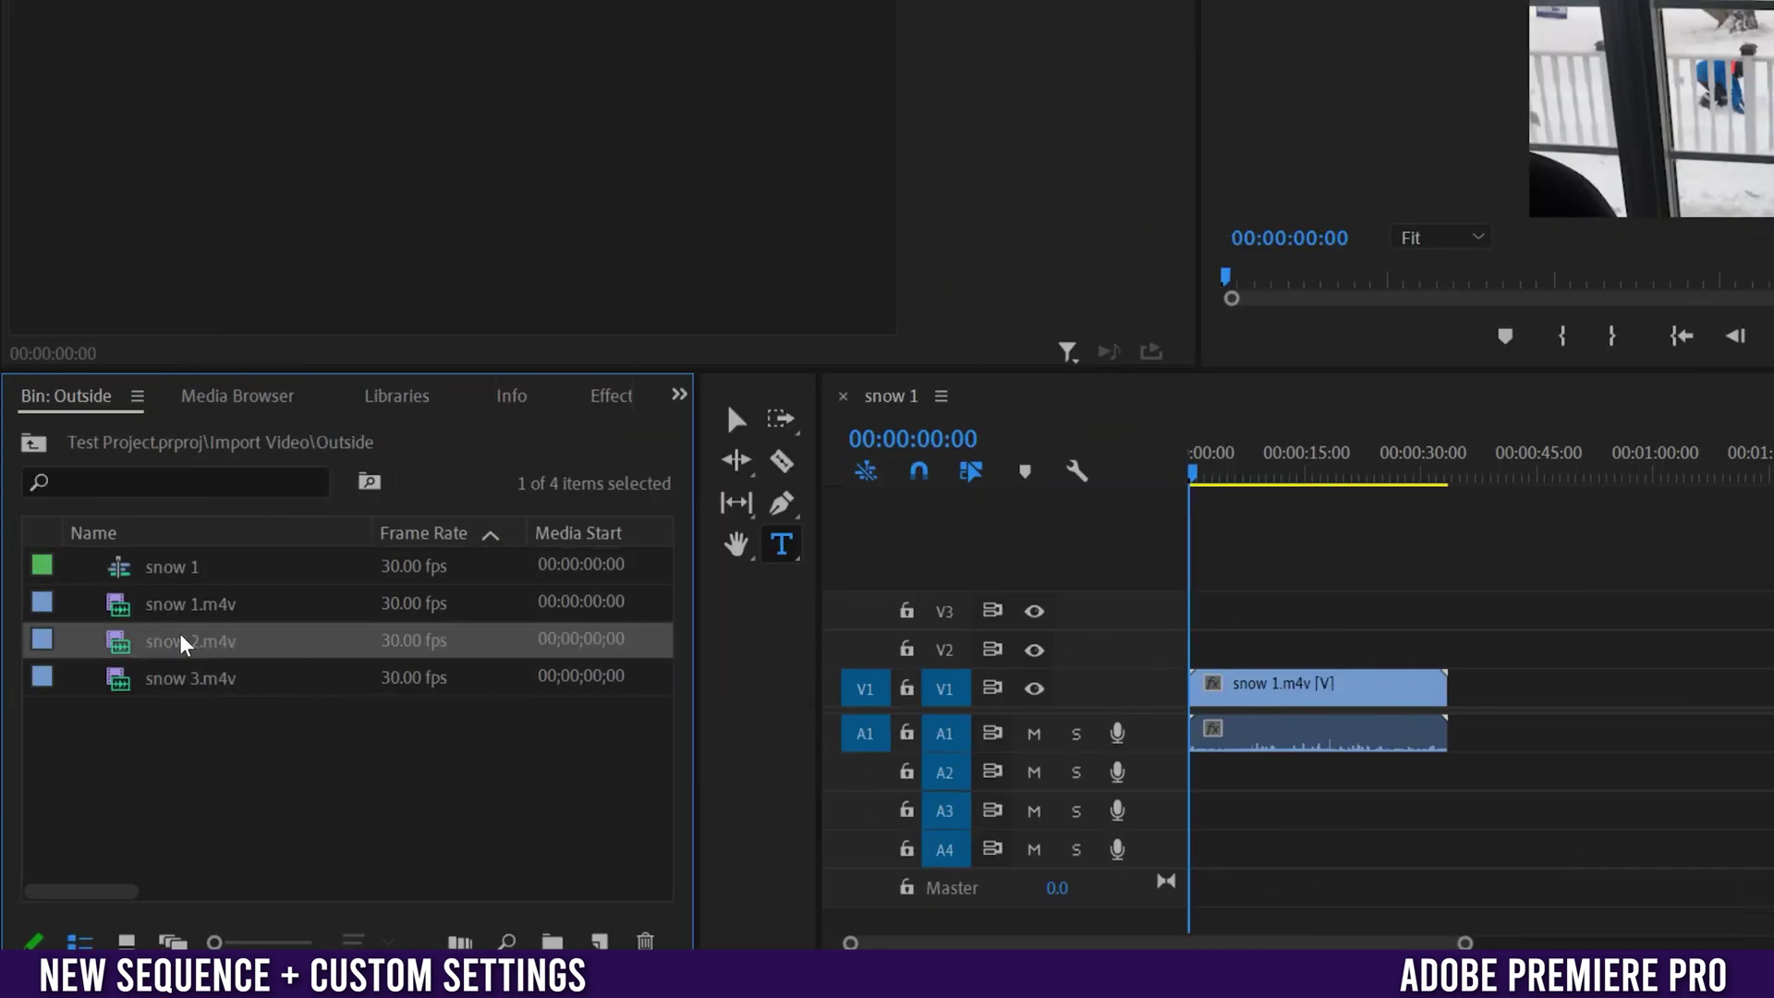
{"action": "right_click", "coordinate": [172, 650]}
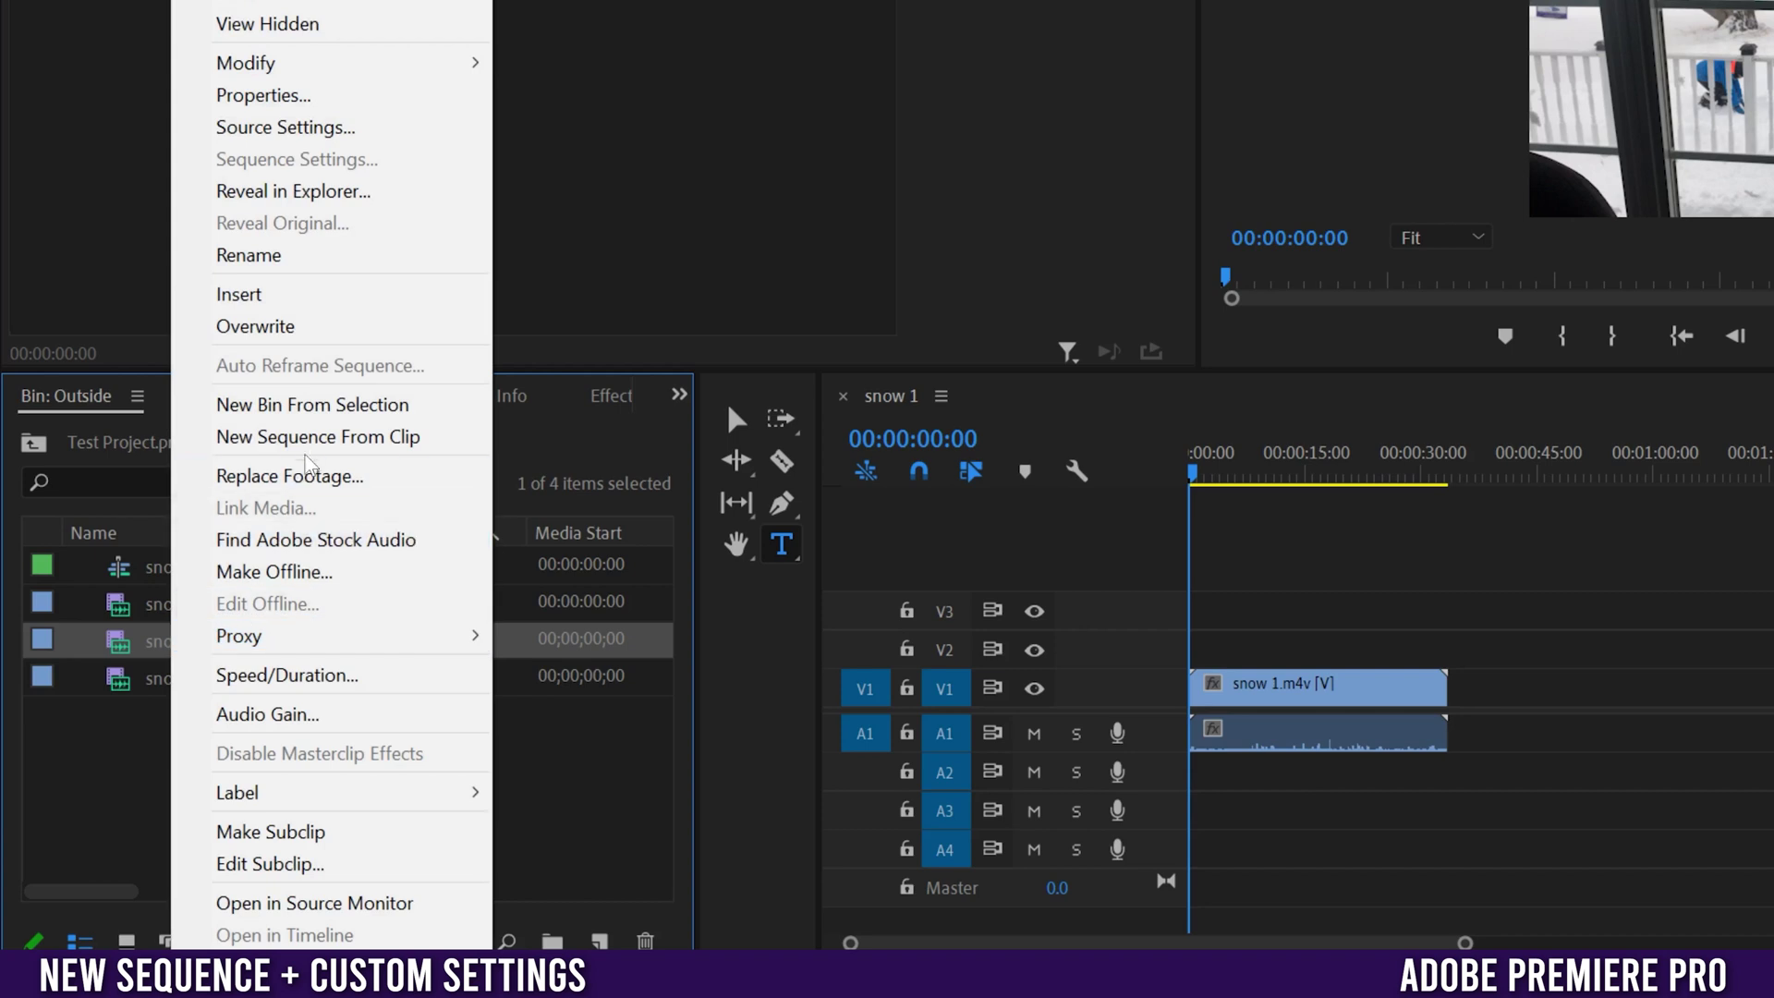
{"action": "left_click", "coordinate": [363, 441]}
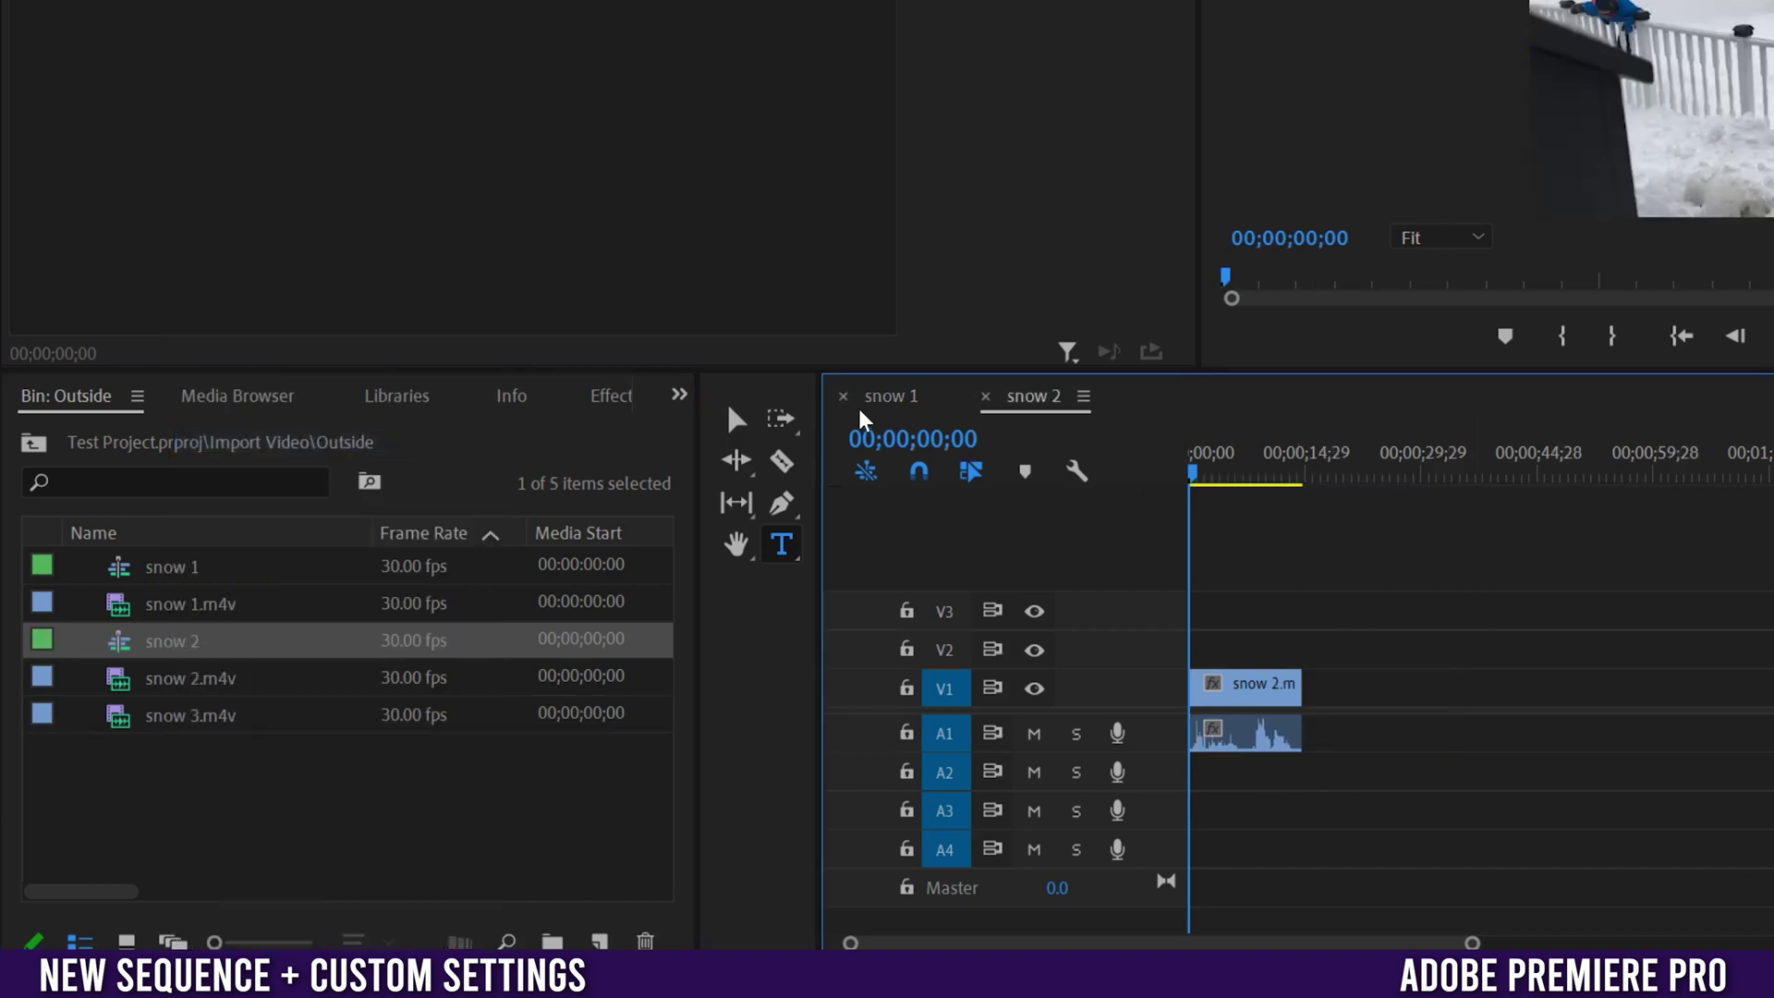
- Compare the snow 1 and snow 2 timeline tabs, then select snow 1 in the bin
{"action": "left_click", "coordinate": [885, 411]}
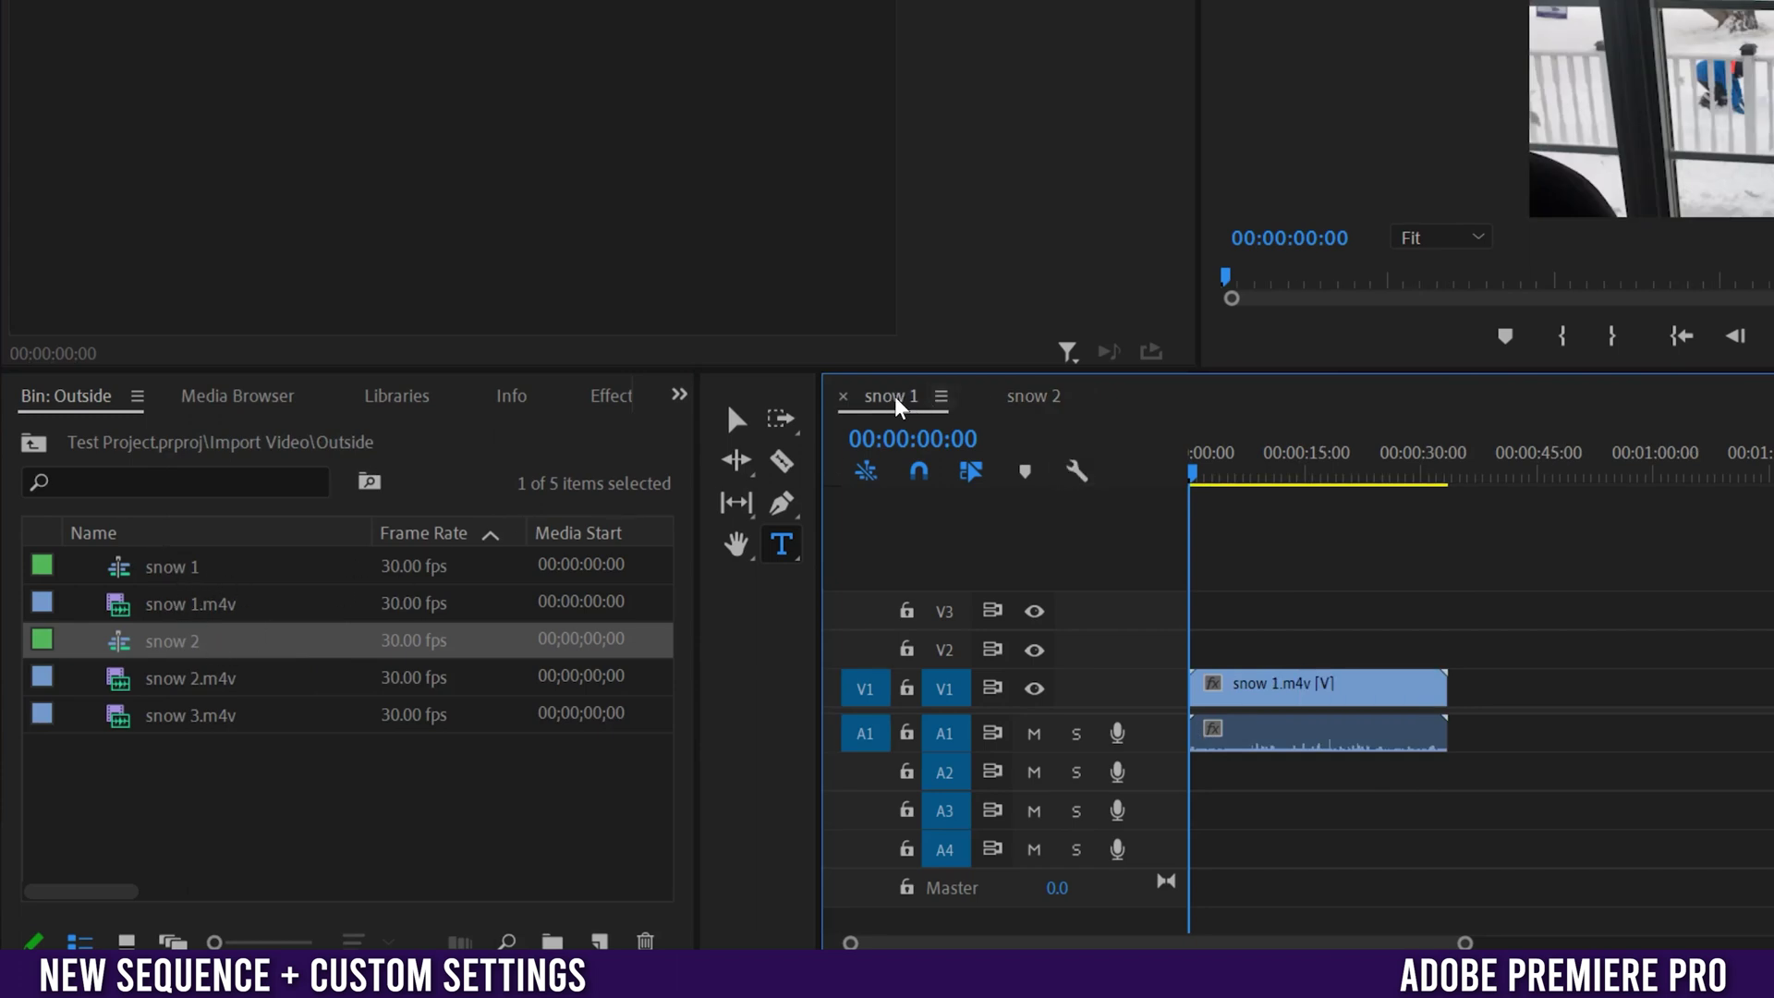
{"action": "left_click", "coordinate": [1040, 399]}
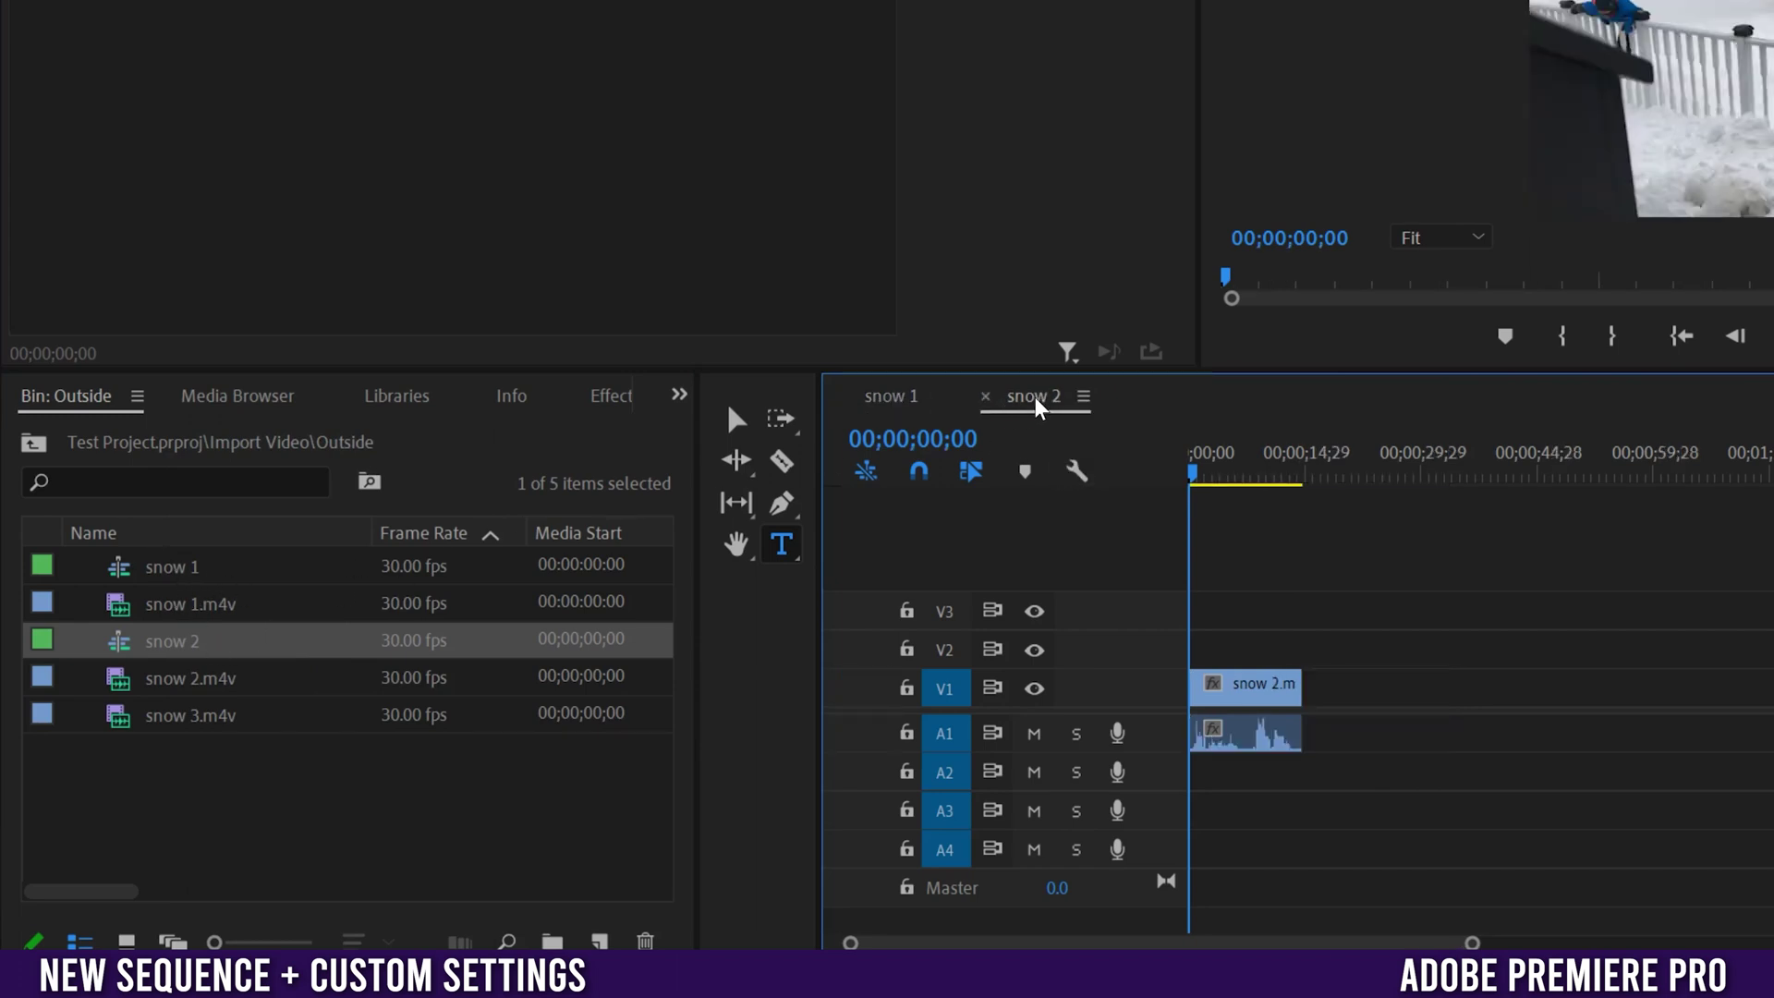
{"action": "left_click", "coordinate": [883, 401]}
{"action": "mouse_move", "coordinate": [1030, 402]}
{"action": "left_mouse_down"}
{"action": "mouse_move", "coordinate": [1381, 406]}
{"action": "mouse_move", "coordinate": [1034, 406]}
{"action": "left_mouse_up"}
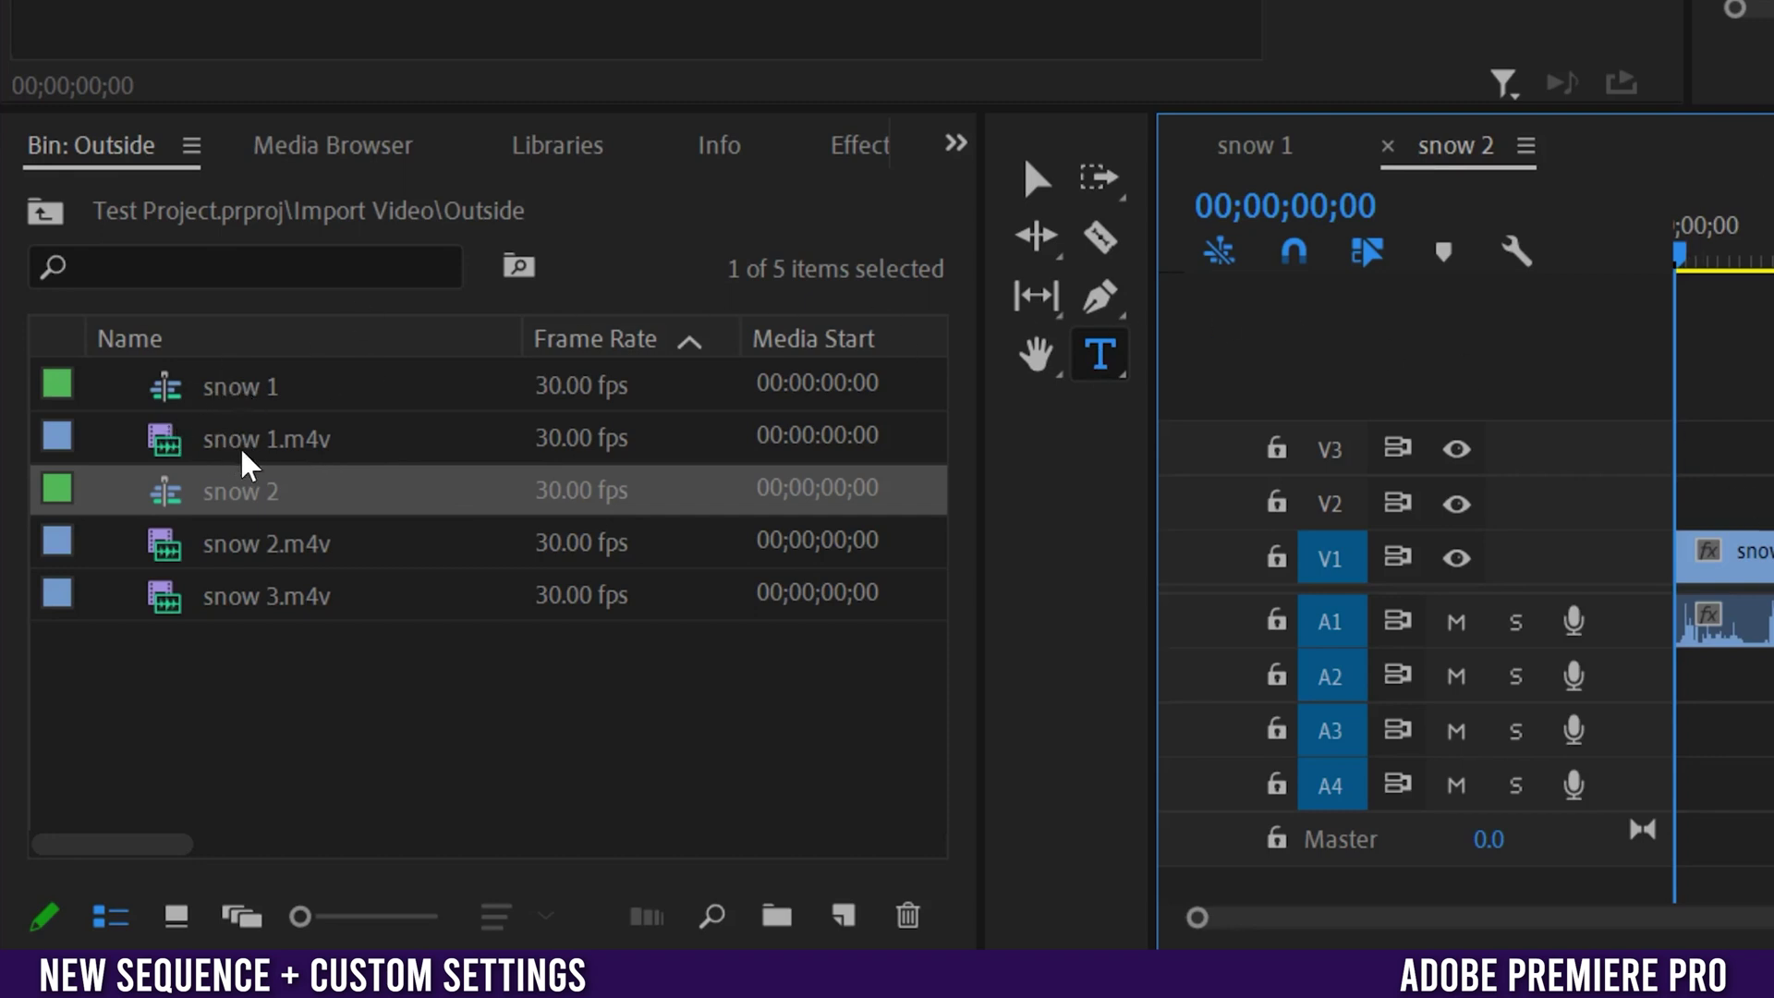
{"action": "left_click", "coordinate": [229, 390]}
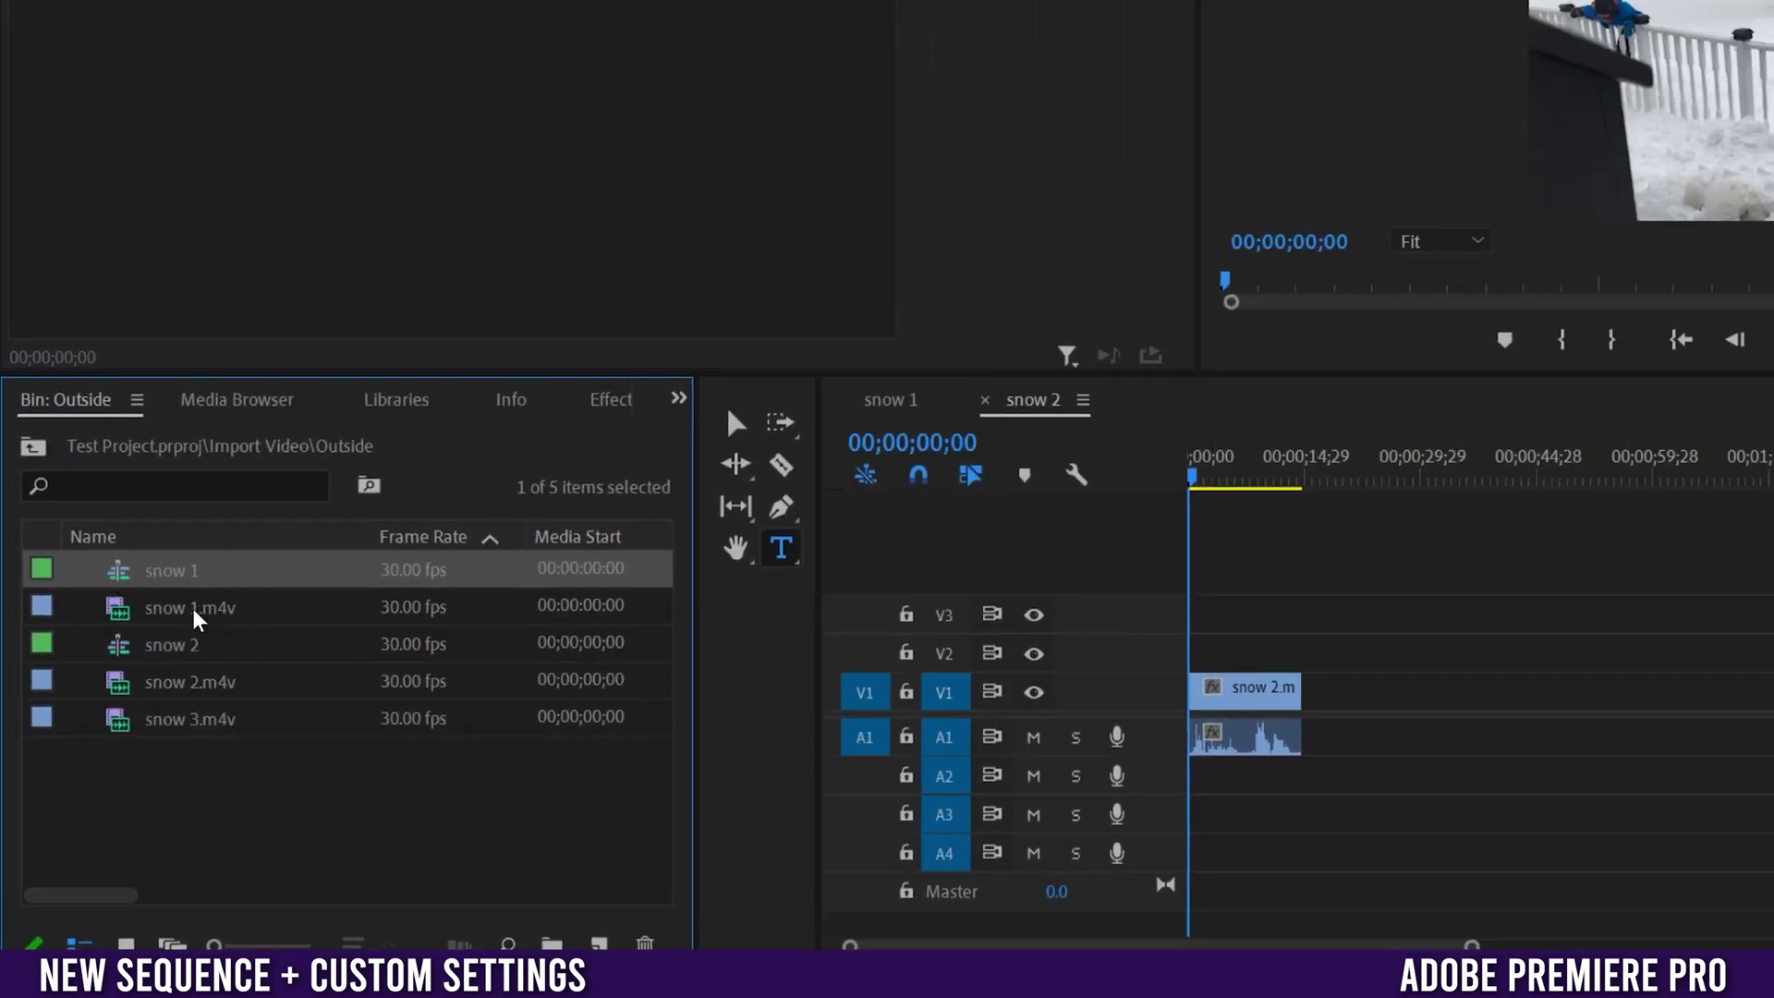
- Rename the snow 1 sequence to 'Sequence 1' and snow 2 to 'Sequence 2' in the bin
{"action": "left_click", "coordinate": [178, 579]}
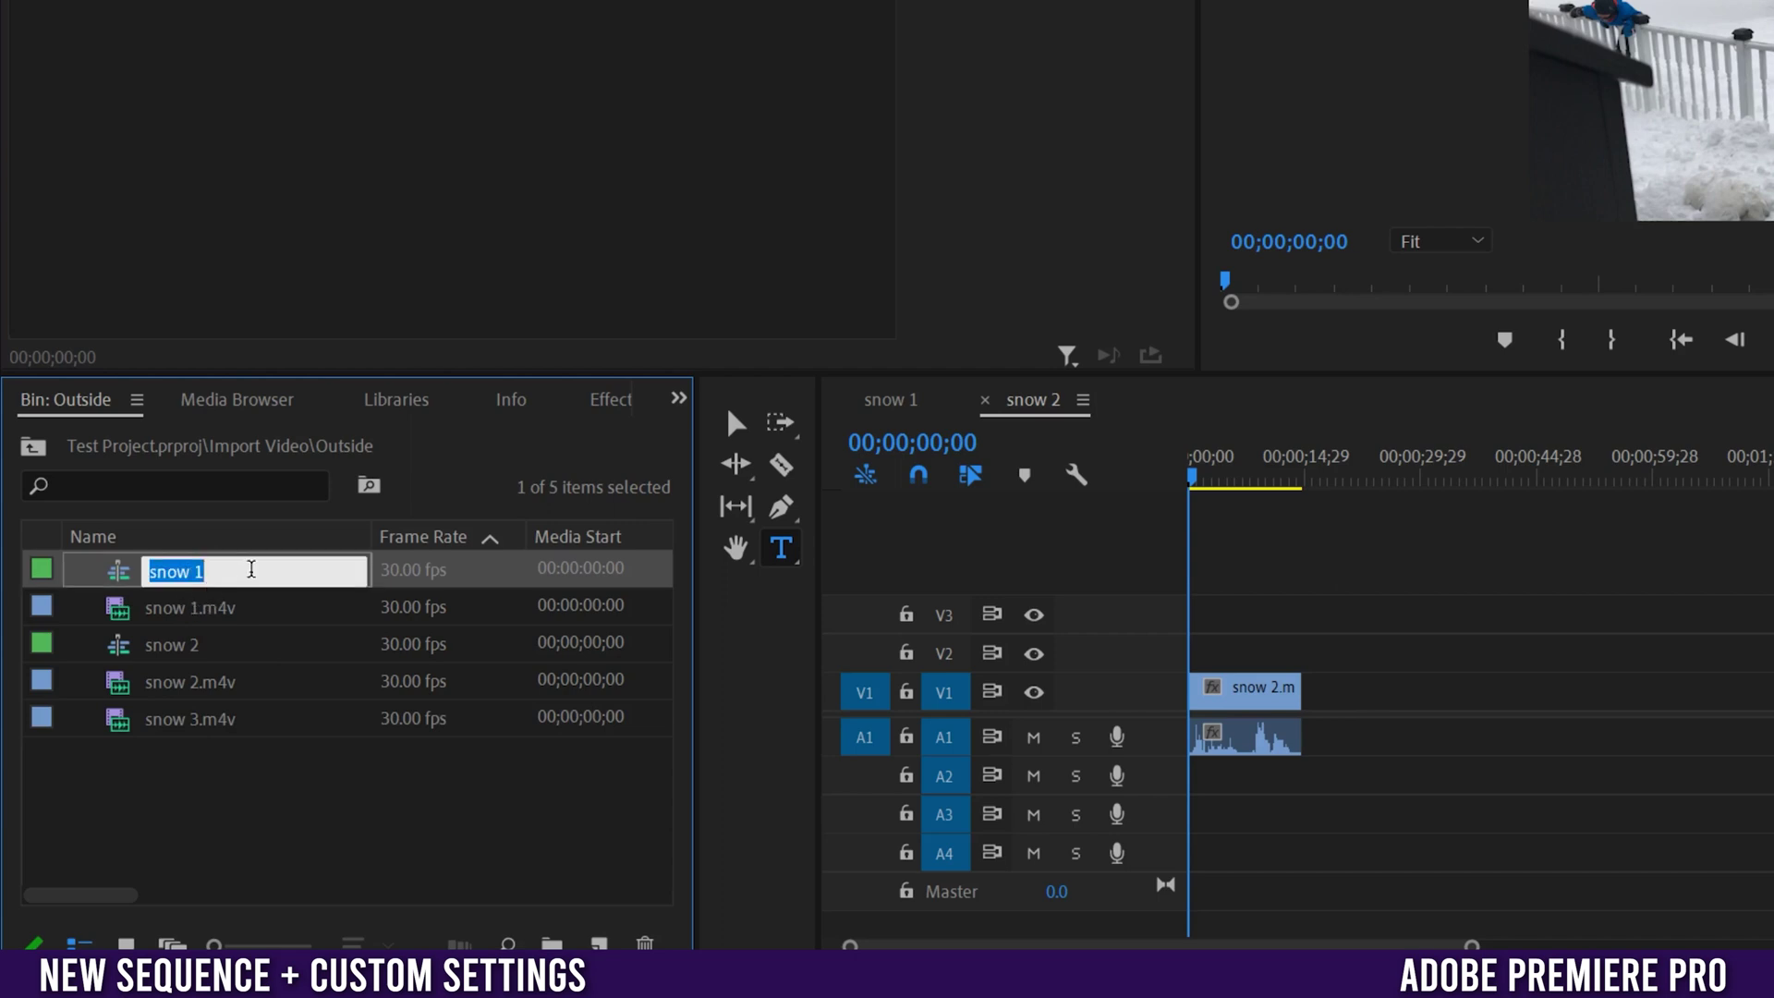
{"action": "type", "text": "Sequence"}
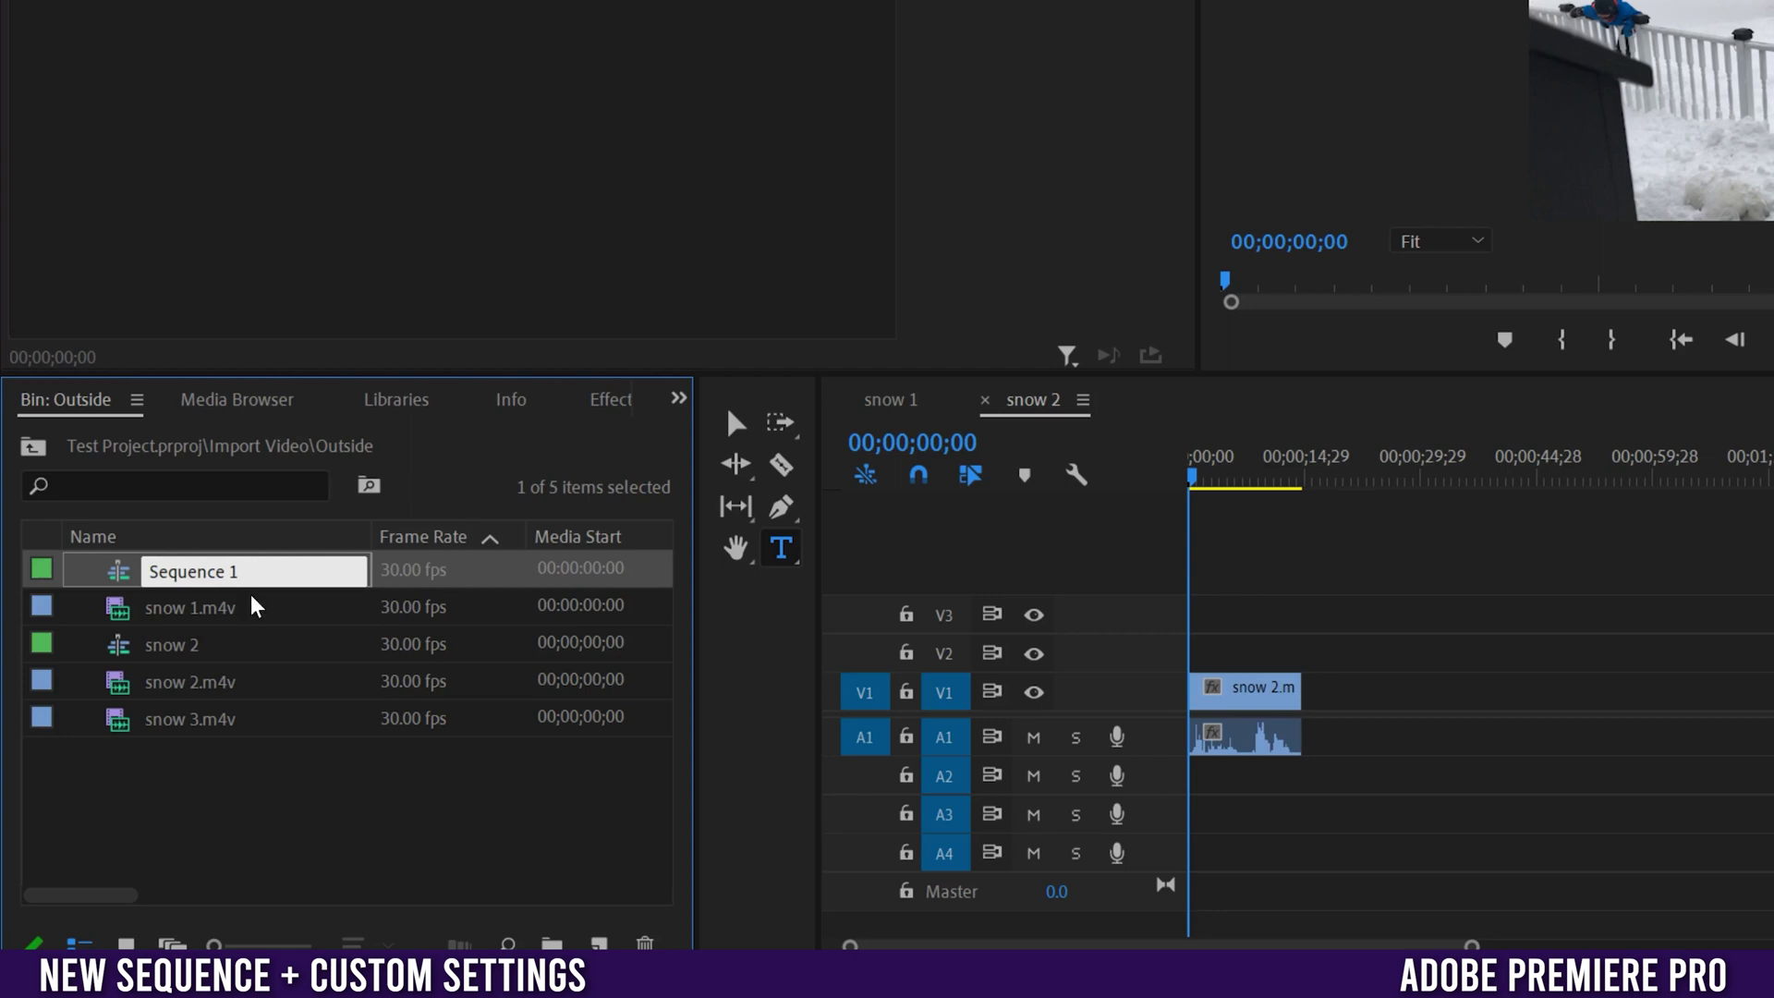
{"action": "left_click", "coordinate": [222, 643]}
{"action": "left_click", "coordinate": [199, 647]}
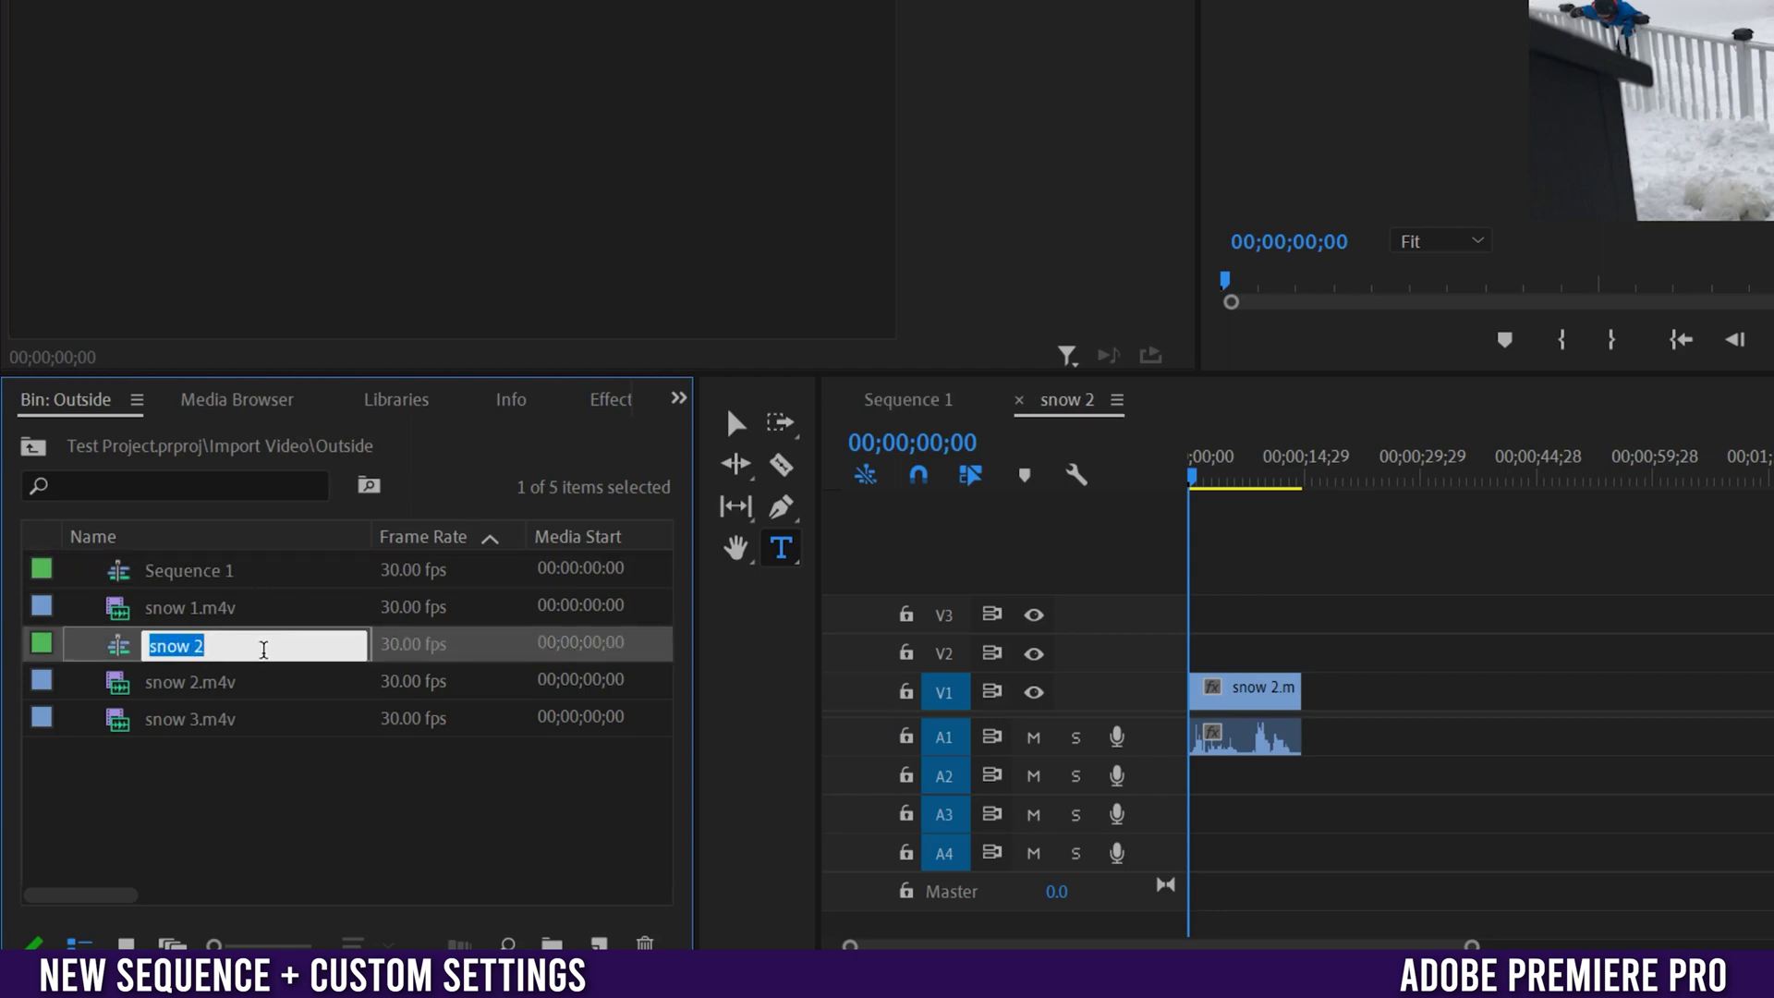
{"action": "type", "text": "Sequence"}
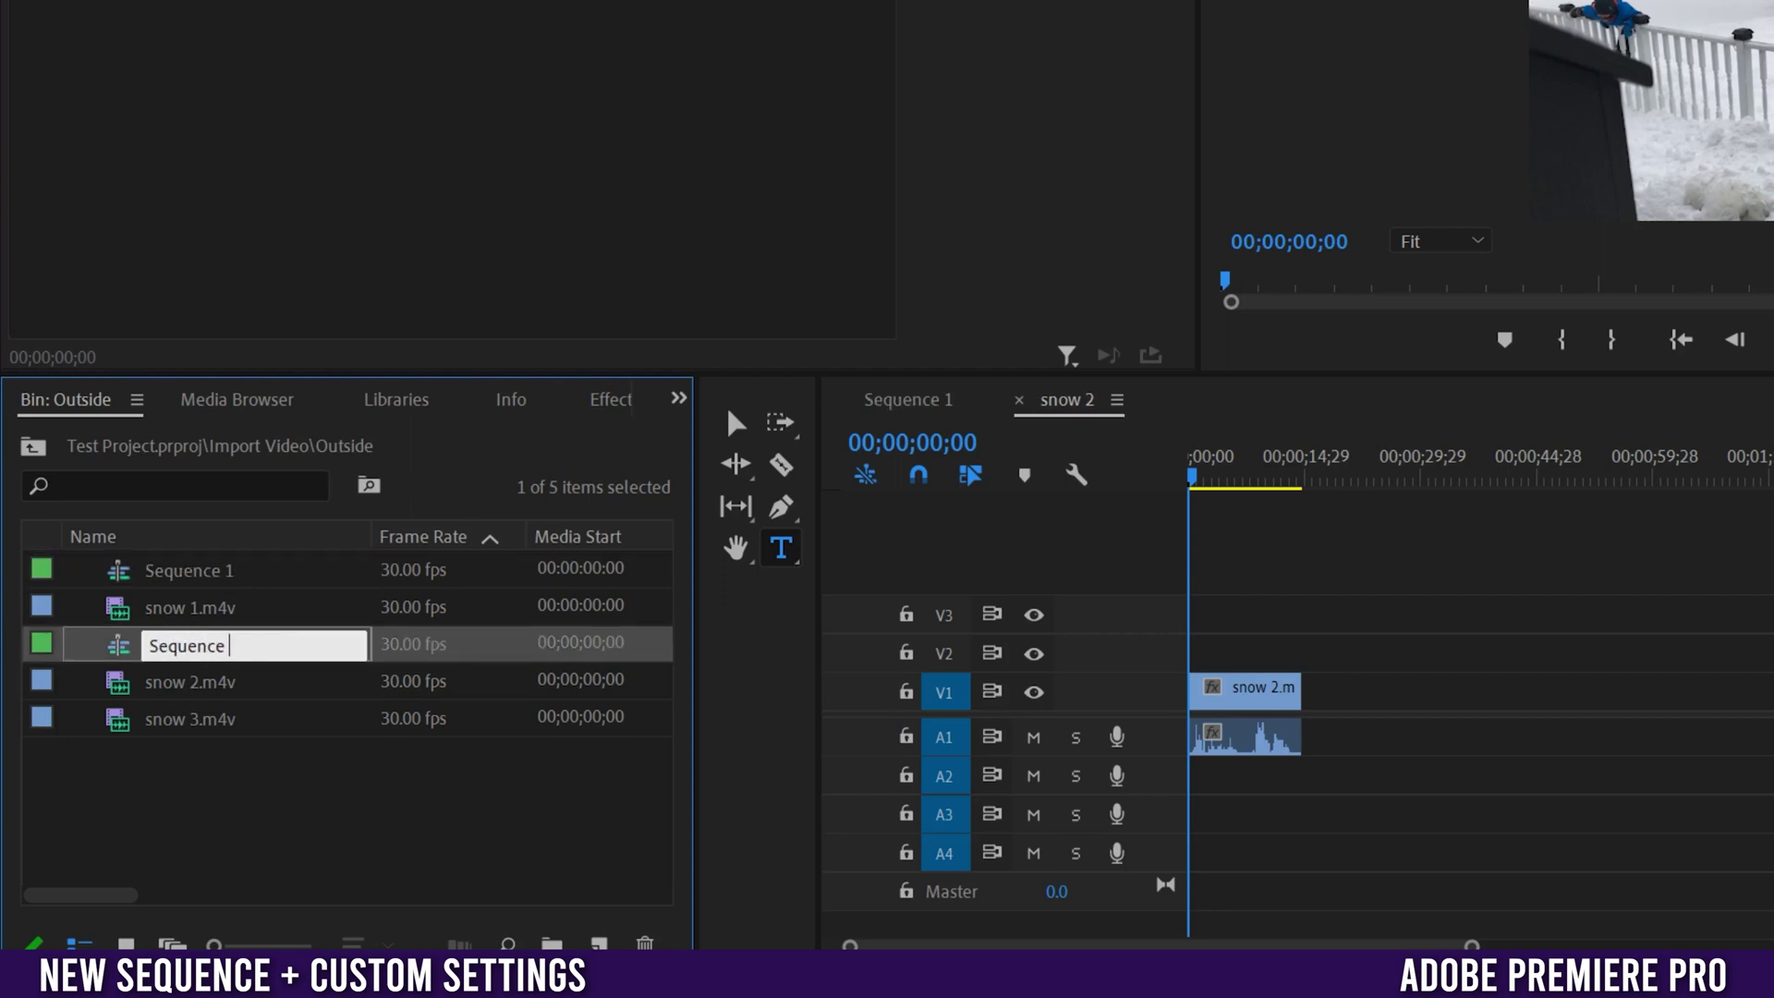
{"action": "key", "text": "Return"}
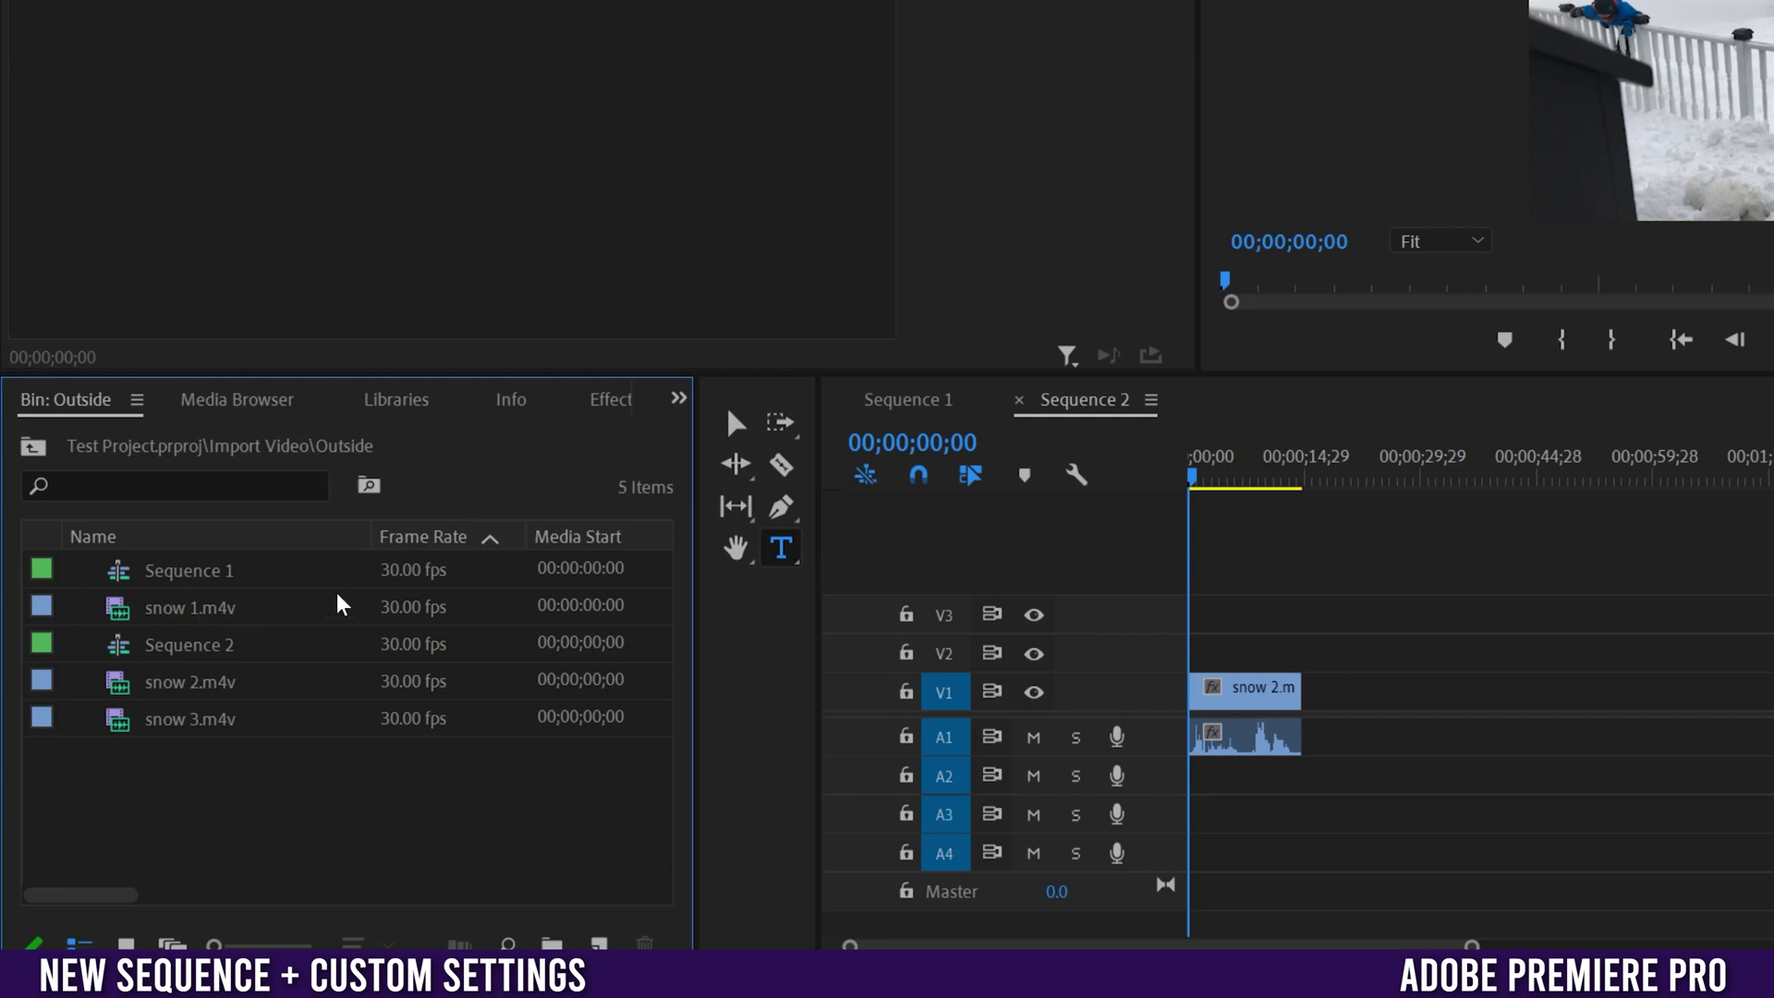
{"action": "scroll", "coordinate": [133, 896], "scroll_direction": "right", "scroll_amount": 3}
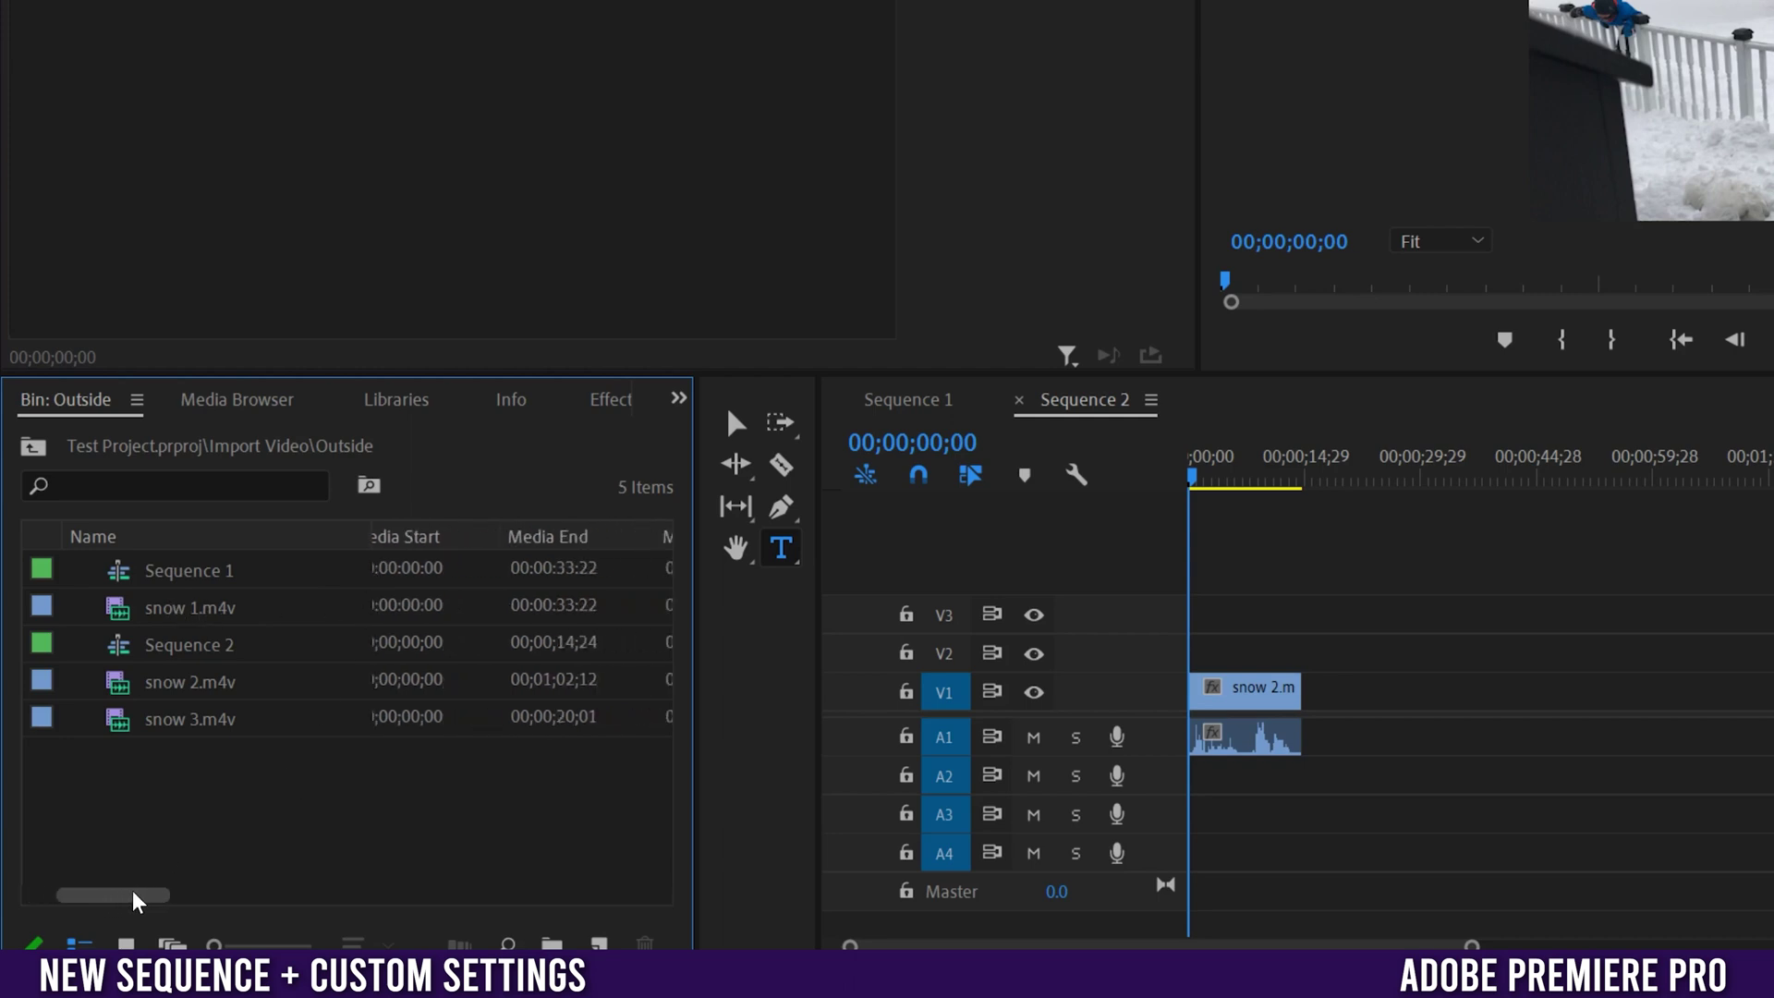
{"action": "left_click_drag", "start_coordinate": [133, 901], "coordinate": [365, 878]}
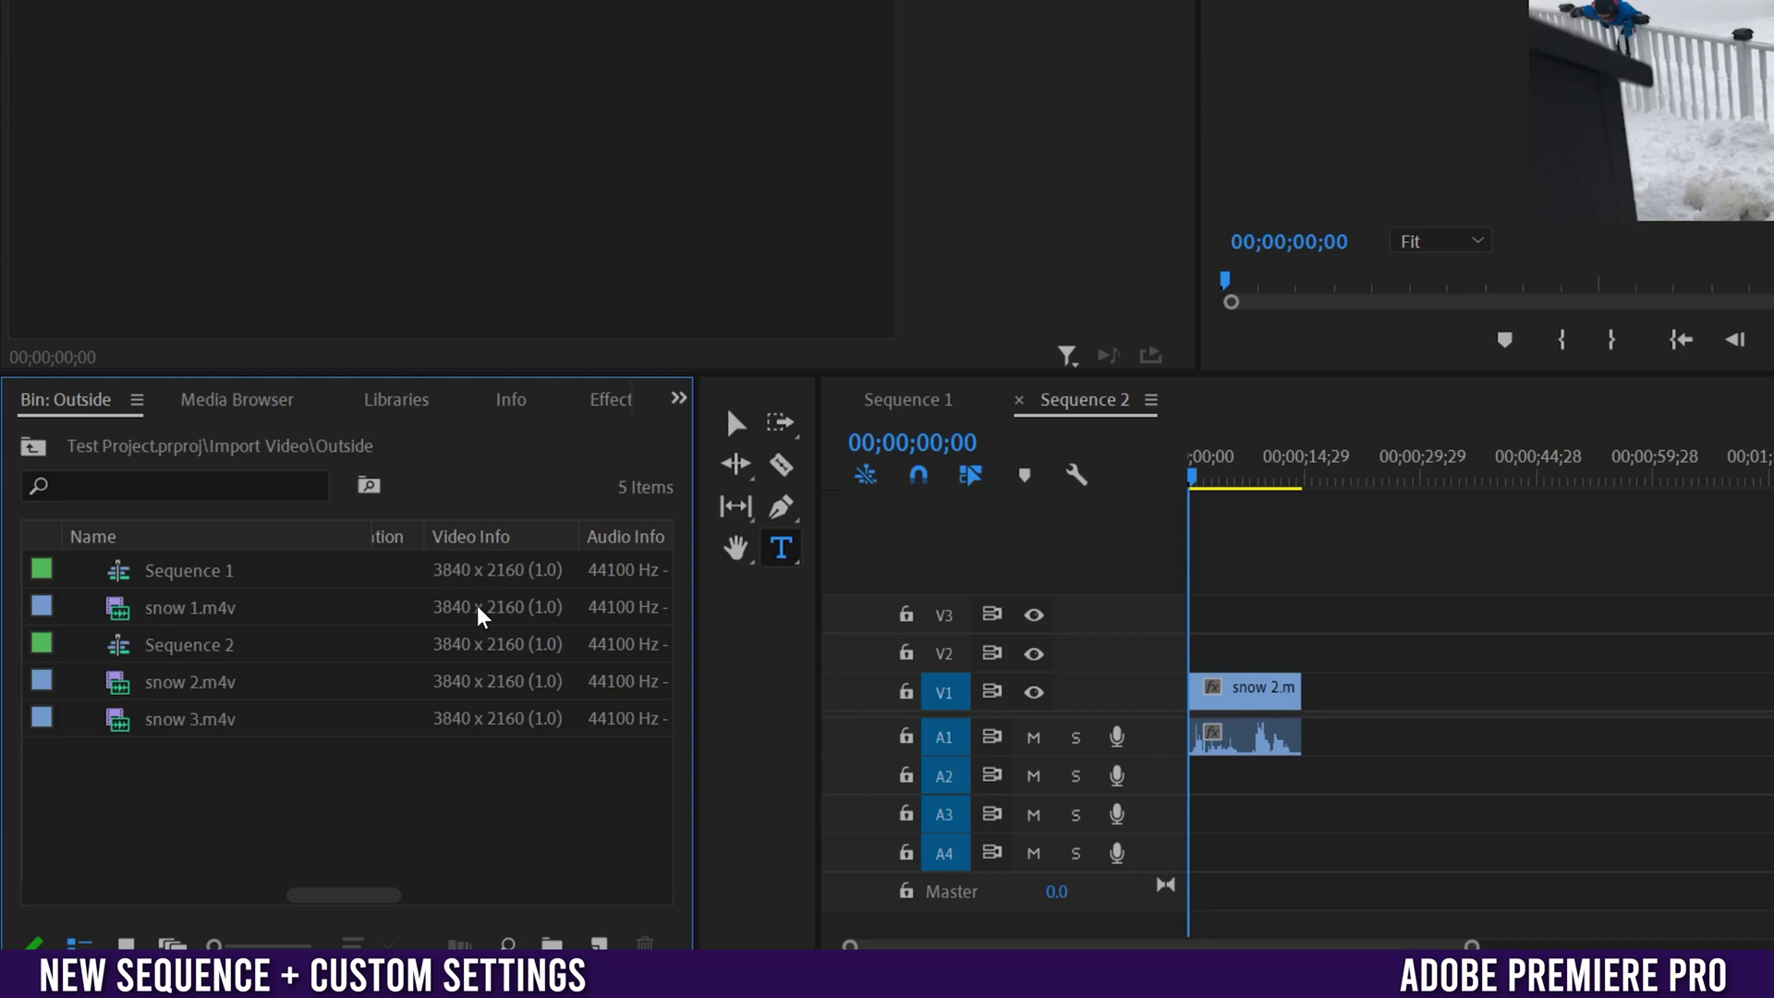
{"action": "left_click", "coordinate": [192, 612]}
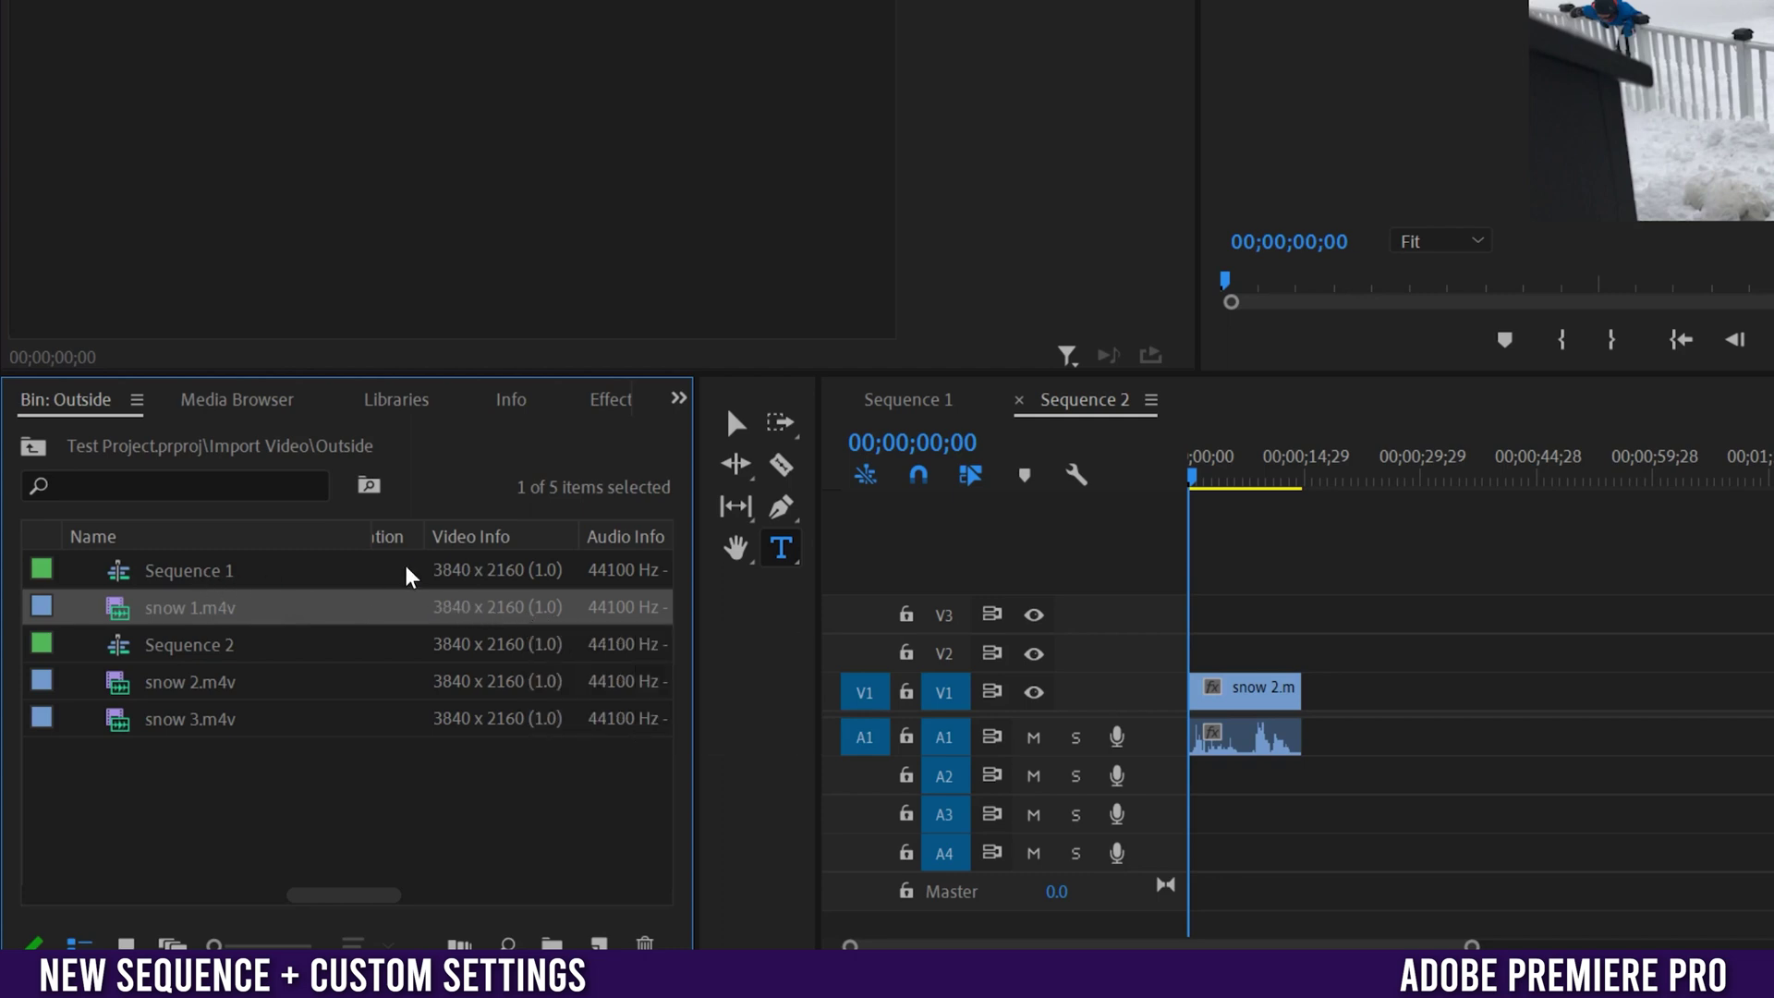
{"action": "left_click", "coordinate": [499, 573]}
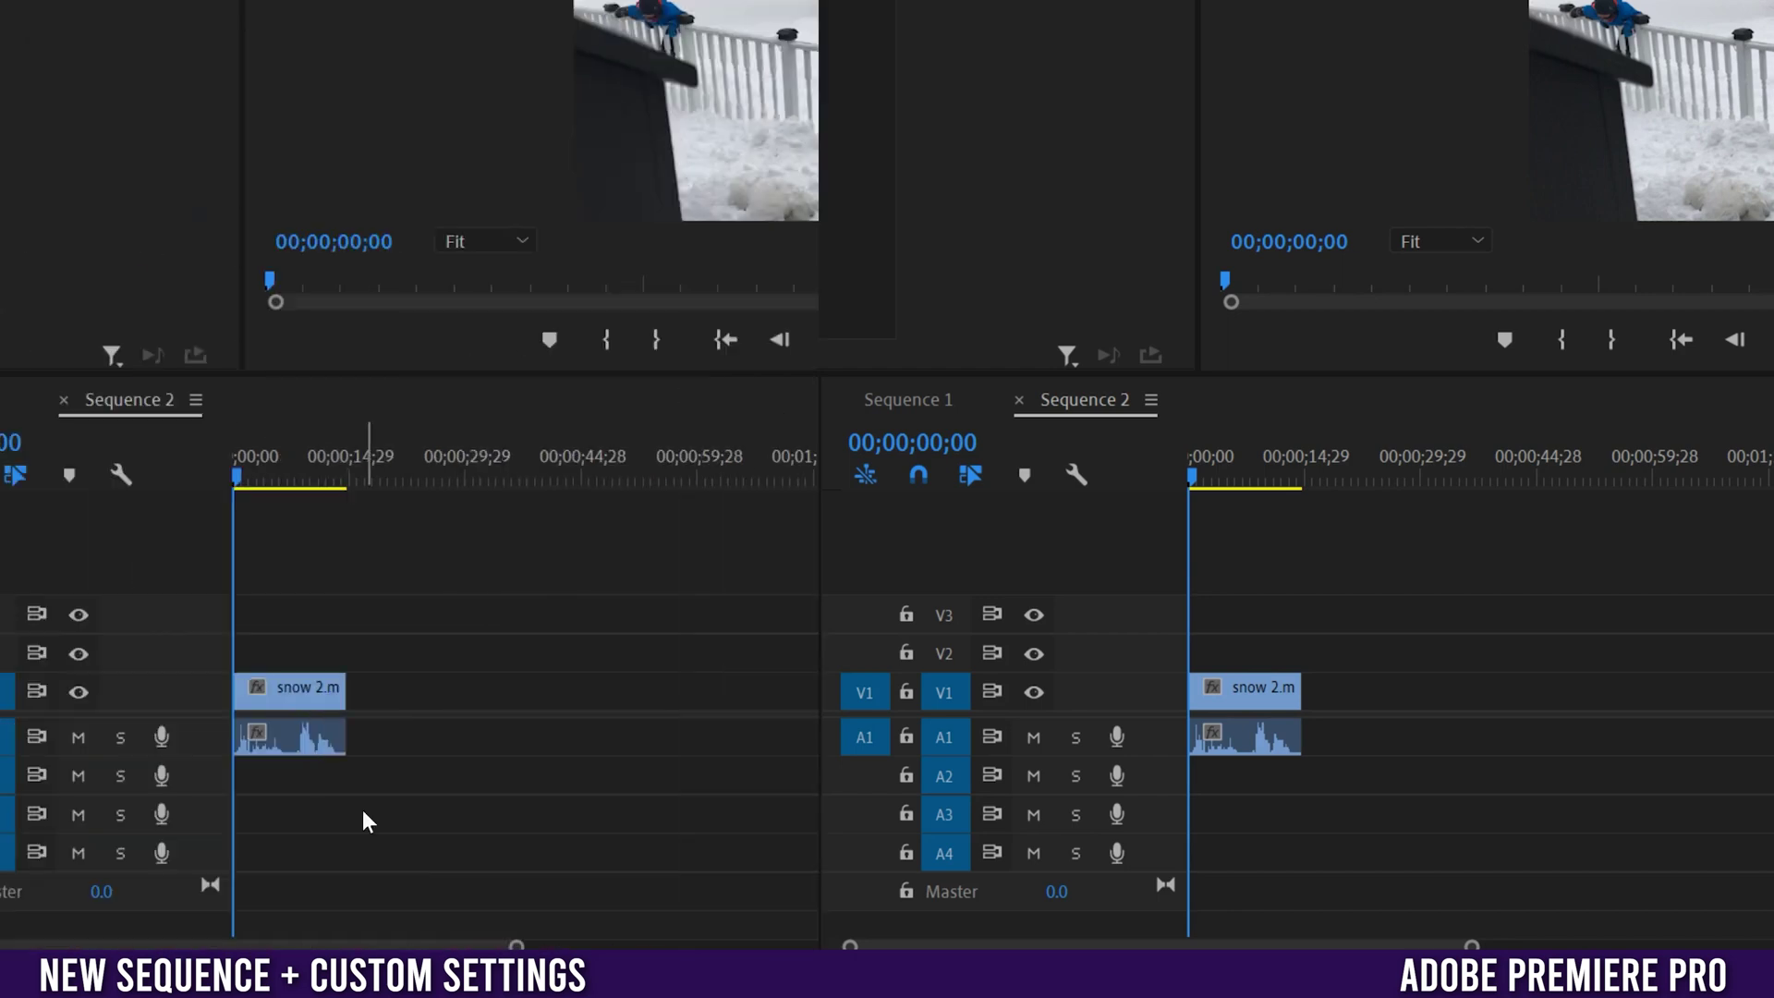
{"action": "left_click", "coordinate": [462, 612]}
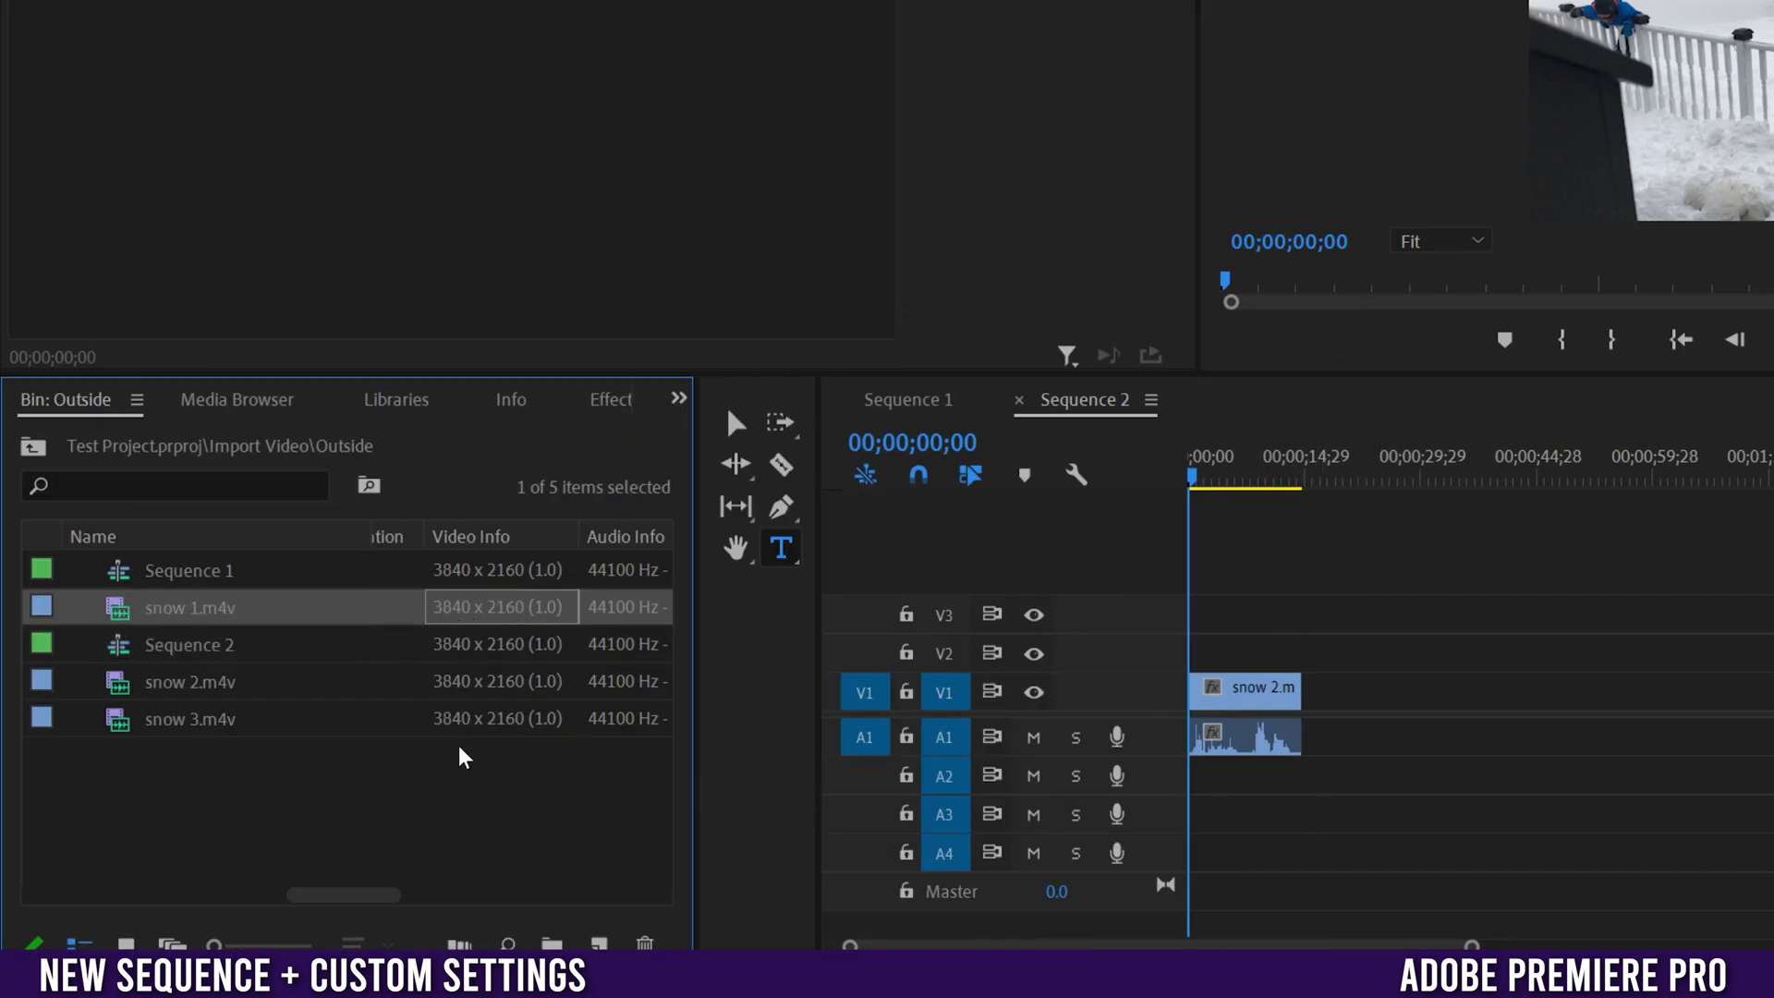
{"action": "left_click_drag", "start_coordinate": [345, 894], "coordinate": [78, 896]}
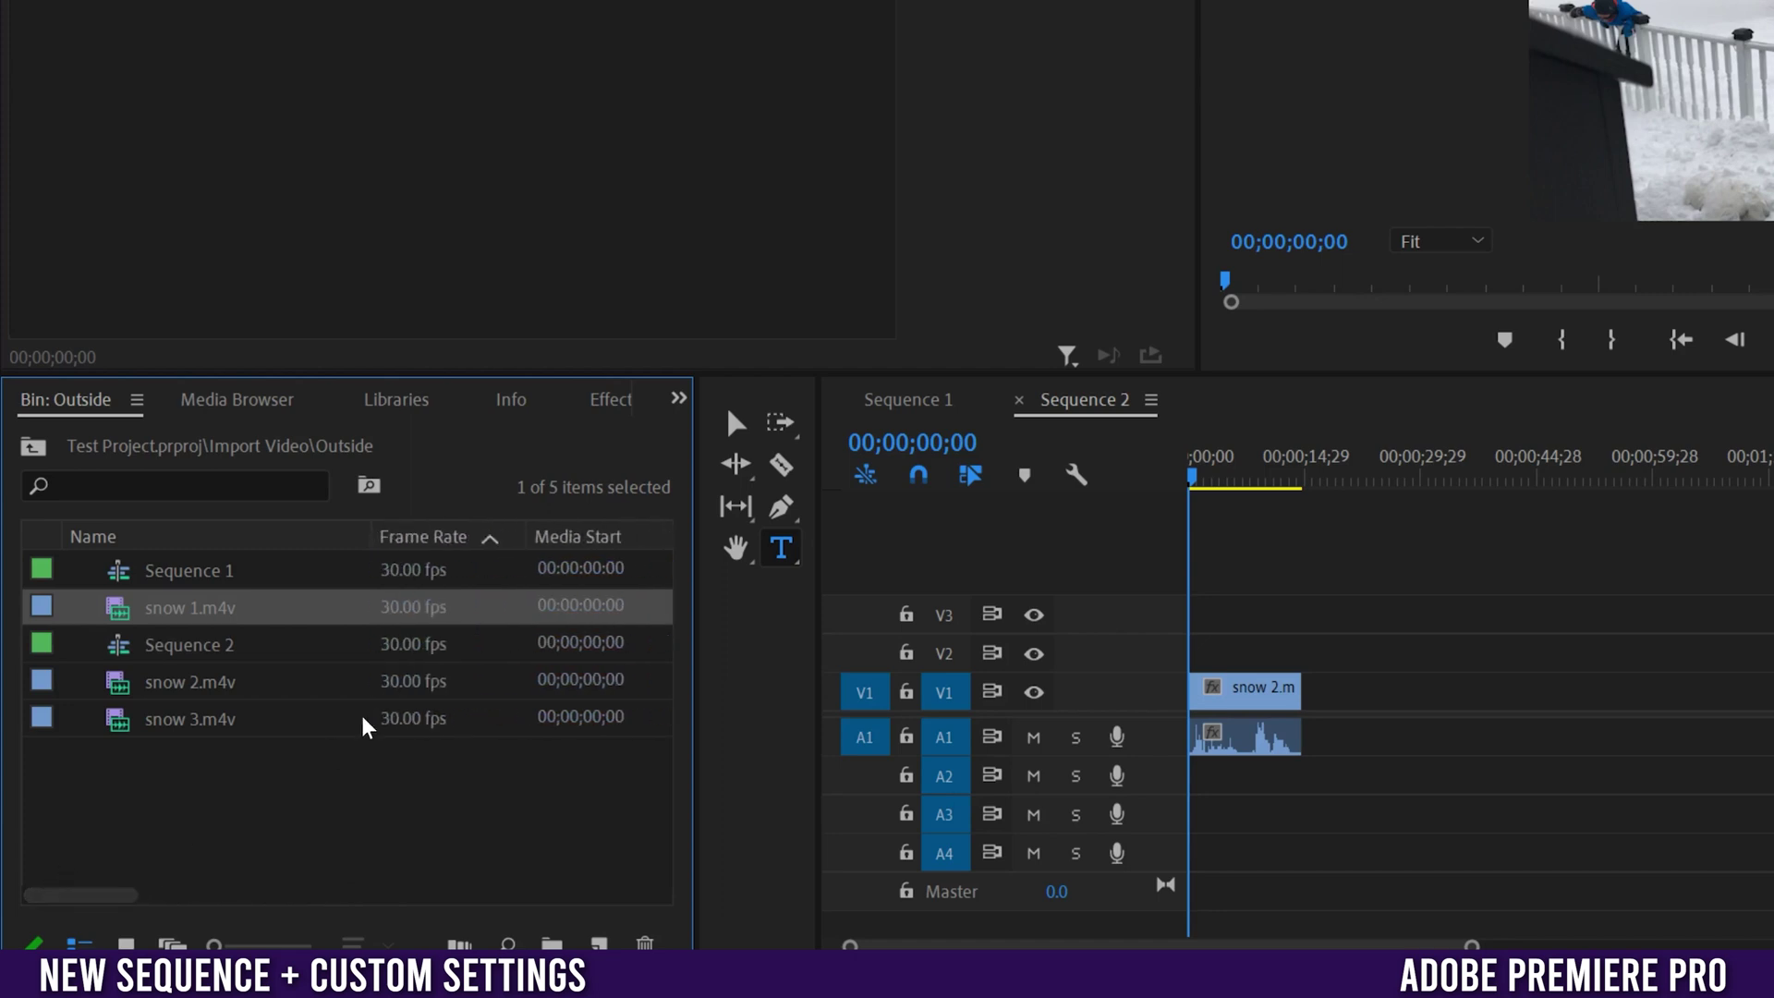
{"action": "left_click", "coordinate": [396, 688]}
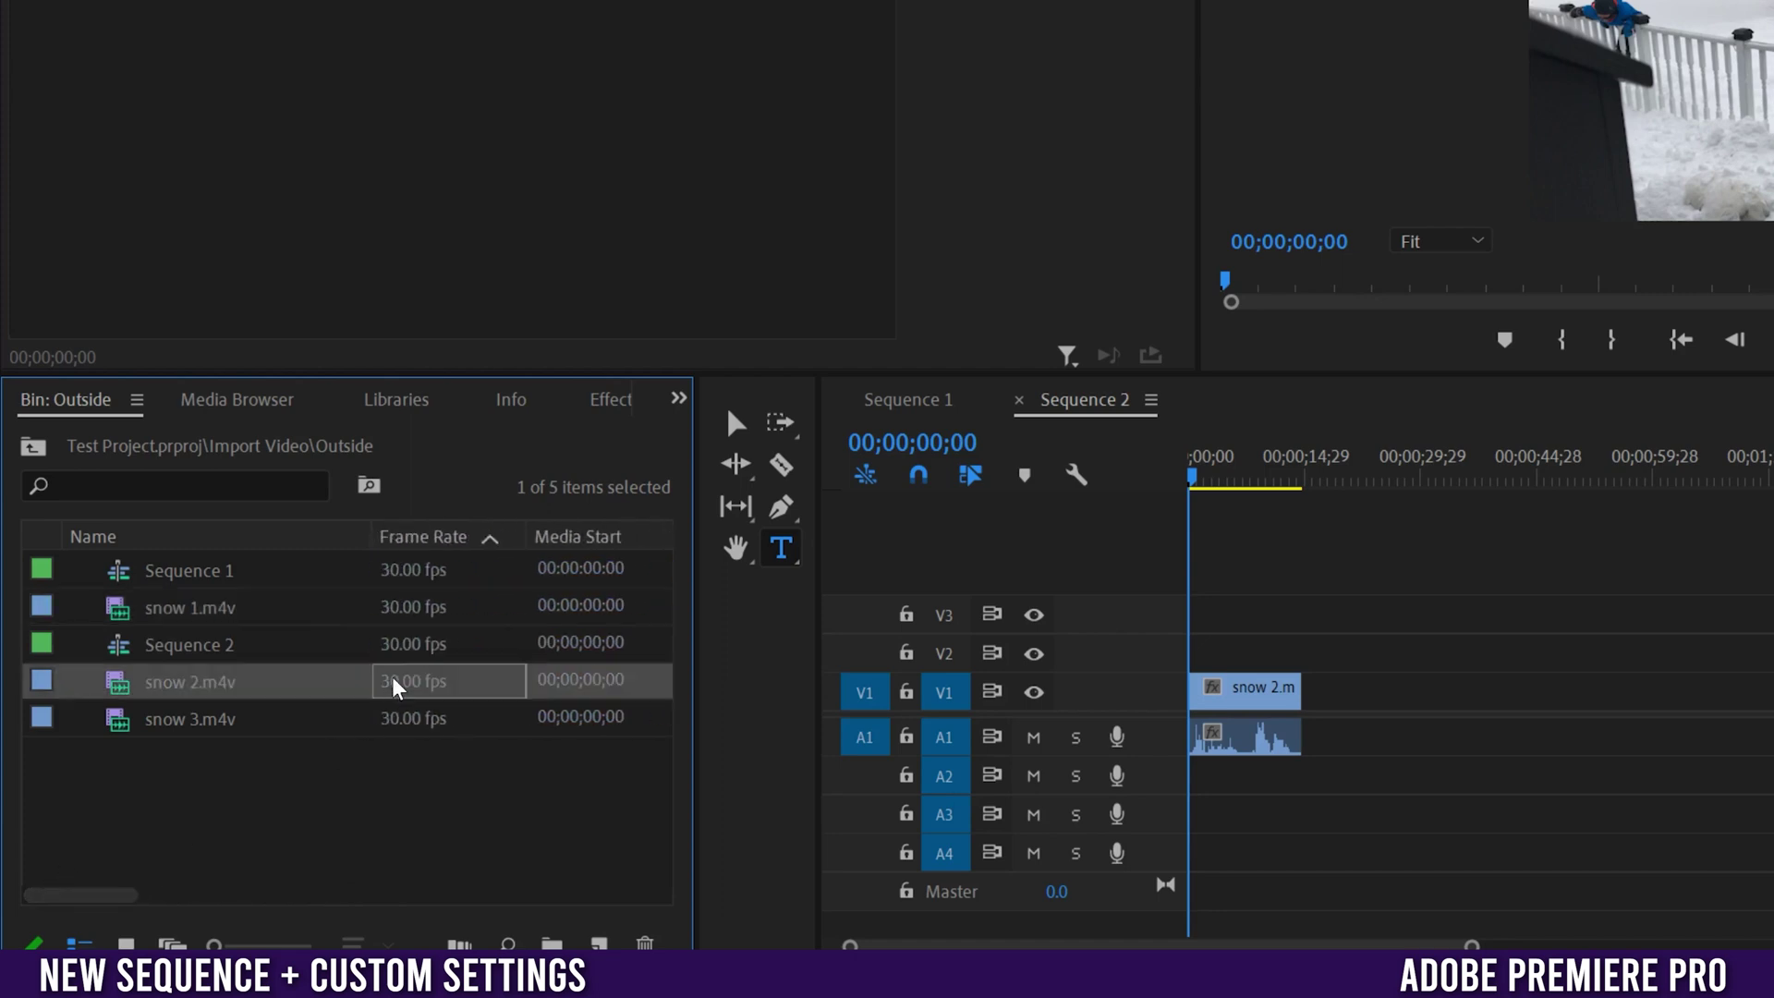
{"action": "left_click", "coordinate": [405, 614]}
{"action": "left_click", "coordinate": [412, 691]}
{"action": "left_click", "coordinate": [411, 720]}
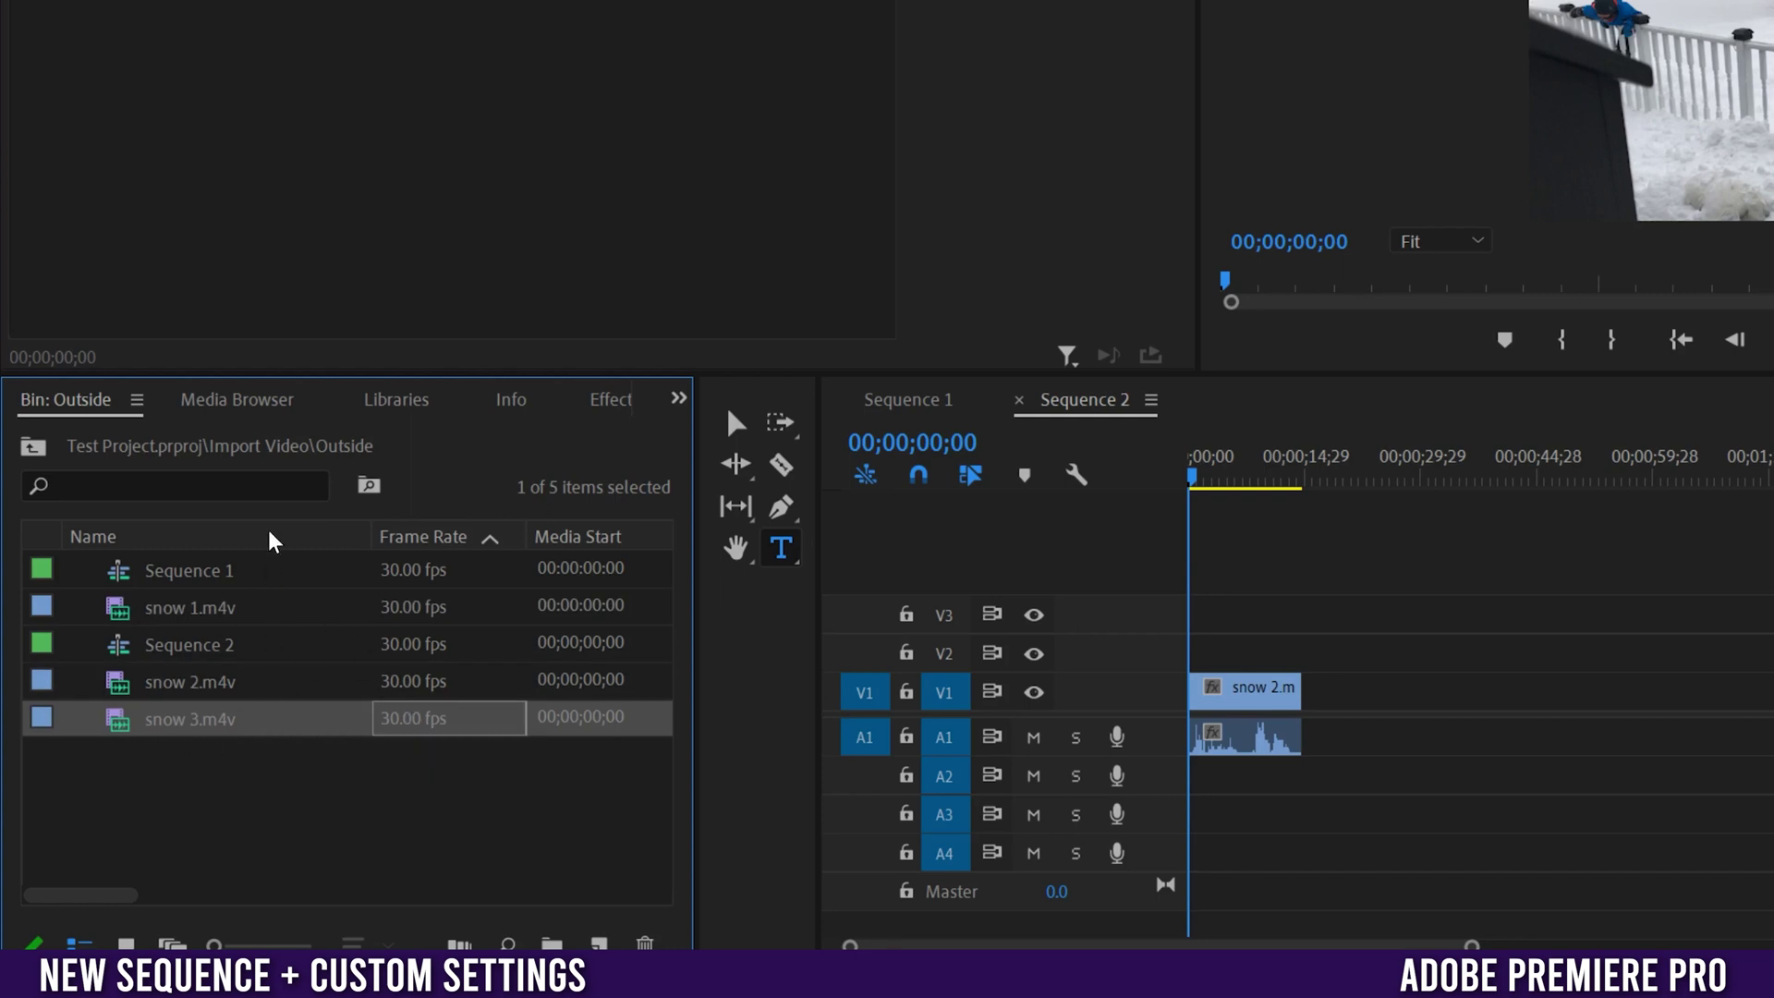
{"action": "left_click", "coordinate": [679, 399]}
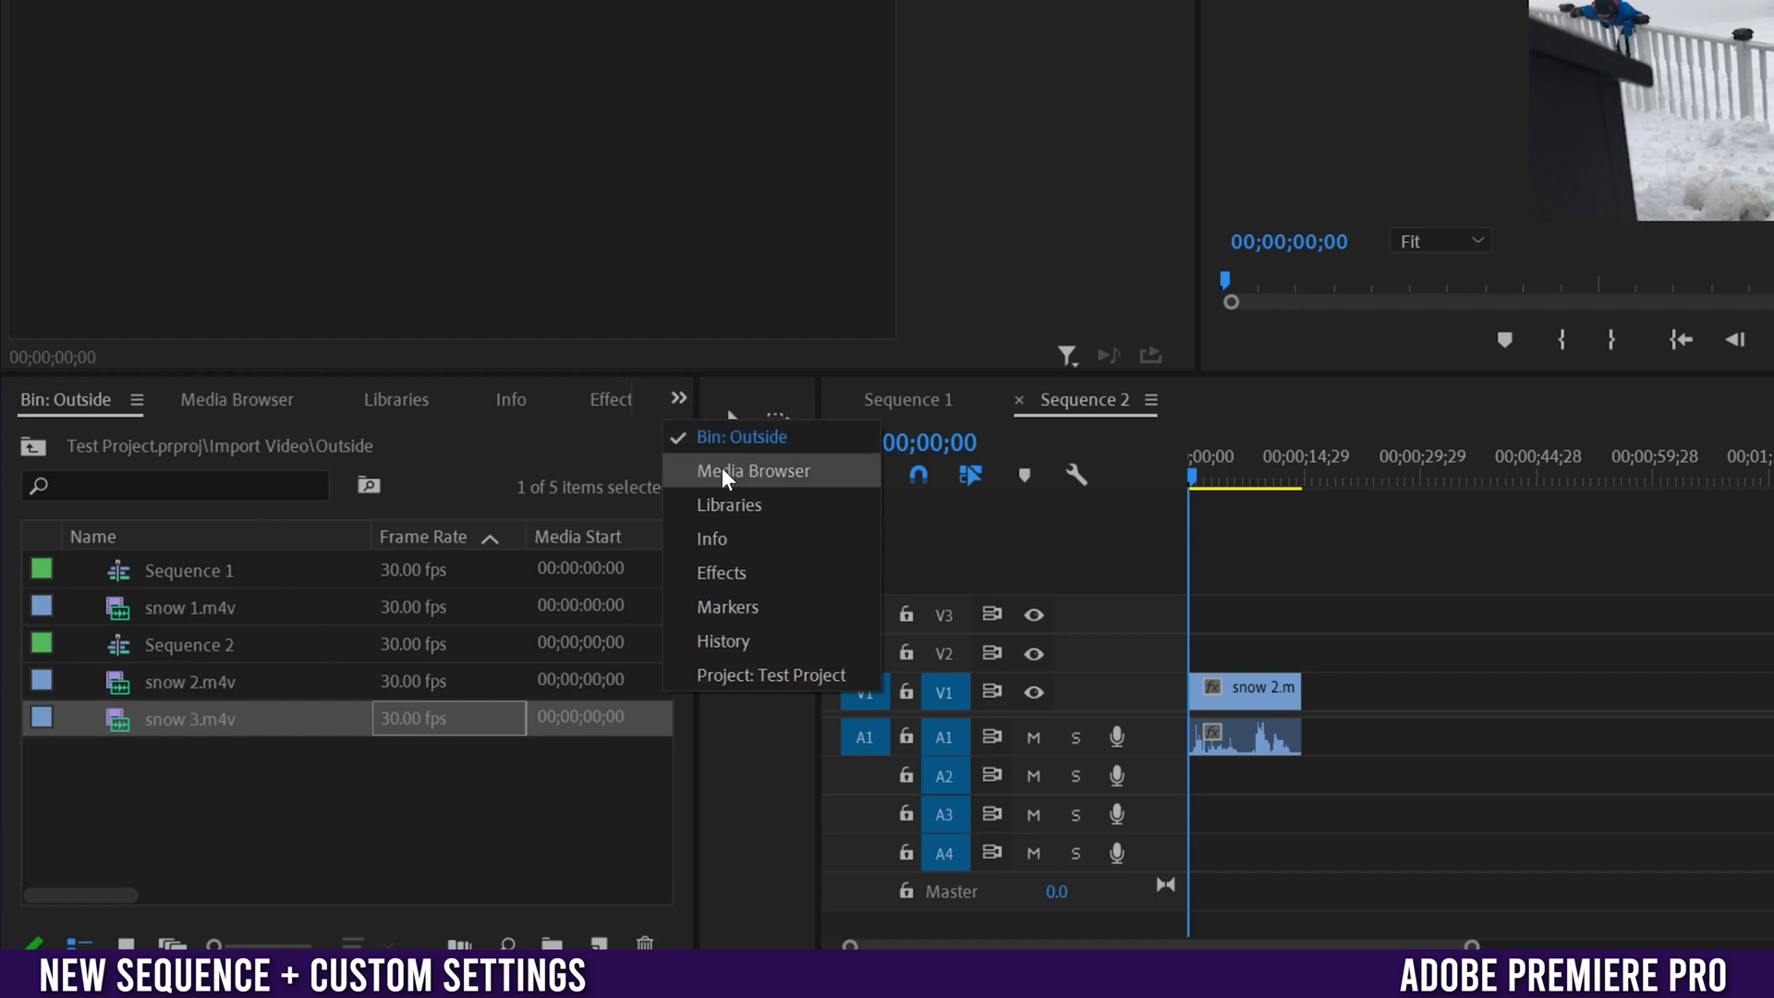
- Show the project's media list and inspect Kids Eating.MOV, Jaiden Mask.MP4 and 02160014.MP4
{"action": "left_click", "coordinate": [737, 678]}
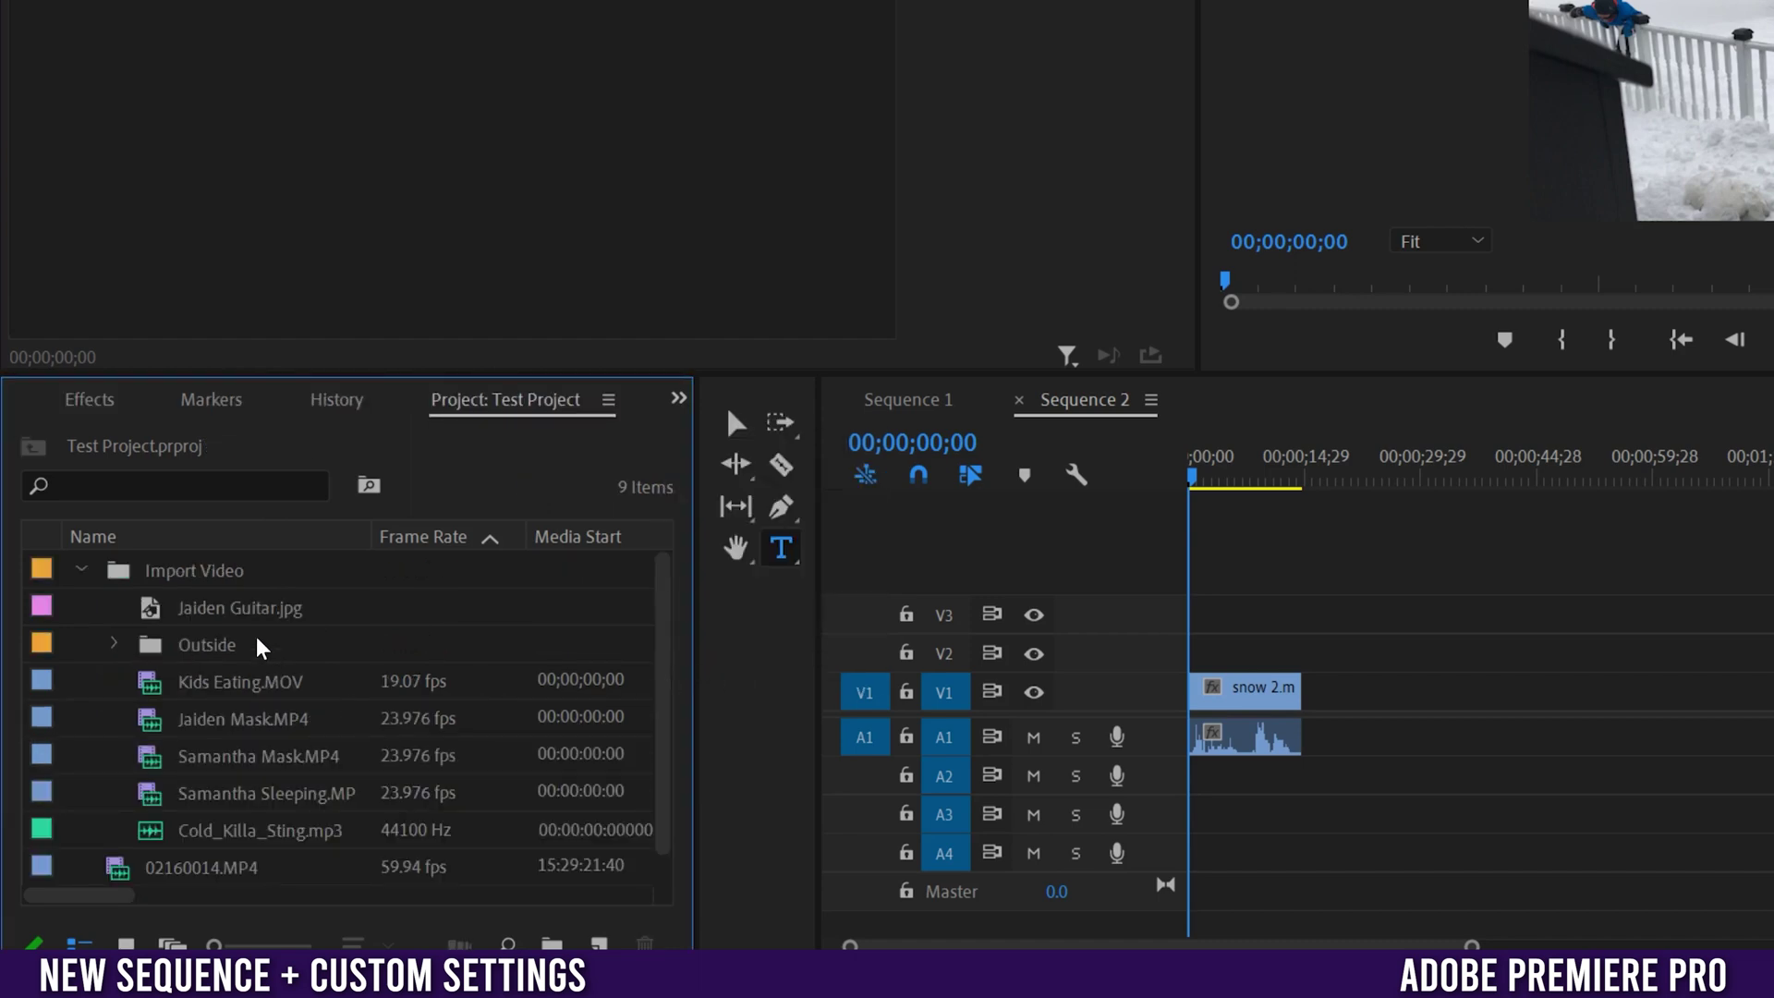
{"action": "left_click", "coordinate": [416, 698]}
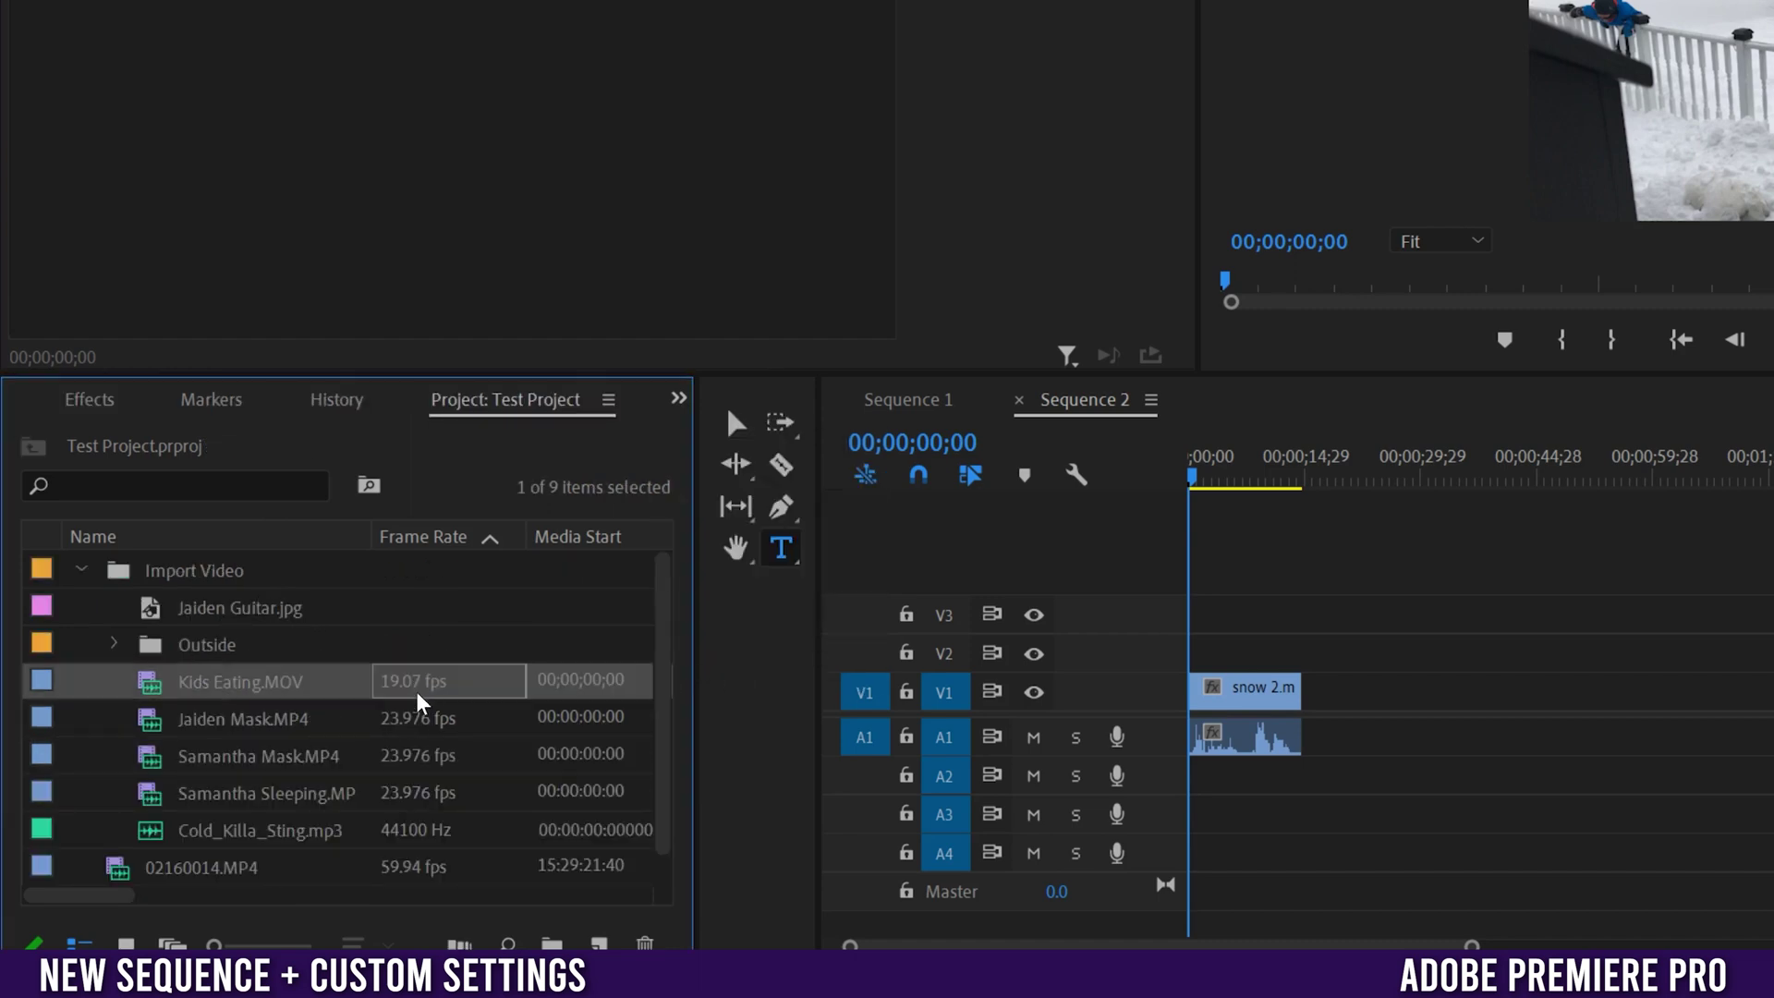
{"action": "left_click", "coordinate": [428, 730]}
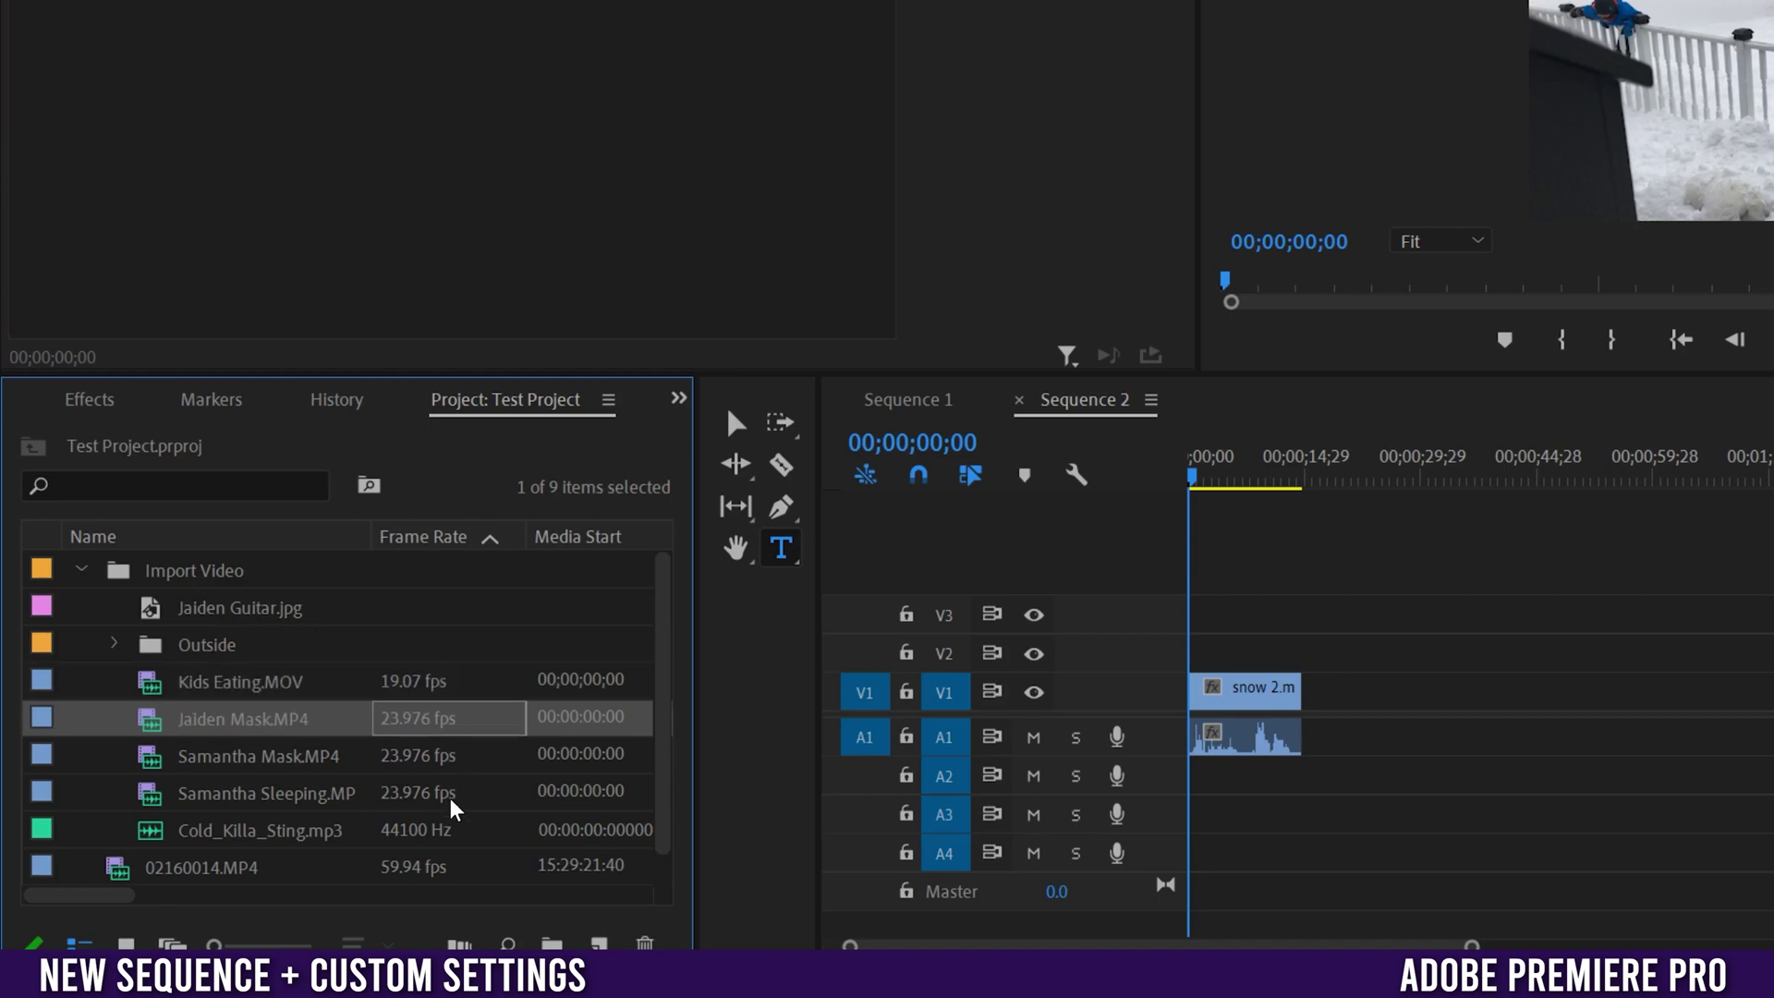
{"action": "left_click", "coordinate": [411, 866]}
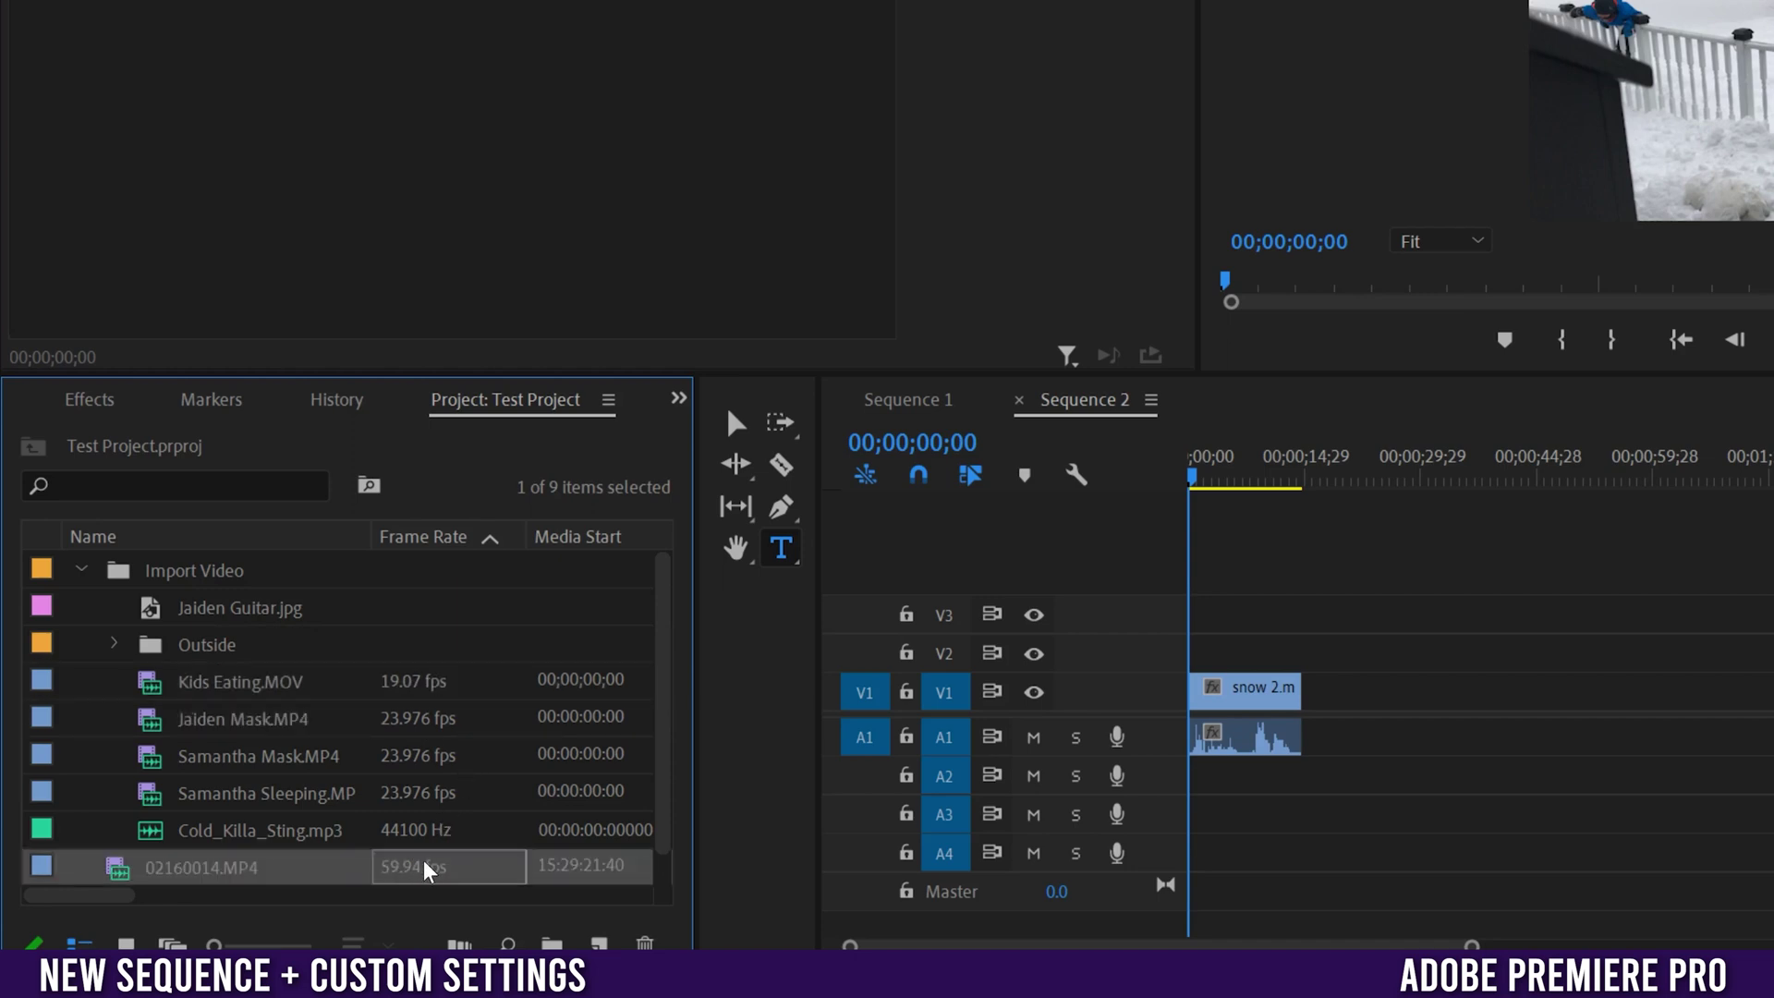
- Expand the Outside folder and inspect Sequence 1, Sequence 2 and the snow 1–3 clips
{"action": "left_click", "coordinate": [115, 644]}
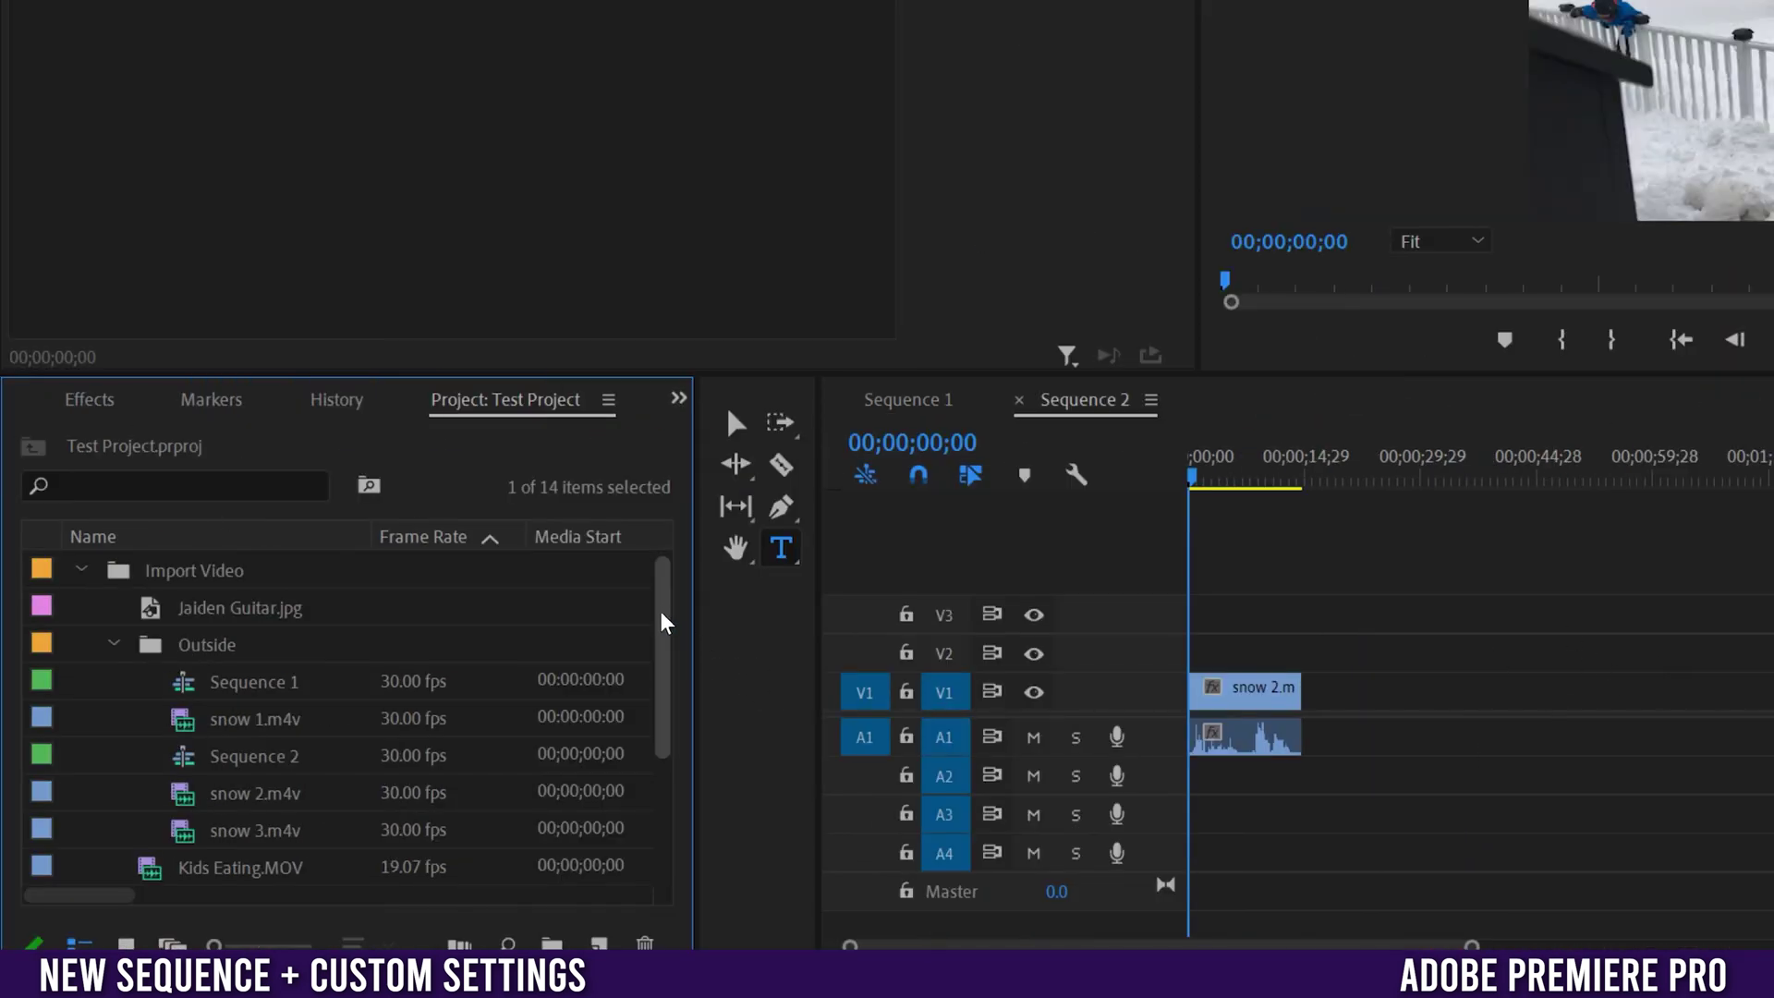
{"action": "left_click_drag", "start_coordinate": [665, 608], "coordinate": [664, 673]}
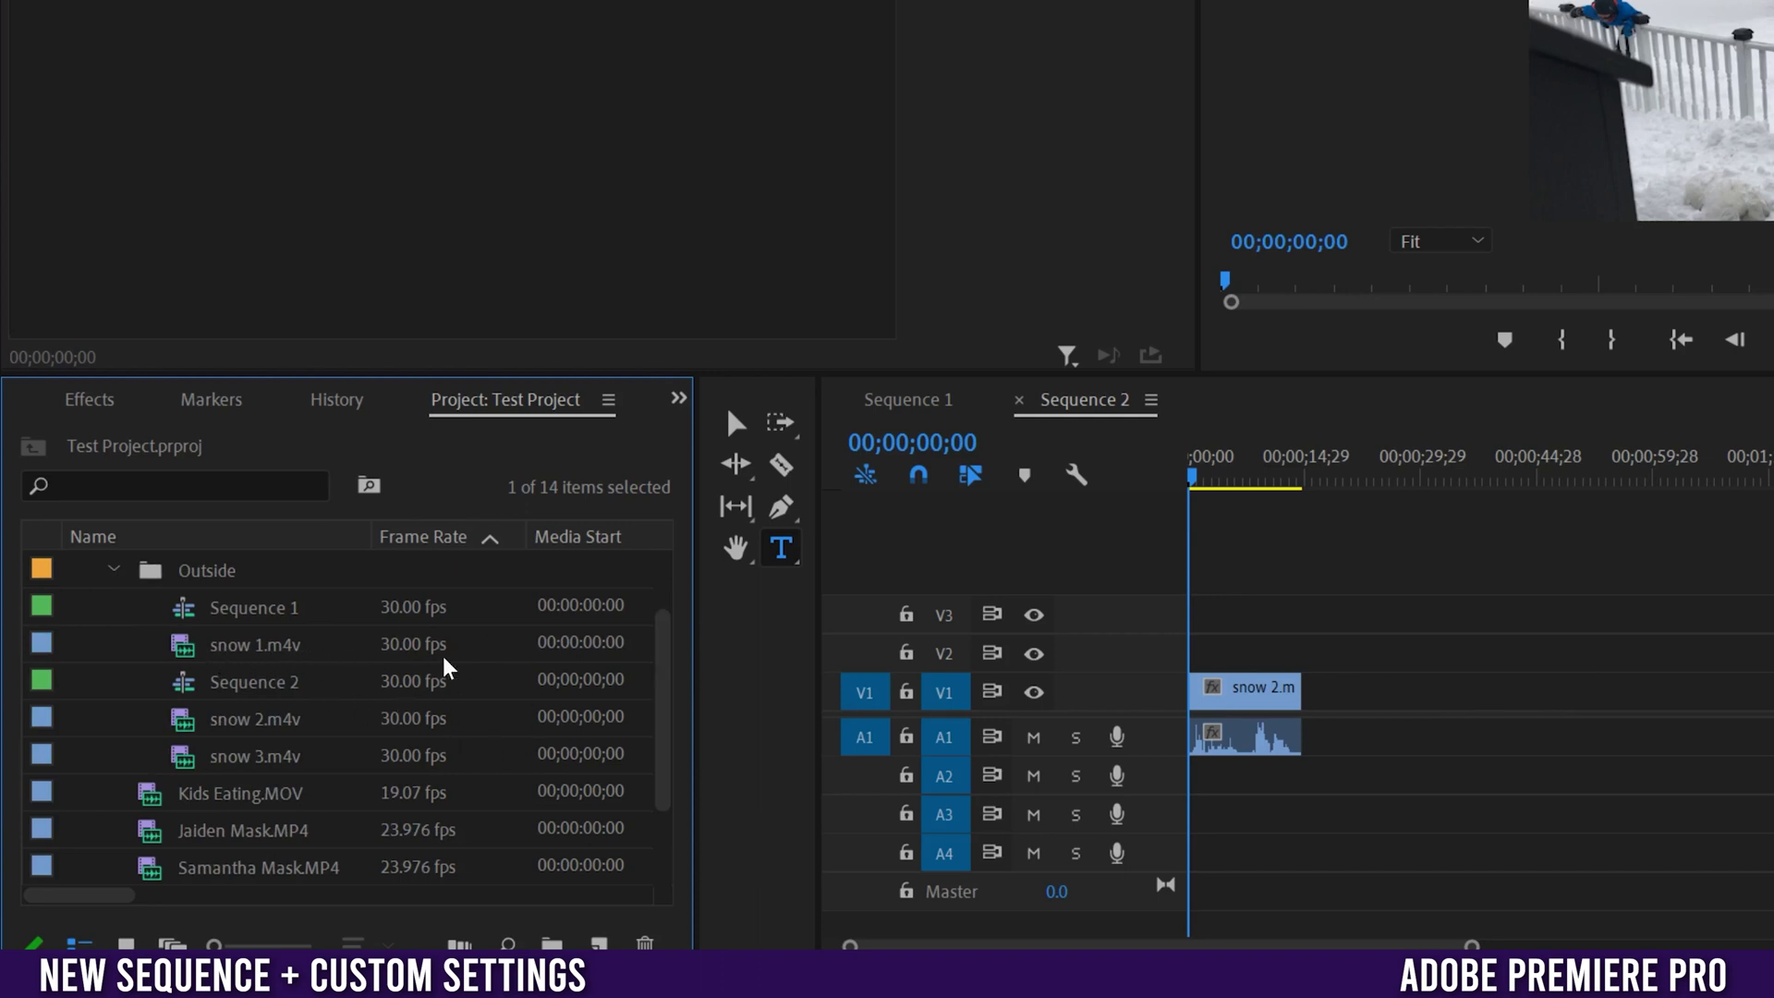
{"action": "left_click", "coordinate": [412, 607]}
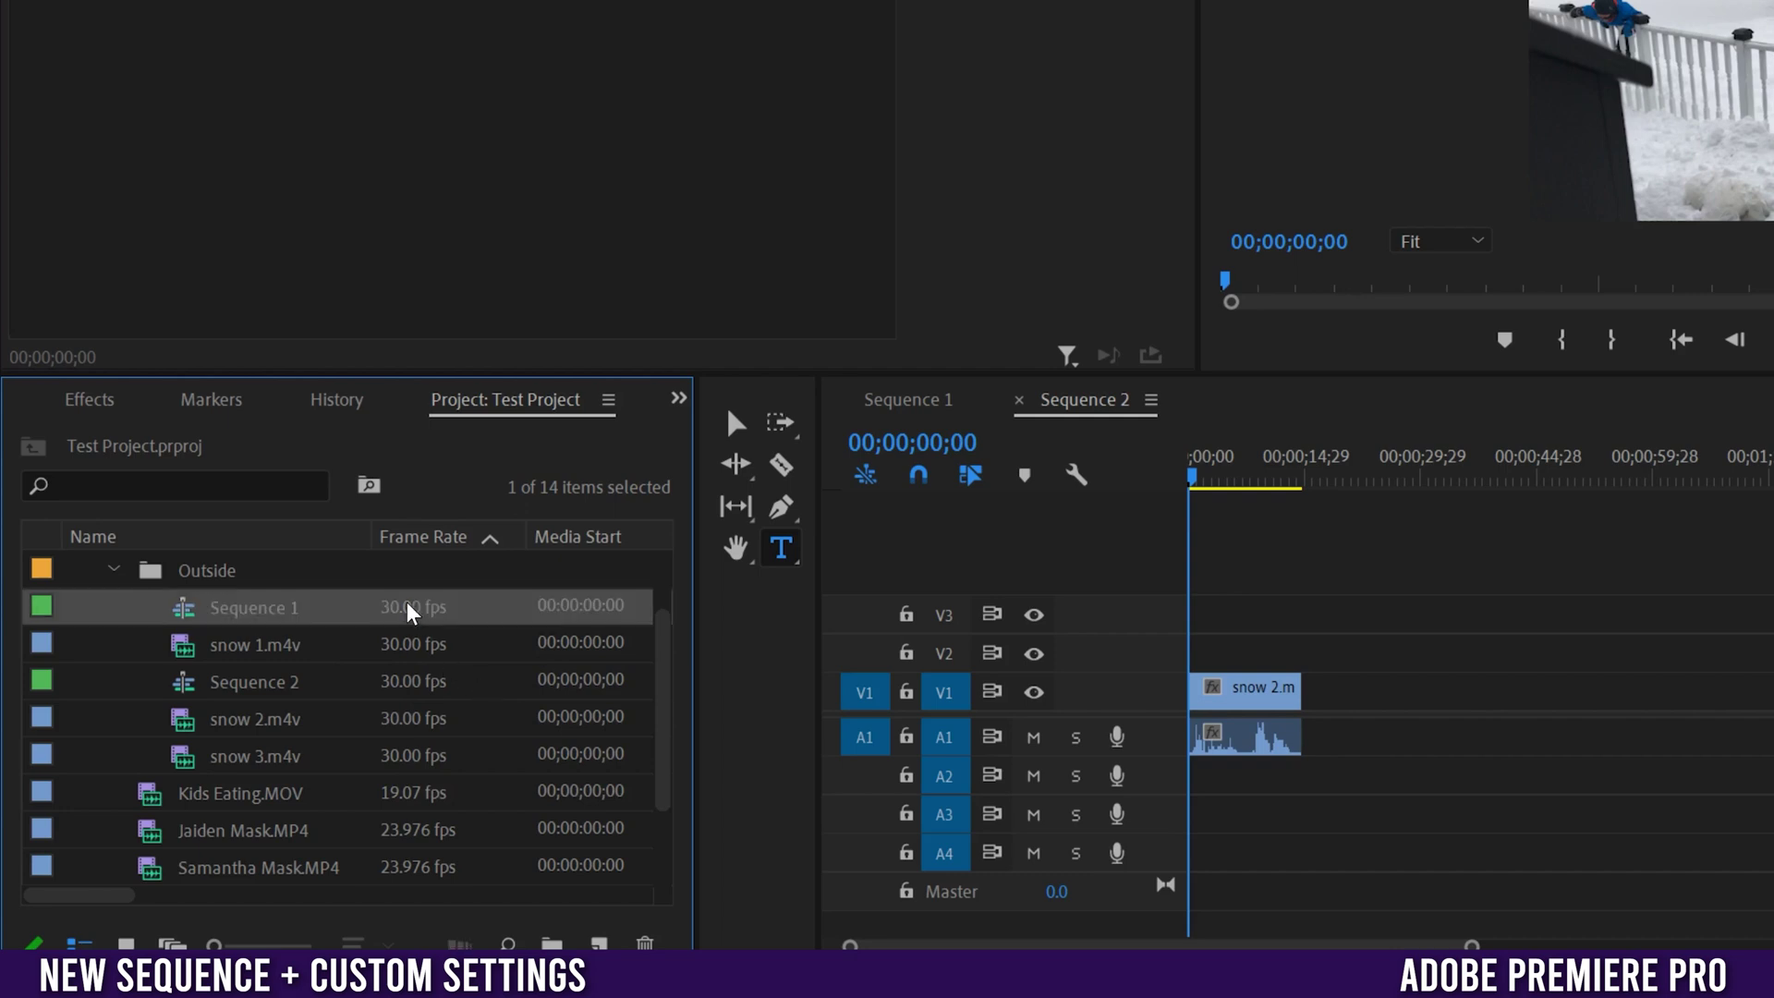
{"action": "left_click", "coordinate": [416, 644]}
{"action": "left_click", "coordinate": [412, 684]}
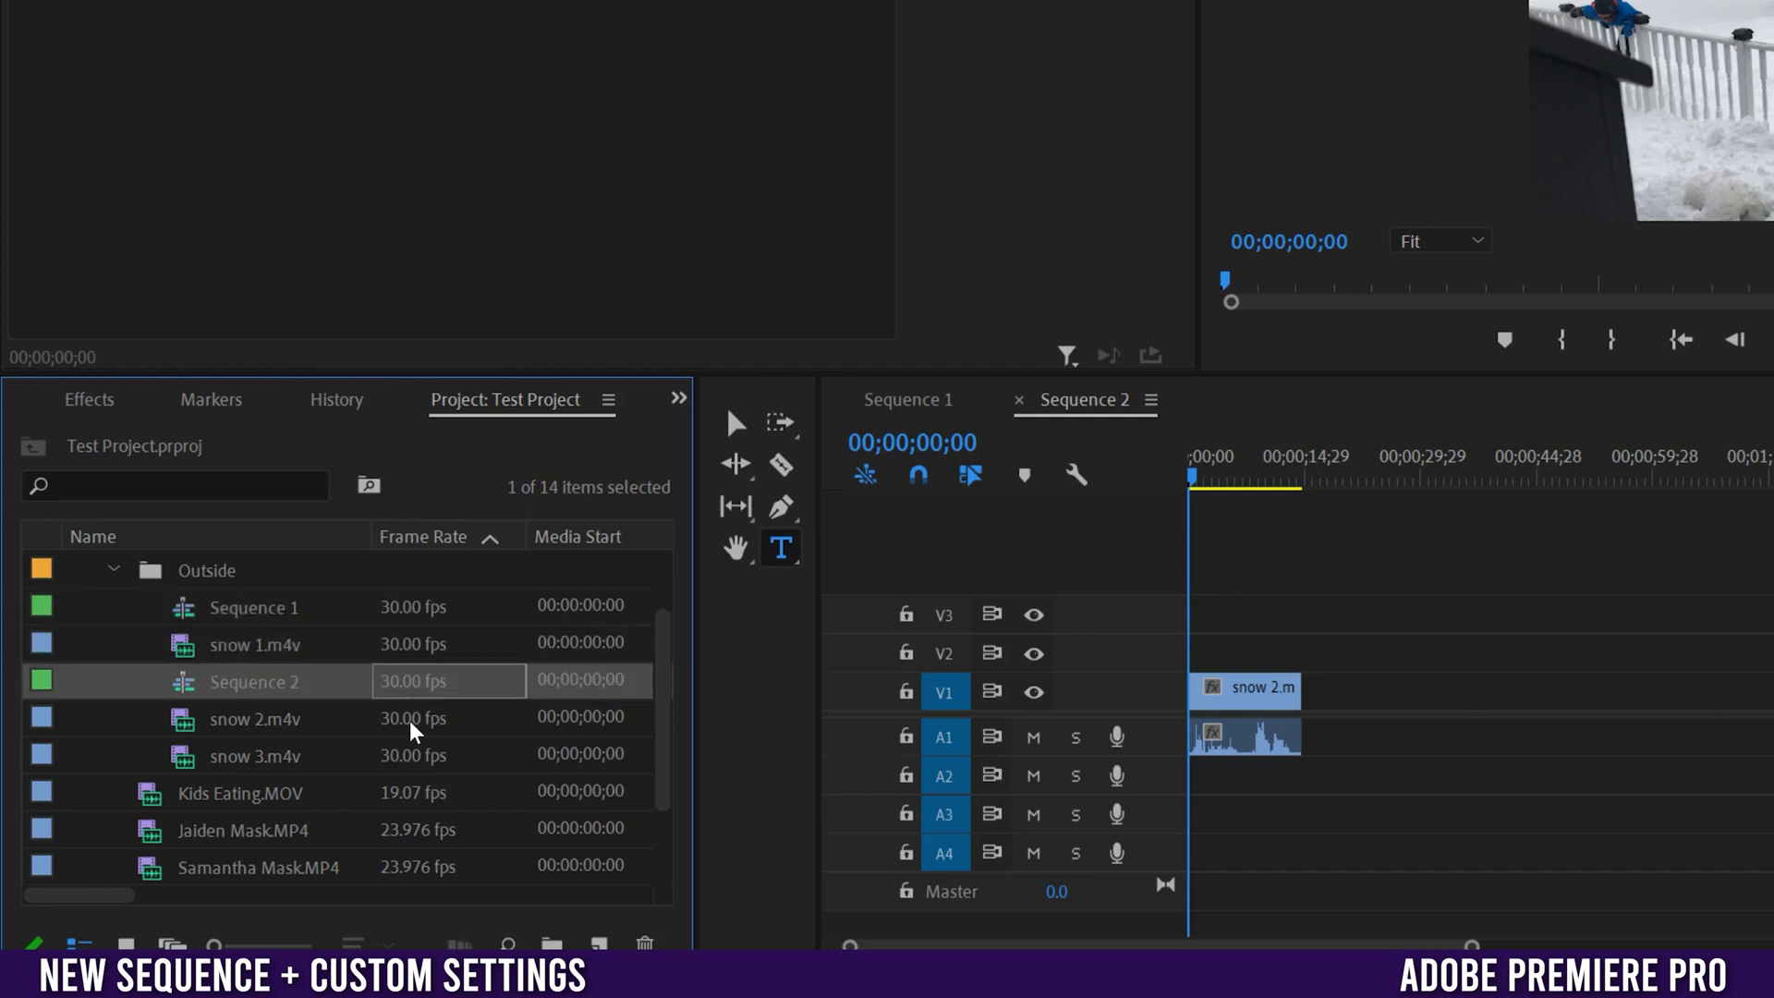
{"action": "left_click", "coordinate": [258, 617]}
{"action": "left_click", "coordinate": [417, 647]}
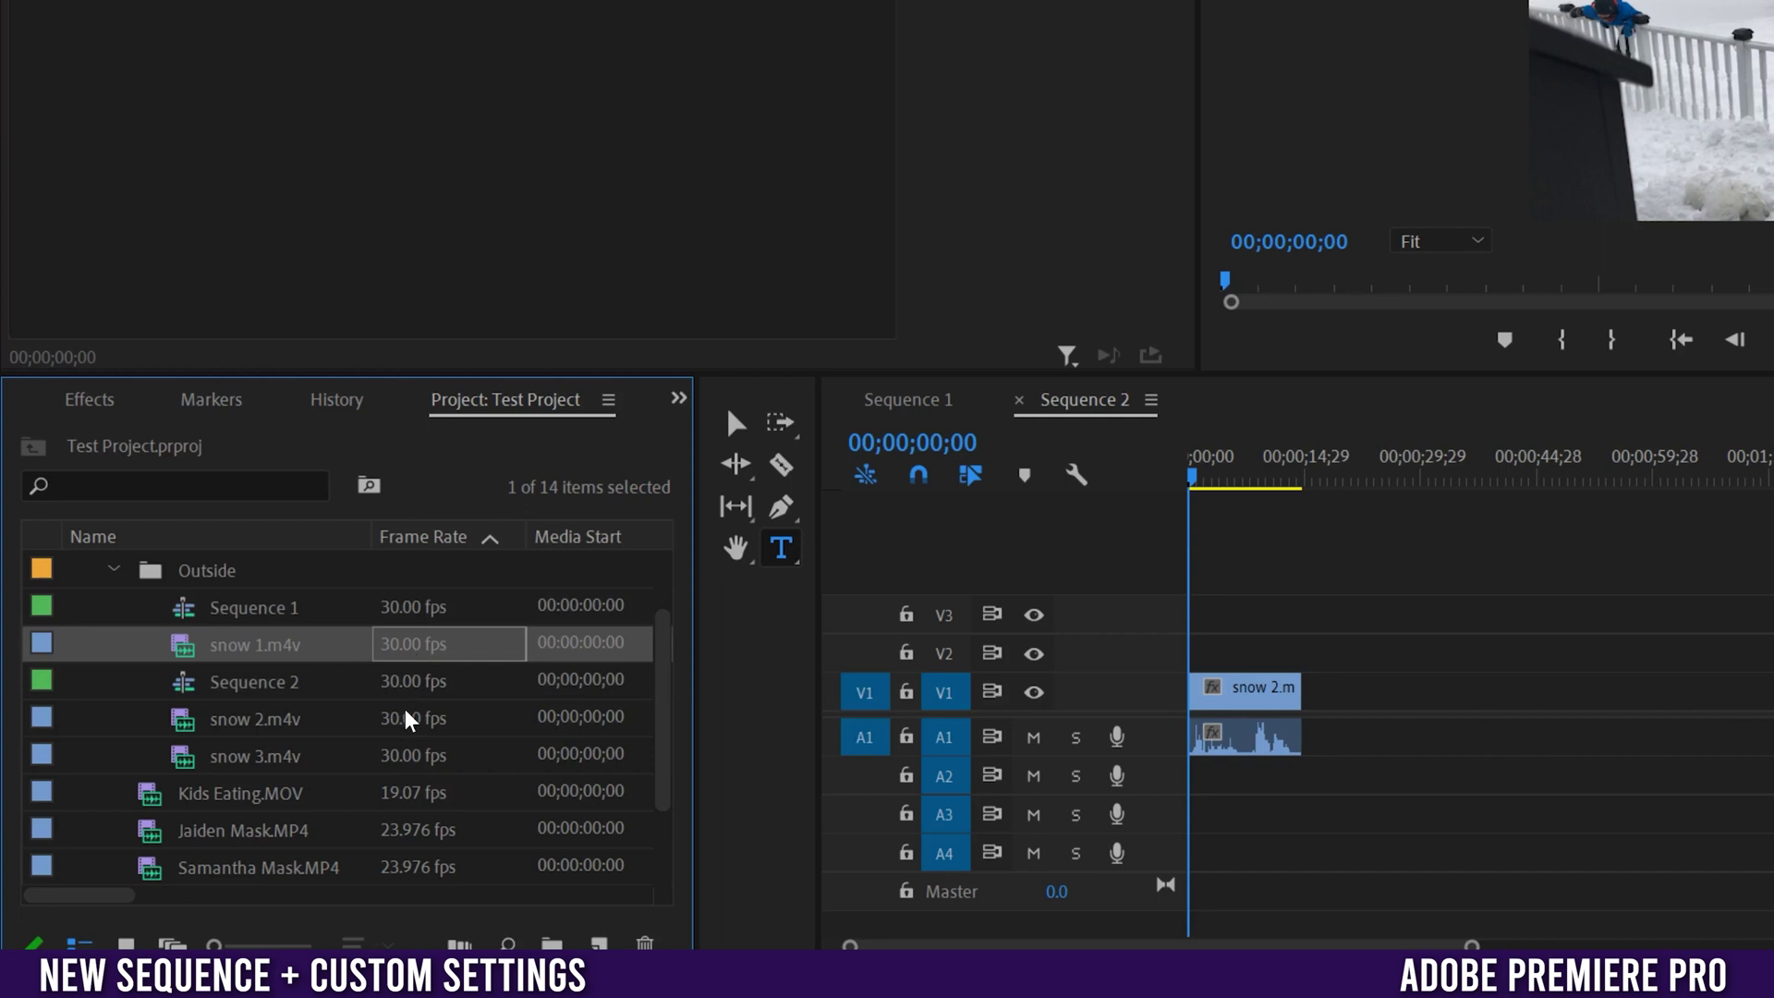
{"action": "left_click", "coordinate": [411, 719]}
{"action": "left_click", "coordinate": [430, 753]}
- Inspect Jaiden Mask, Samantha Mask, Samantha Sleeping and 02160014.MP4 further down the list
{"action": "scroll", "coordinate": [665, 680], "scroll_direction": "down", "scroll_amount": 3}
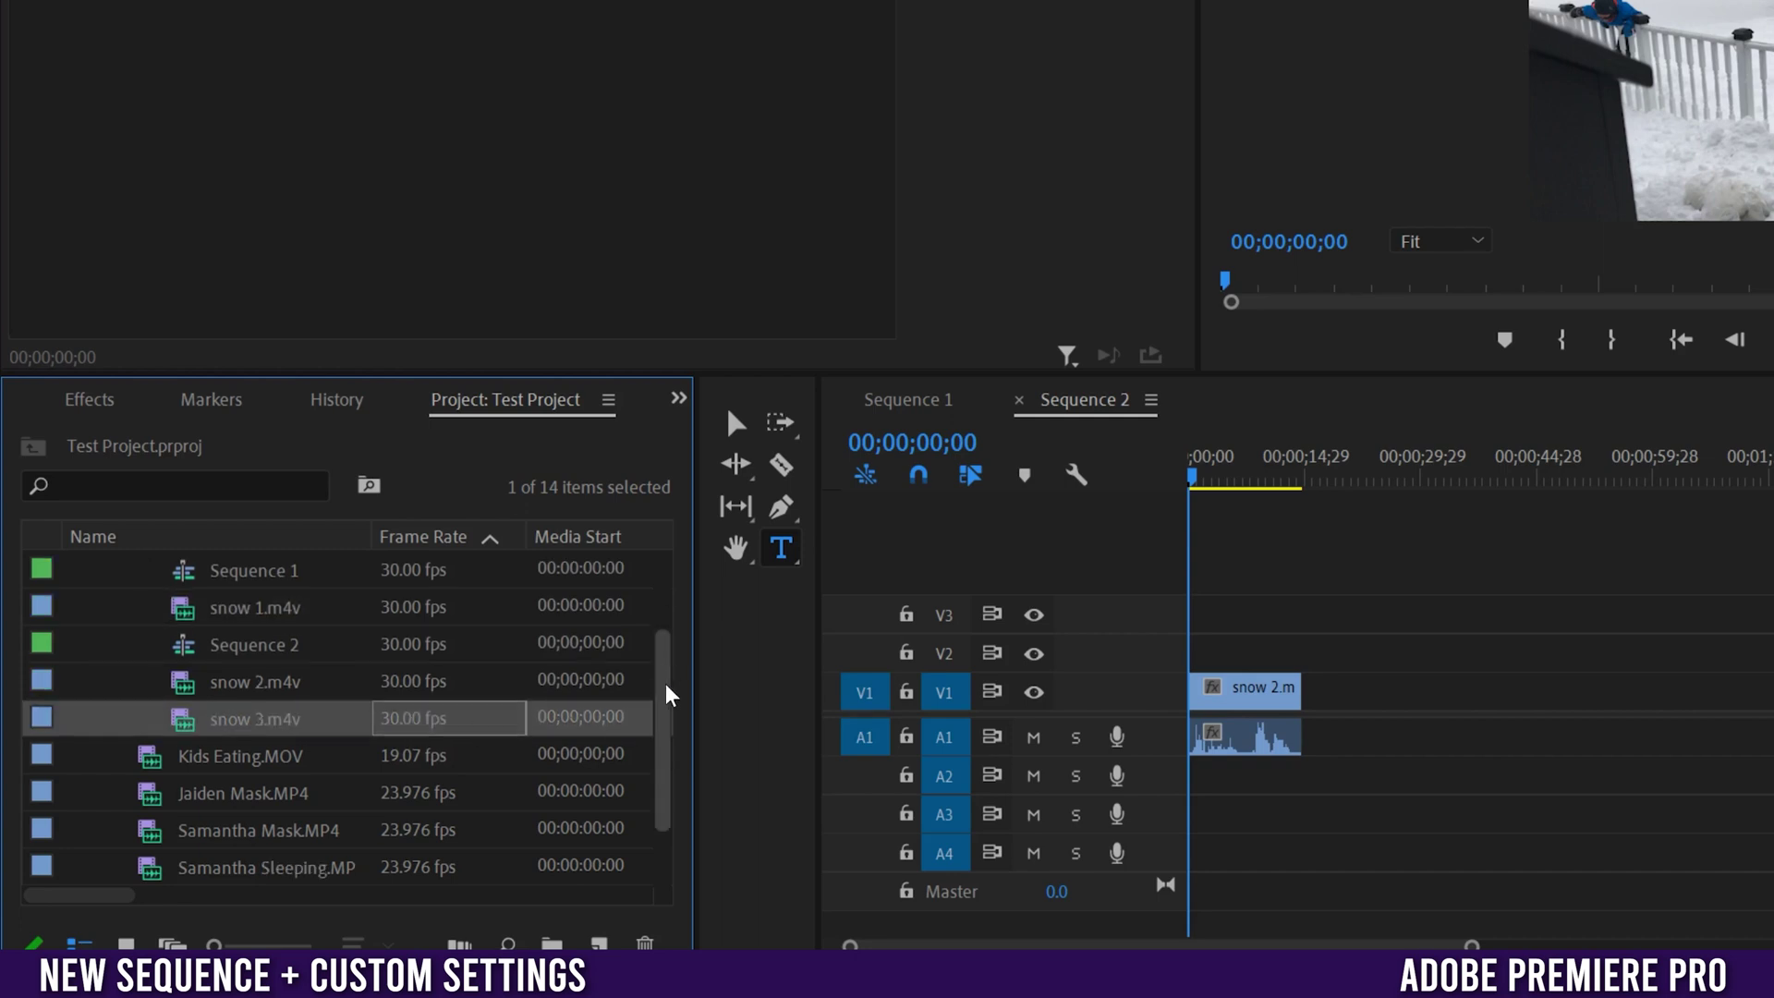
{"action": "left_click", "coordinate": [404, 724]}
{"action": "left_click", "coordinate": [430, 765]}
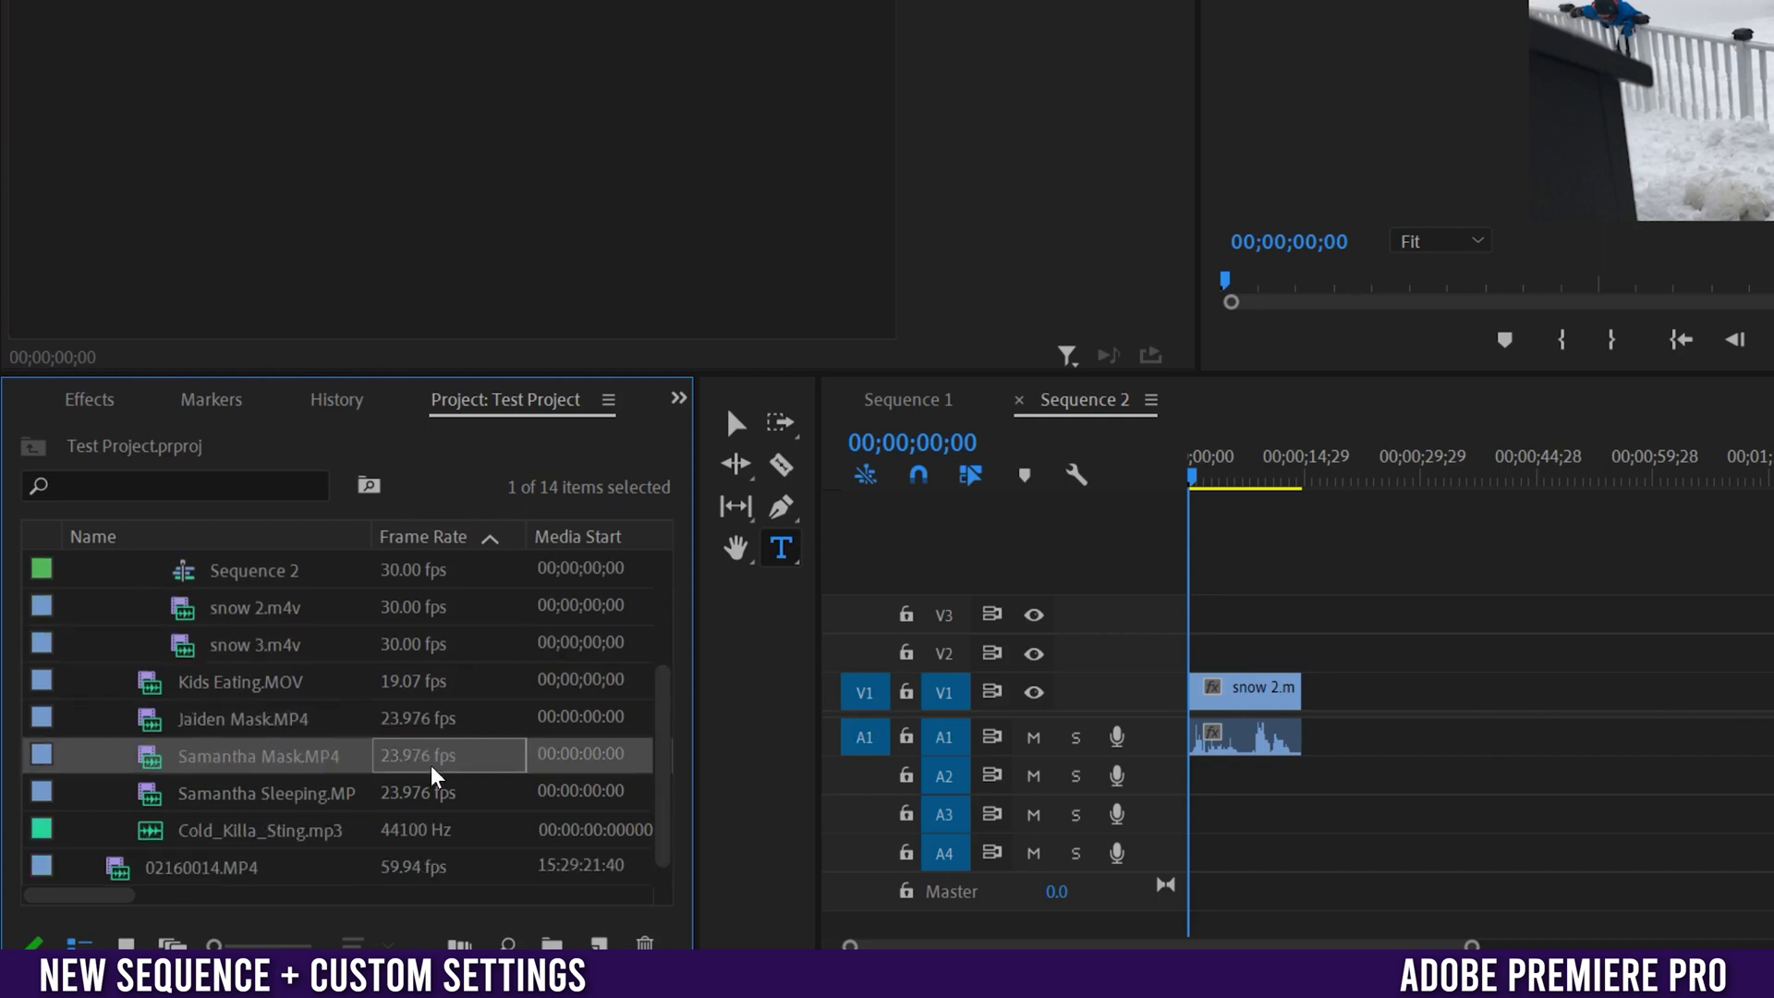
{"action": "left_click", "coordinate": [416, 796]}
{"action": "left_click", "coordinate": [431, 870]}
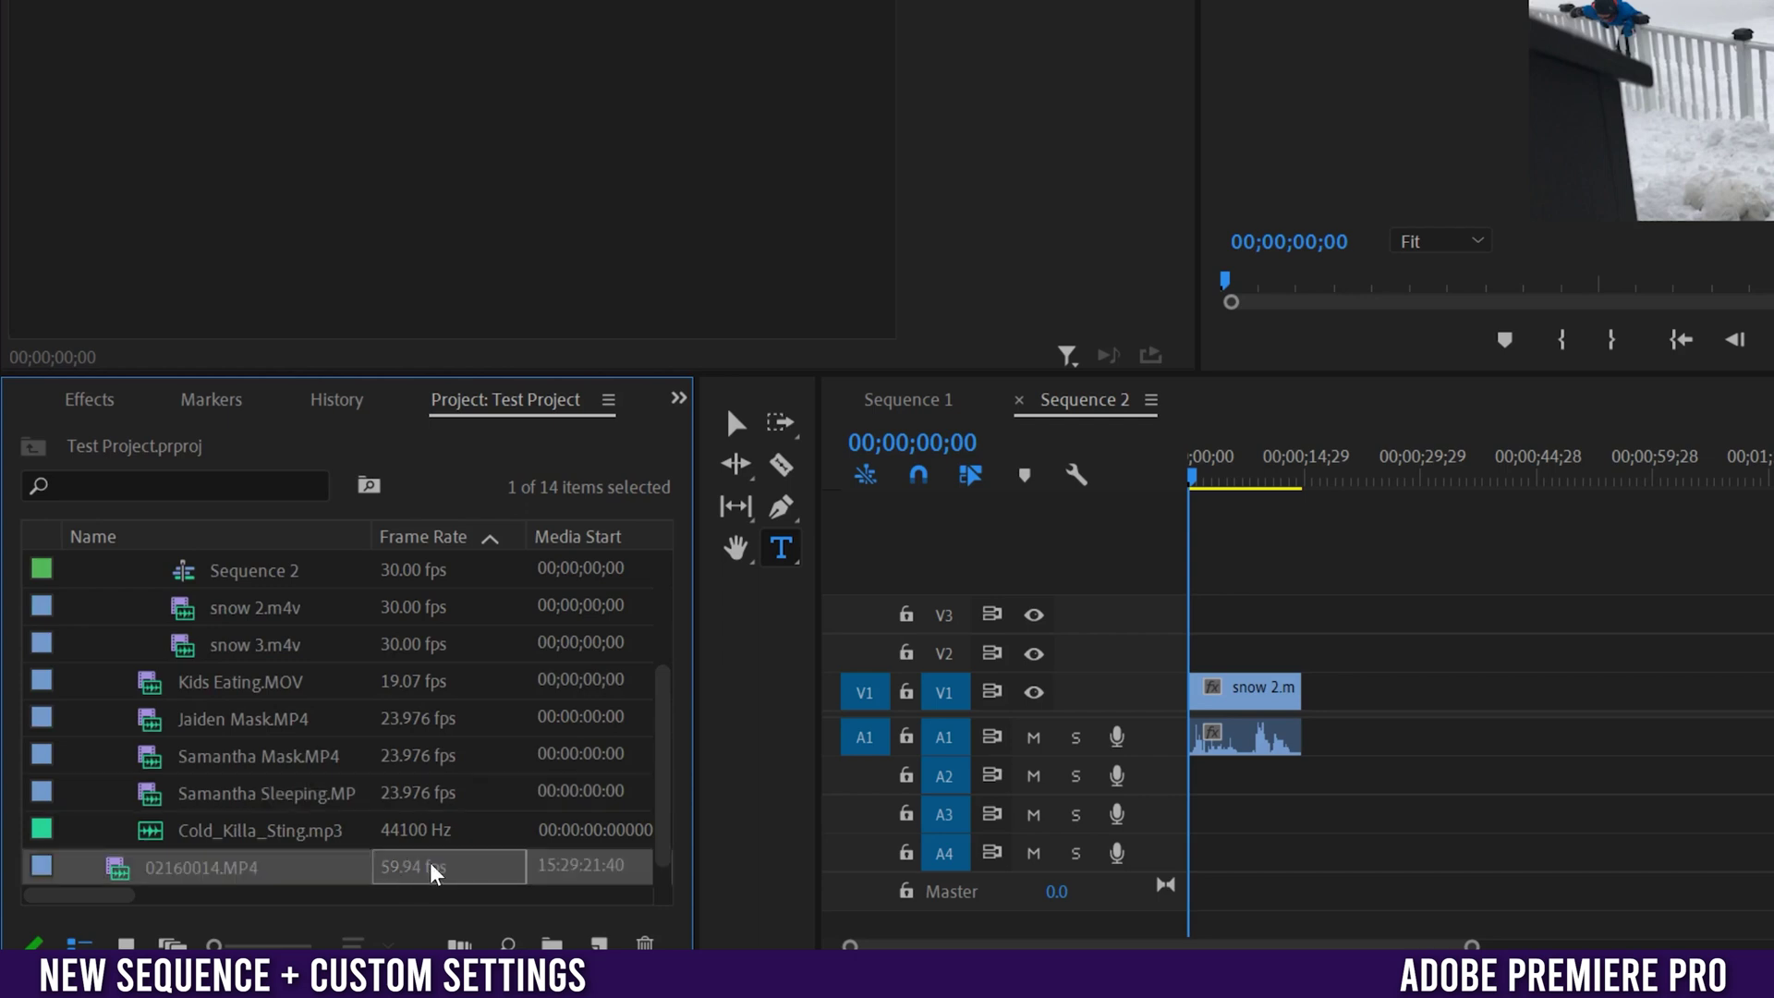
{"action": "scroll", "coordinate": [658, 785], "scroll_direction": "up", "scroll_amount": 1}
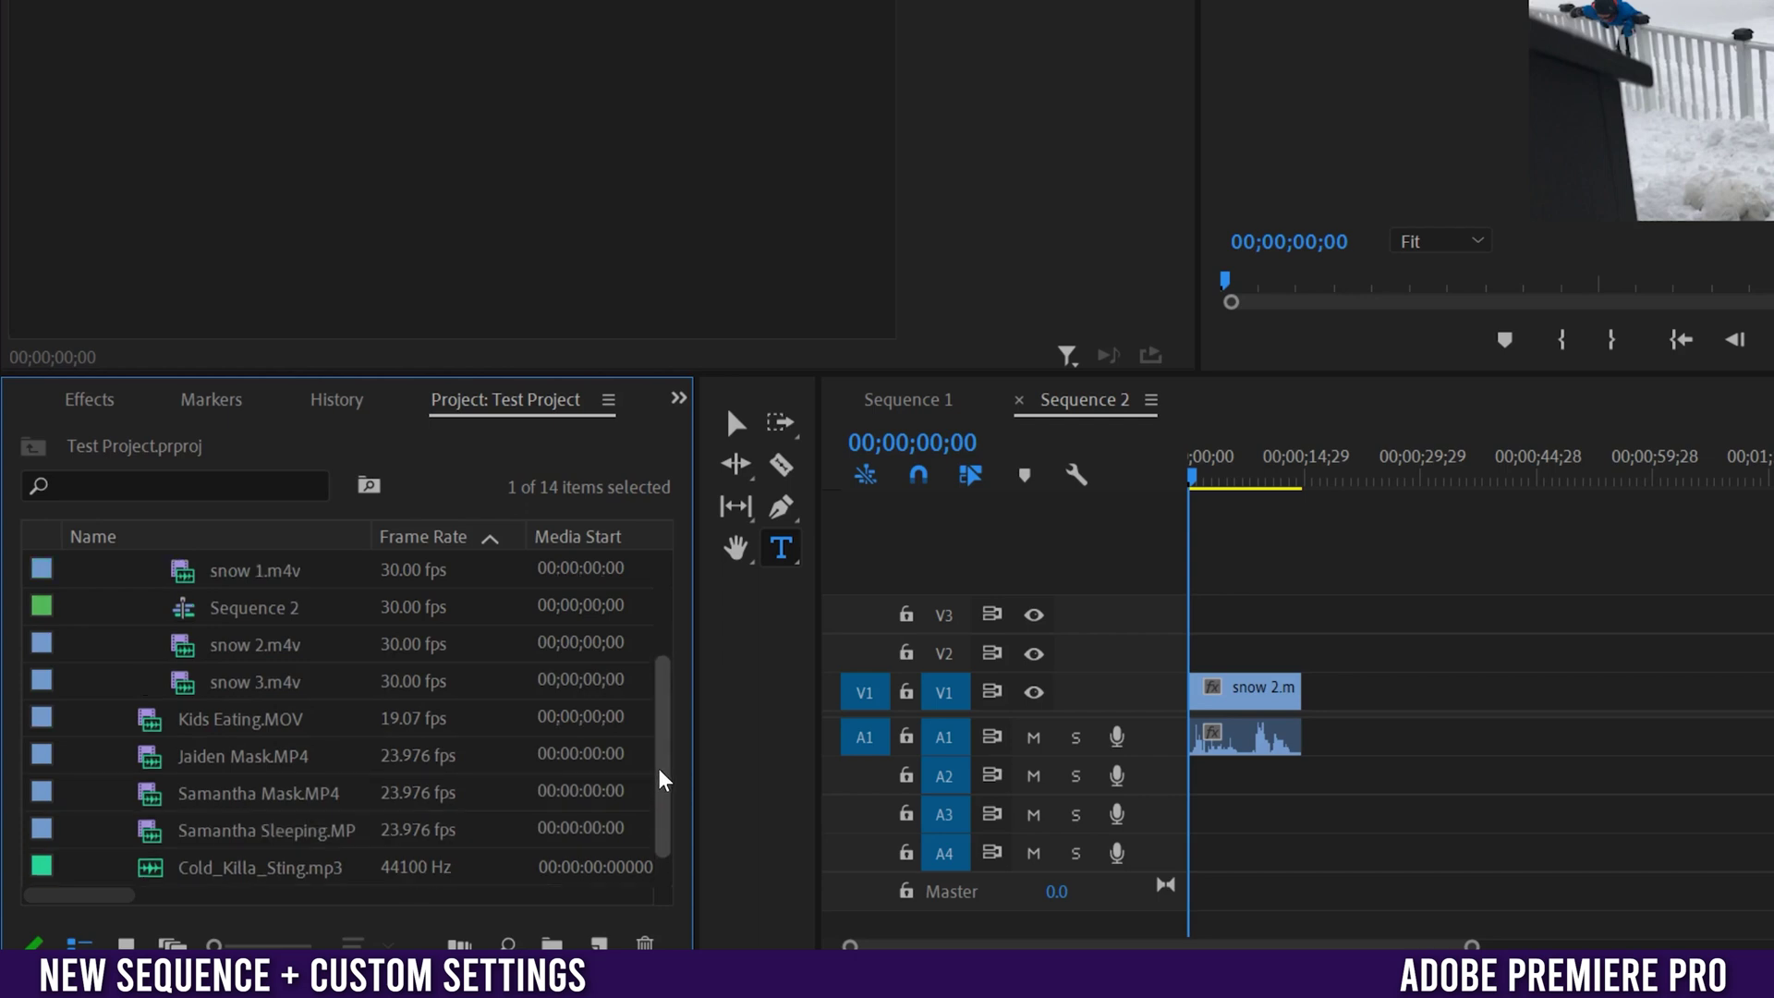
{"action": "scroll", "coordinate": [661, 788], "scroll_direction": "down", "scroll_amount": 1}
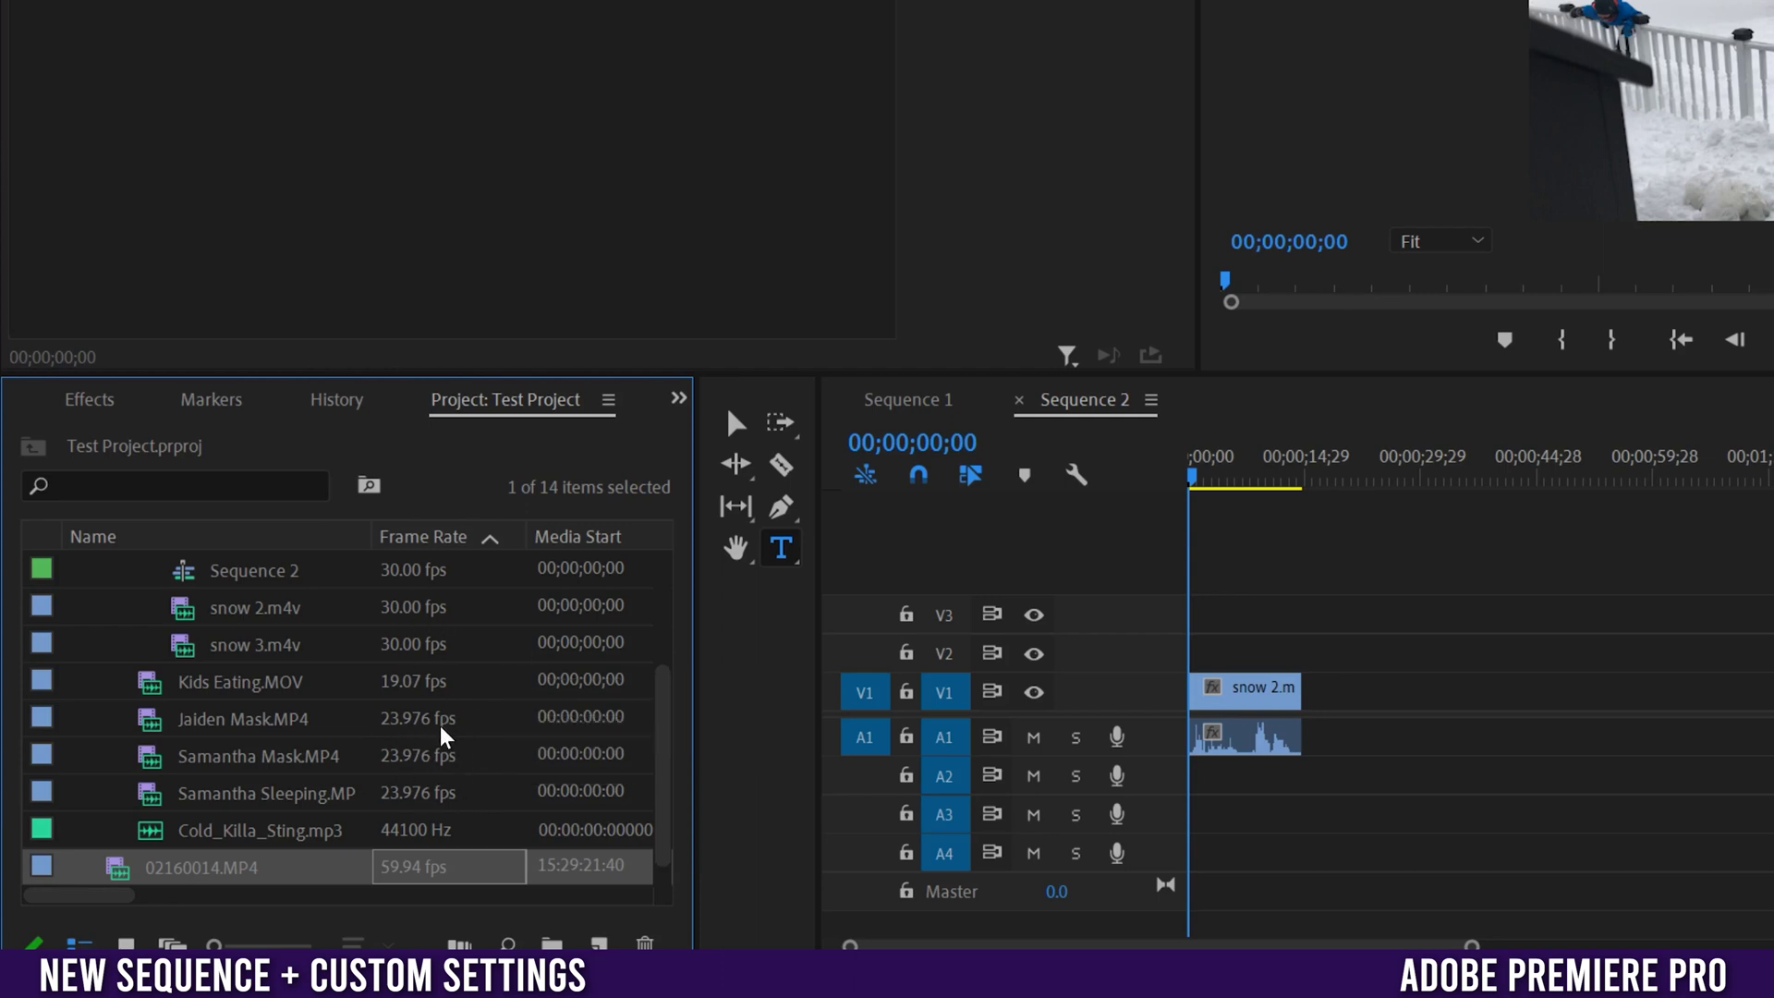
{"action": "left_click", "coordinate": [294, 734]}
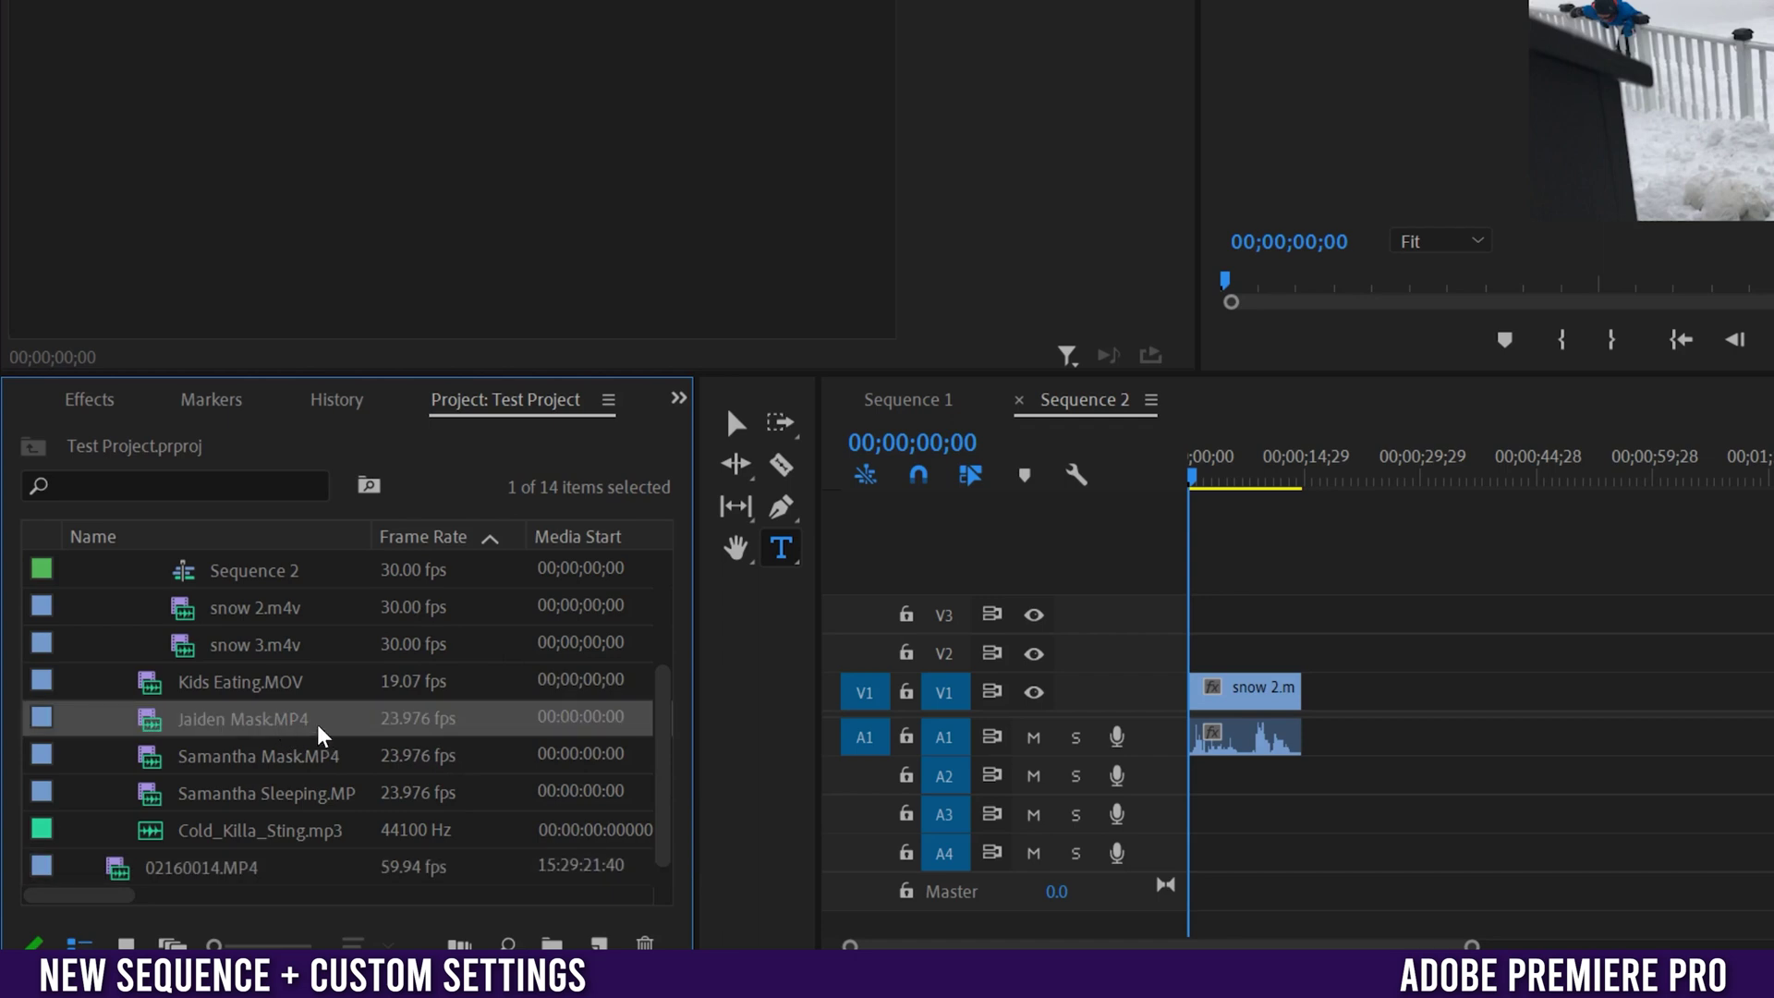
- Create a sequence from Jaiden Mask.MP4, then close the Sequence 2 and Sequence 1 timeline tabs
{"action": "right_click", "coordinate": [318, 729]}
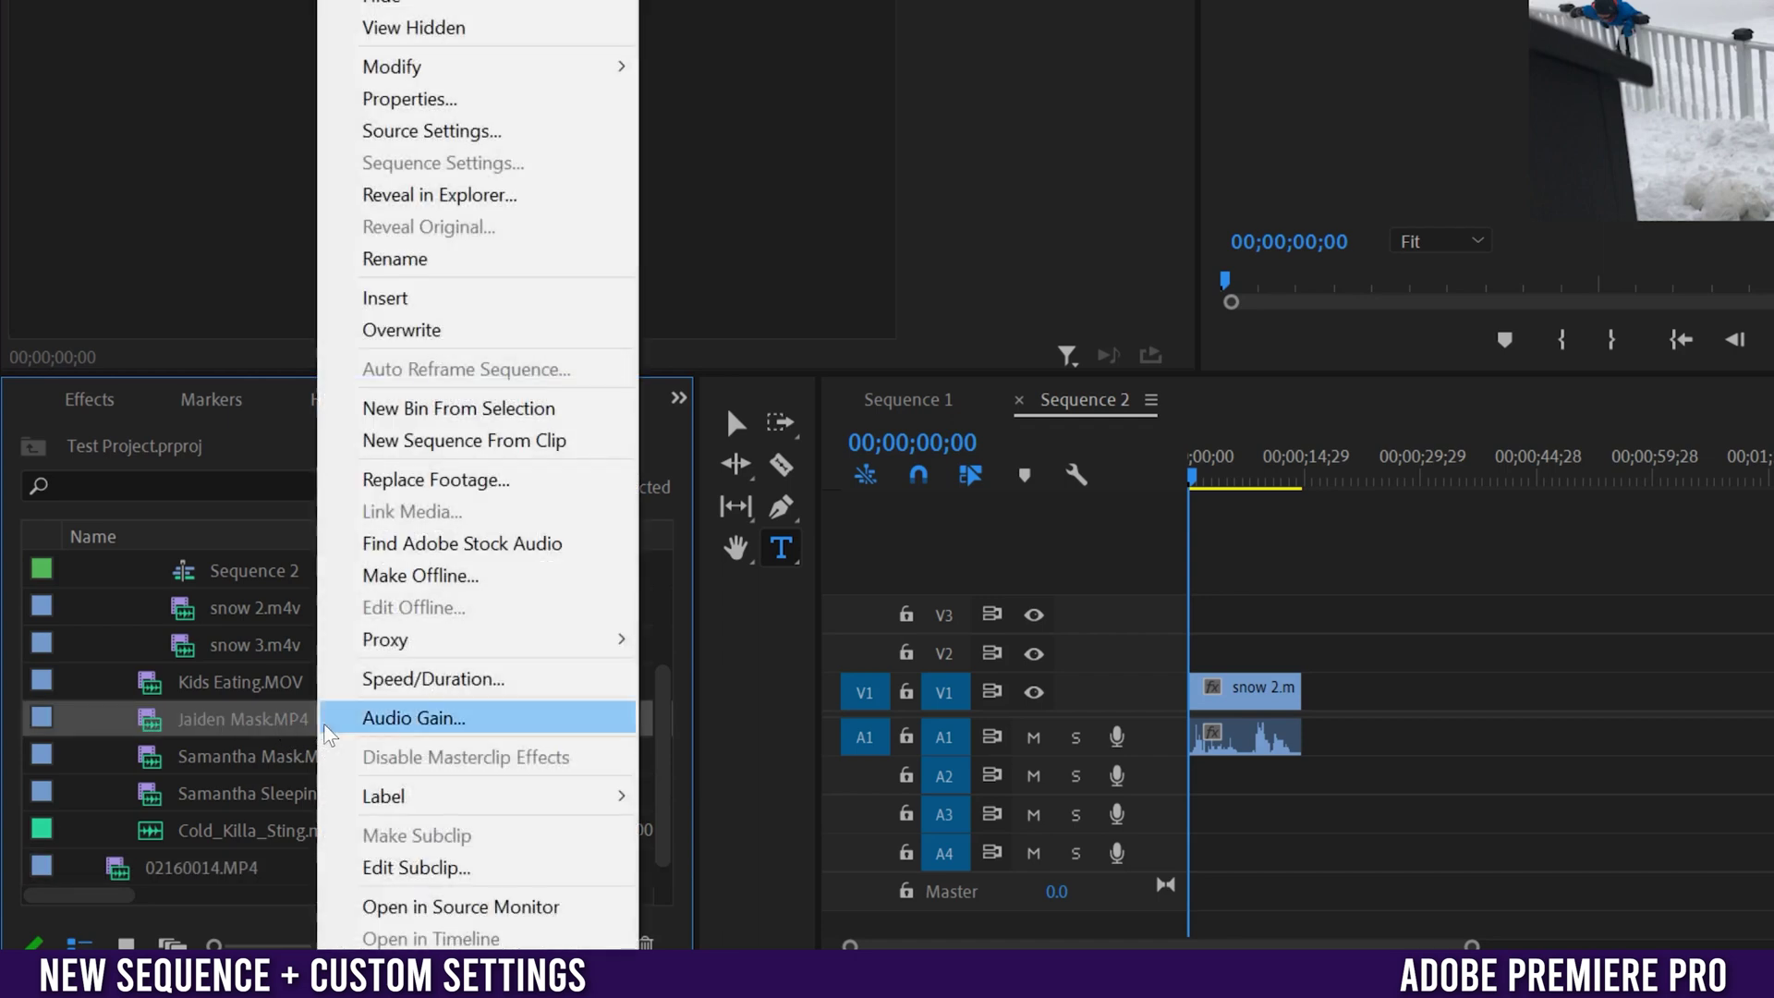
{"action": "left_click", "coordinate": [504, 441]}
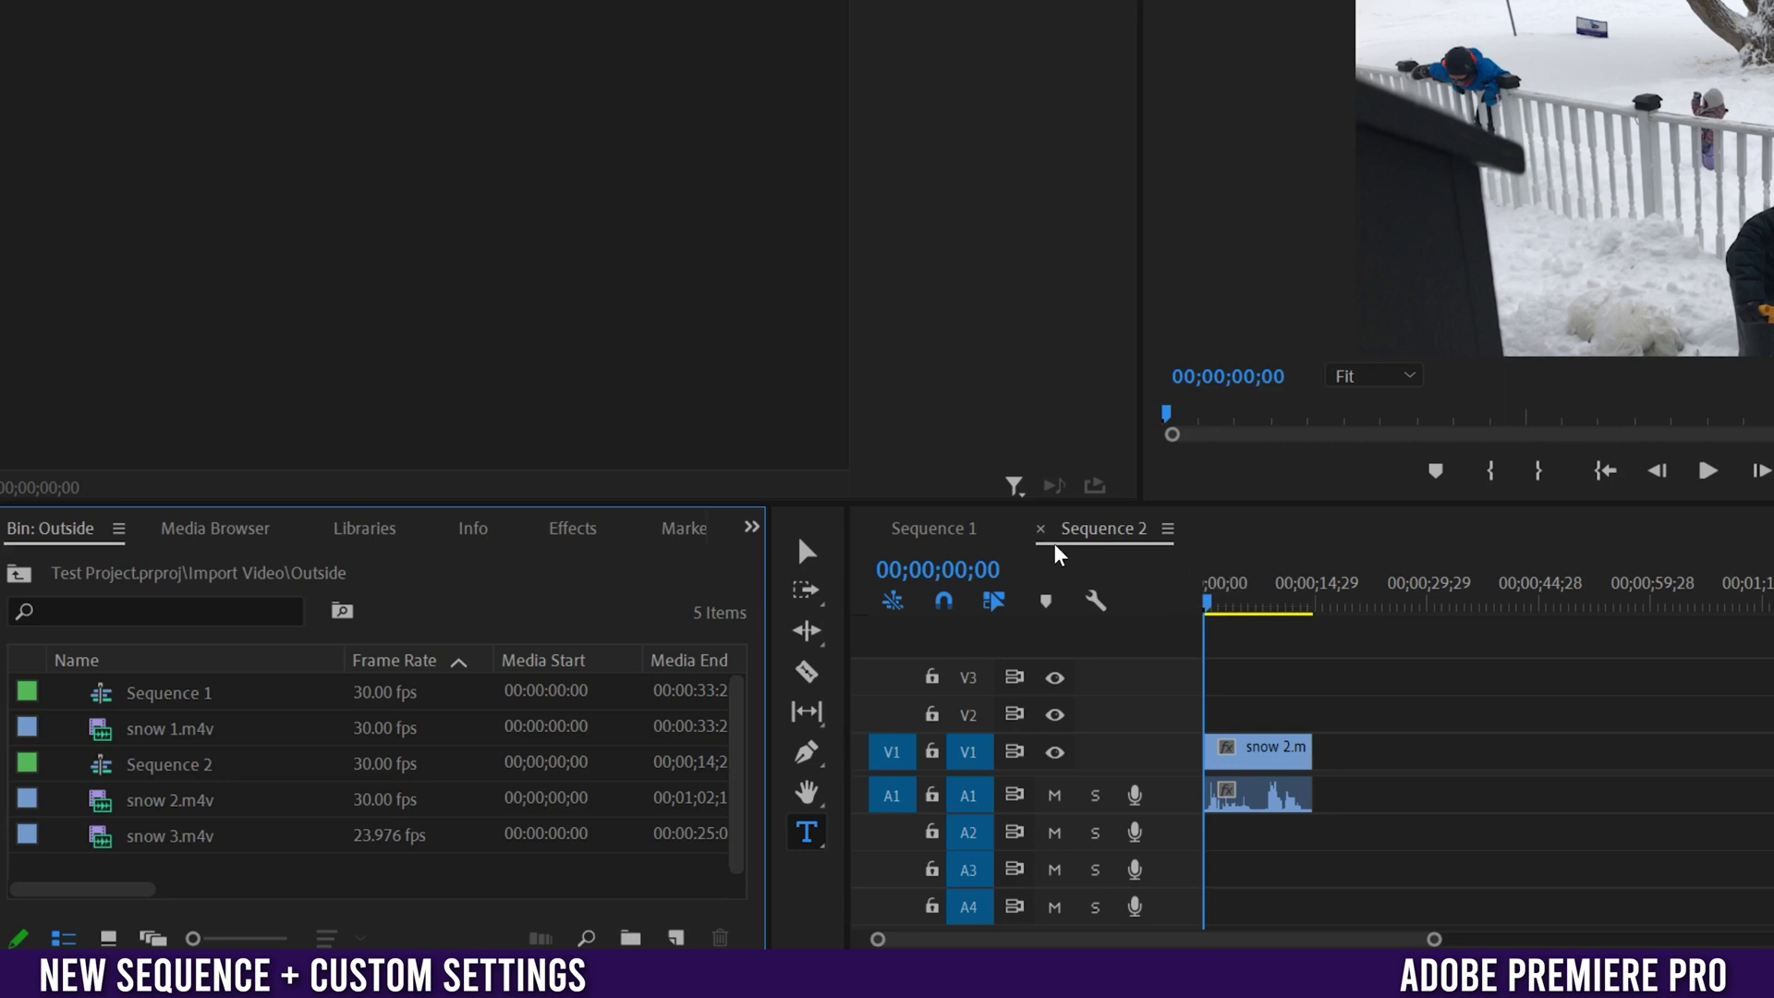
{"action": "left_click", "coordinate": [1041, 541]}
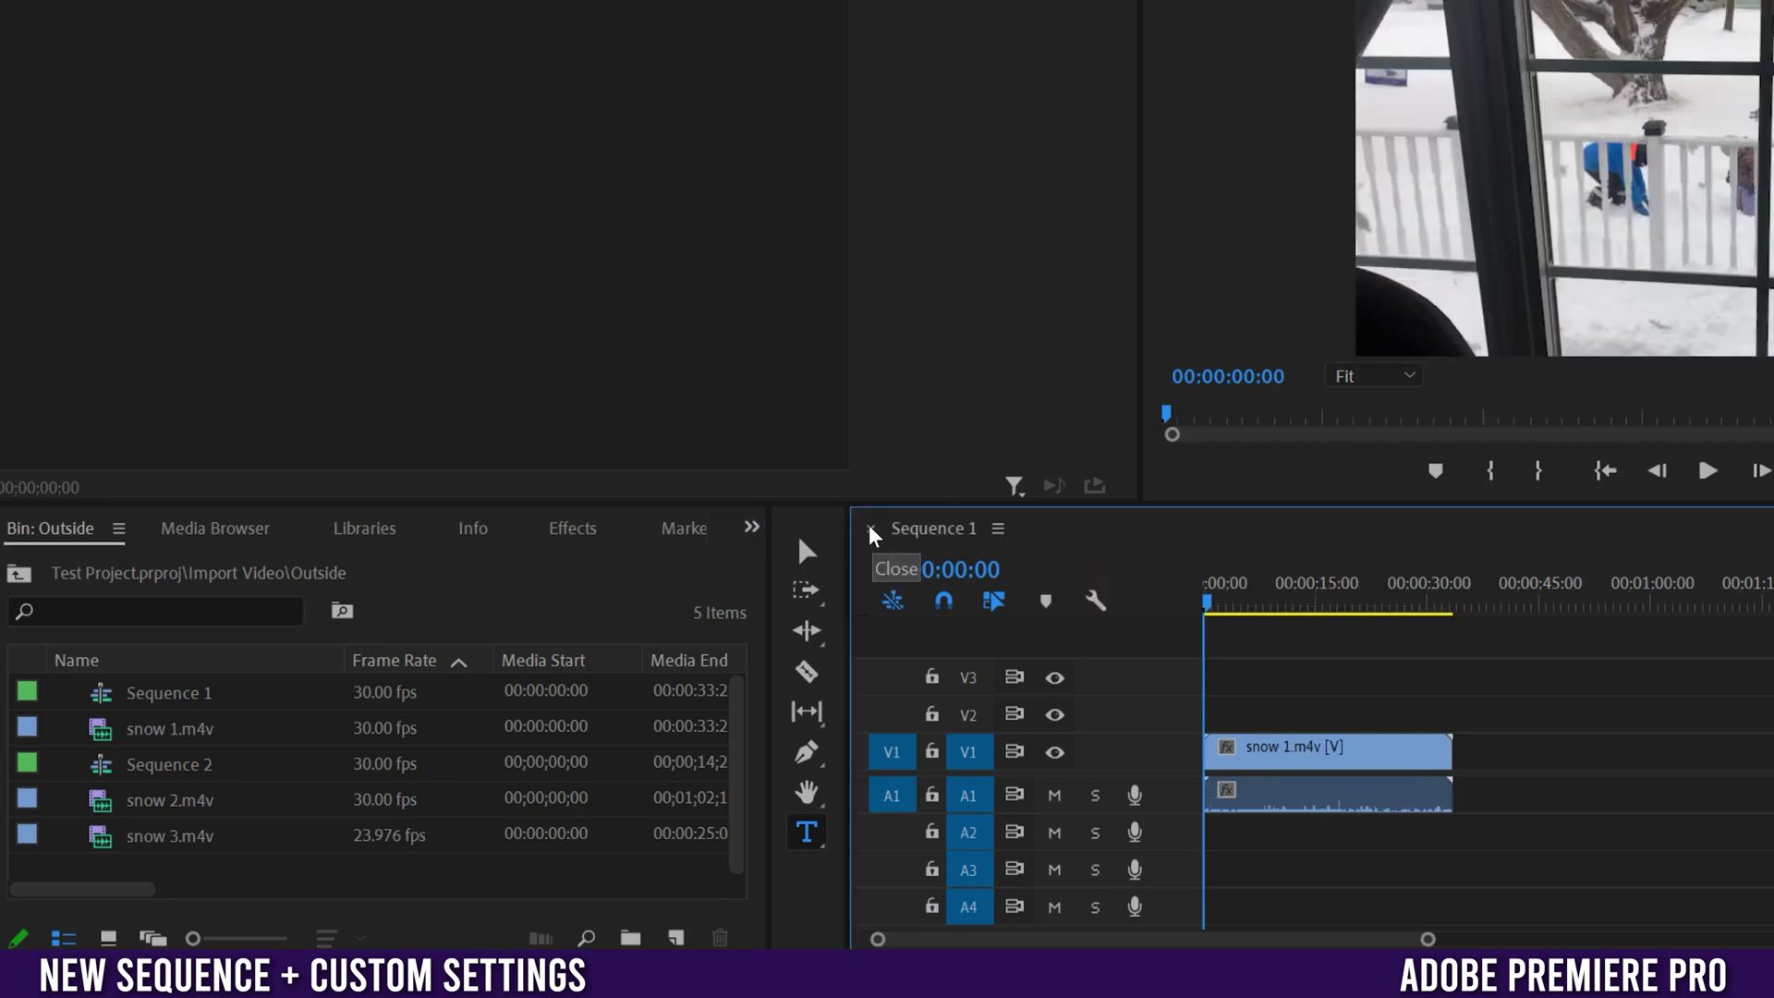
{"action": "left_click", "coordinate": [870, 530]}
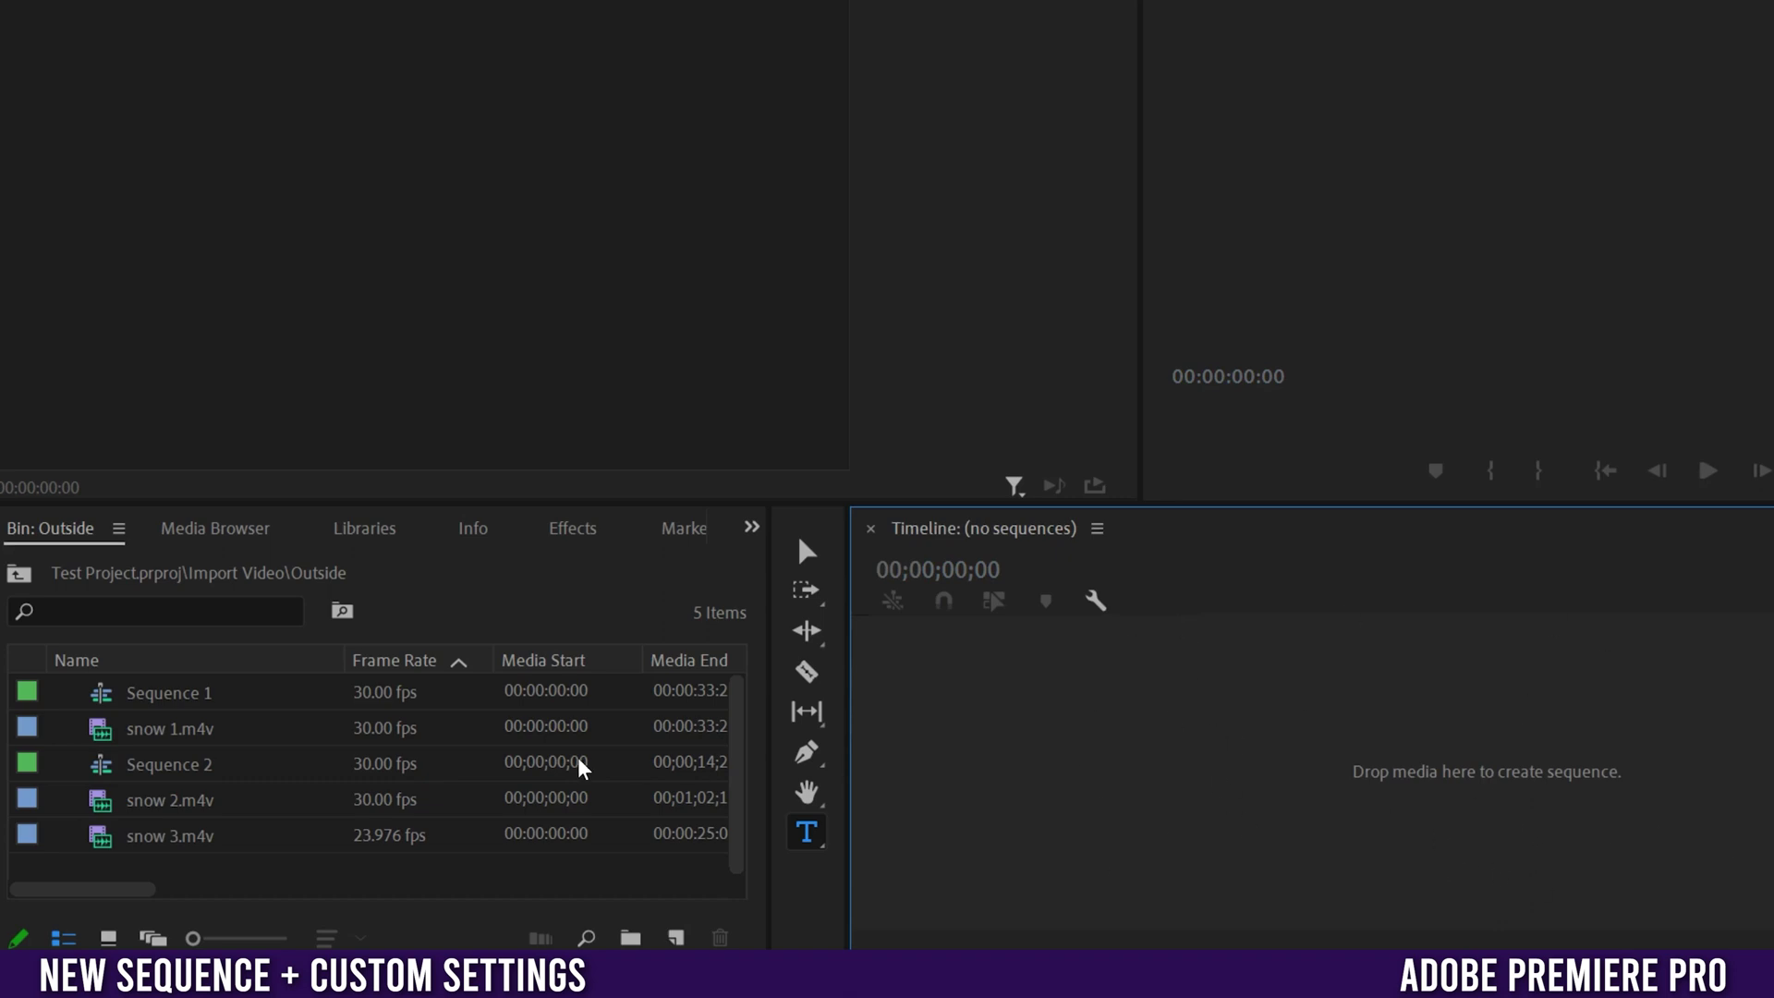
- Double-click Sequence 1 and Sequence 2 in the Outside bin to reopen both timelines
{"action": "left_click", "coordinate": [153, 765]}
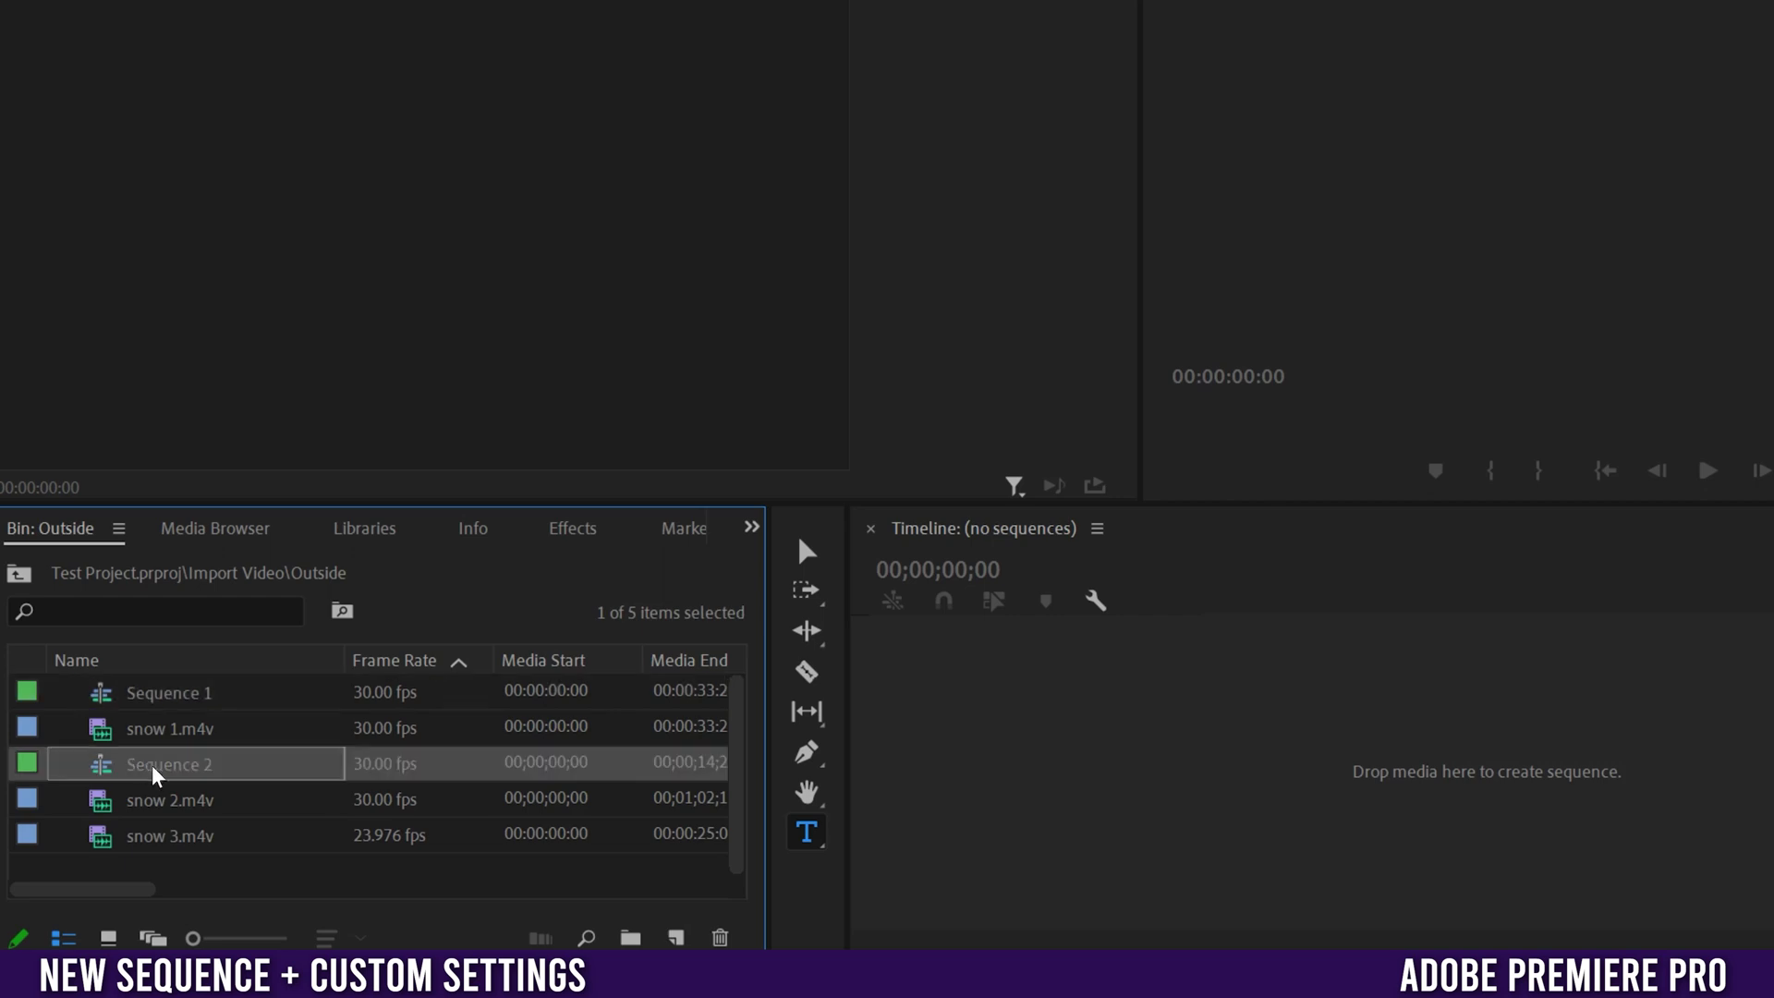
{"action": "double_click", "coordinate": [101, 702]}
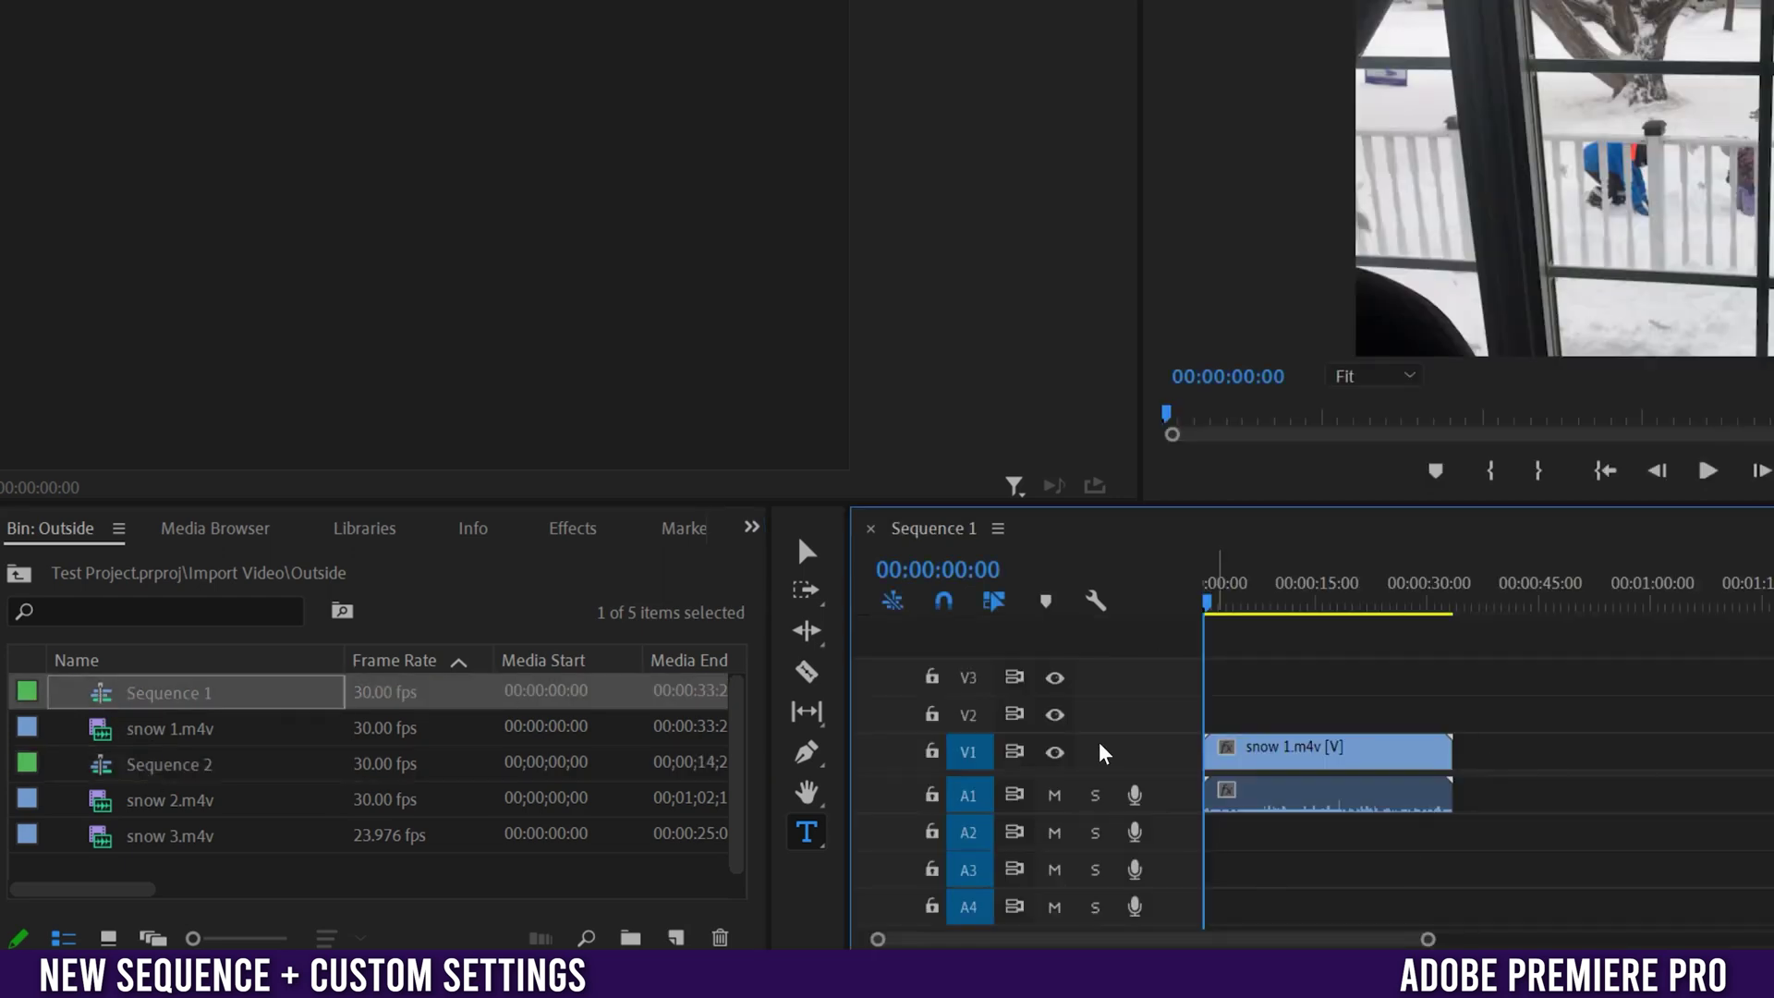
{"action": "double_click", "coordinate": [102, 769]}
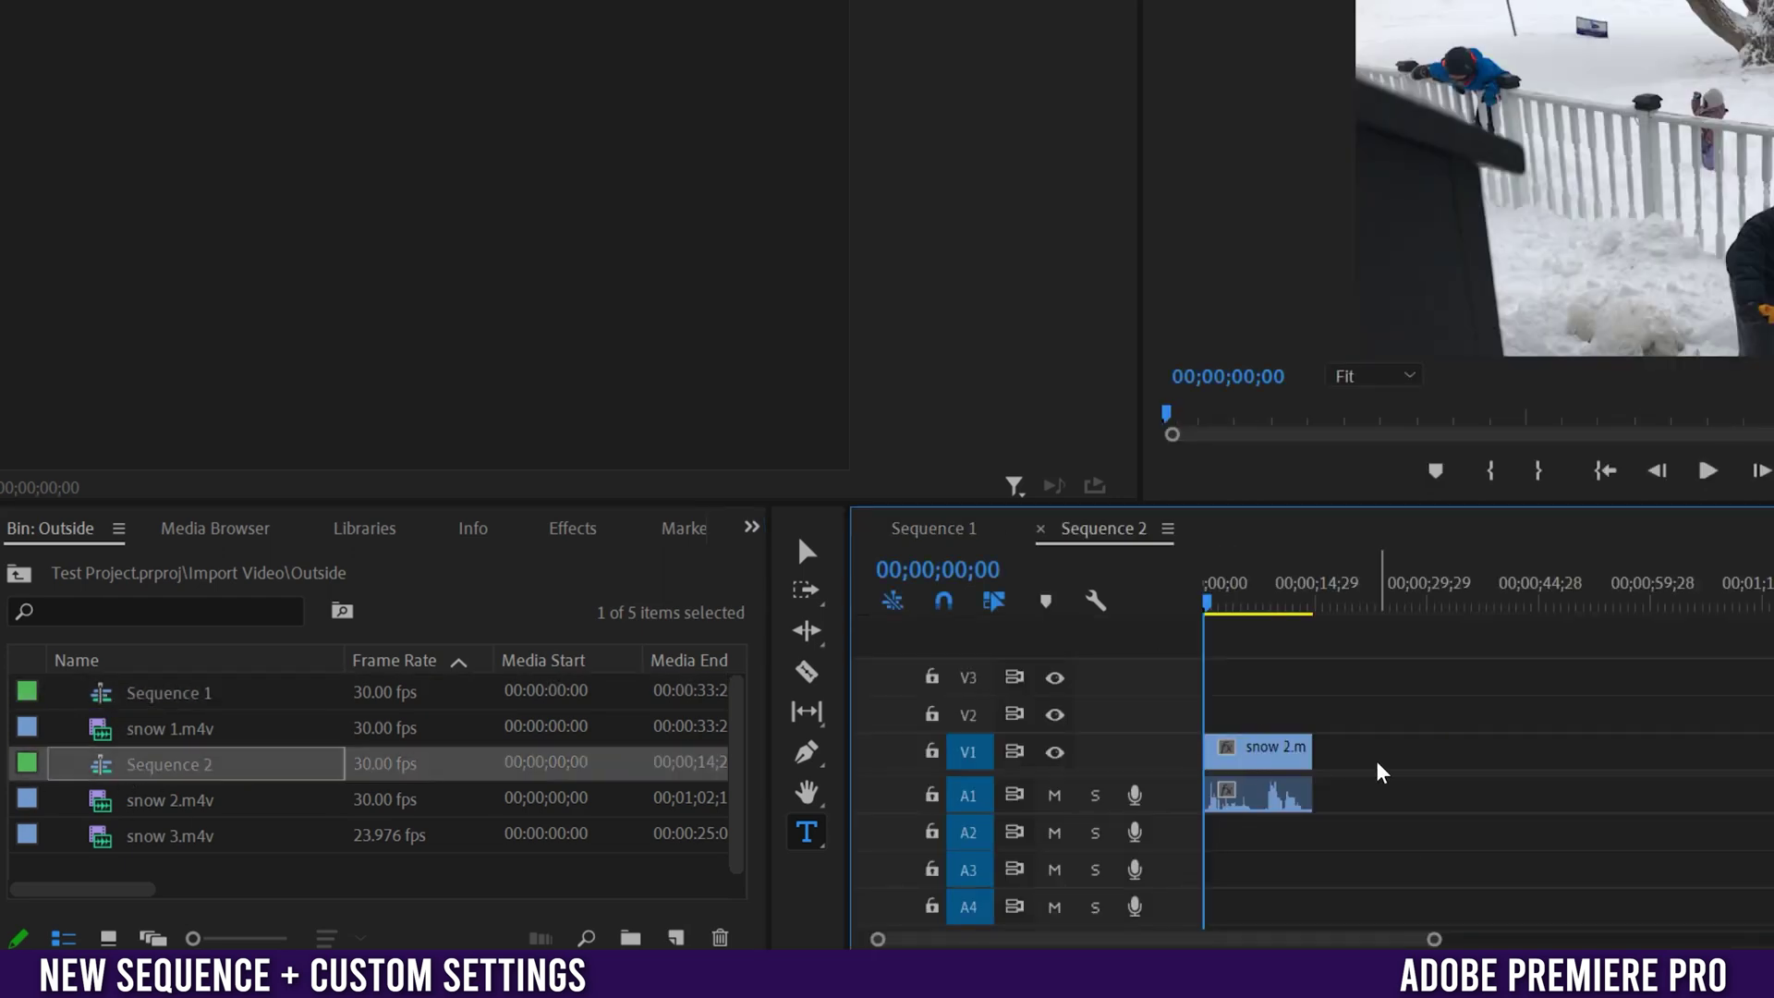
{"action": "left_click", "coordinate": [150, 702]}
{"action": "left_click", "coordinate": [175, 774]}
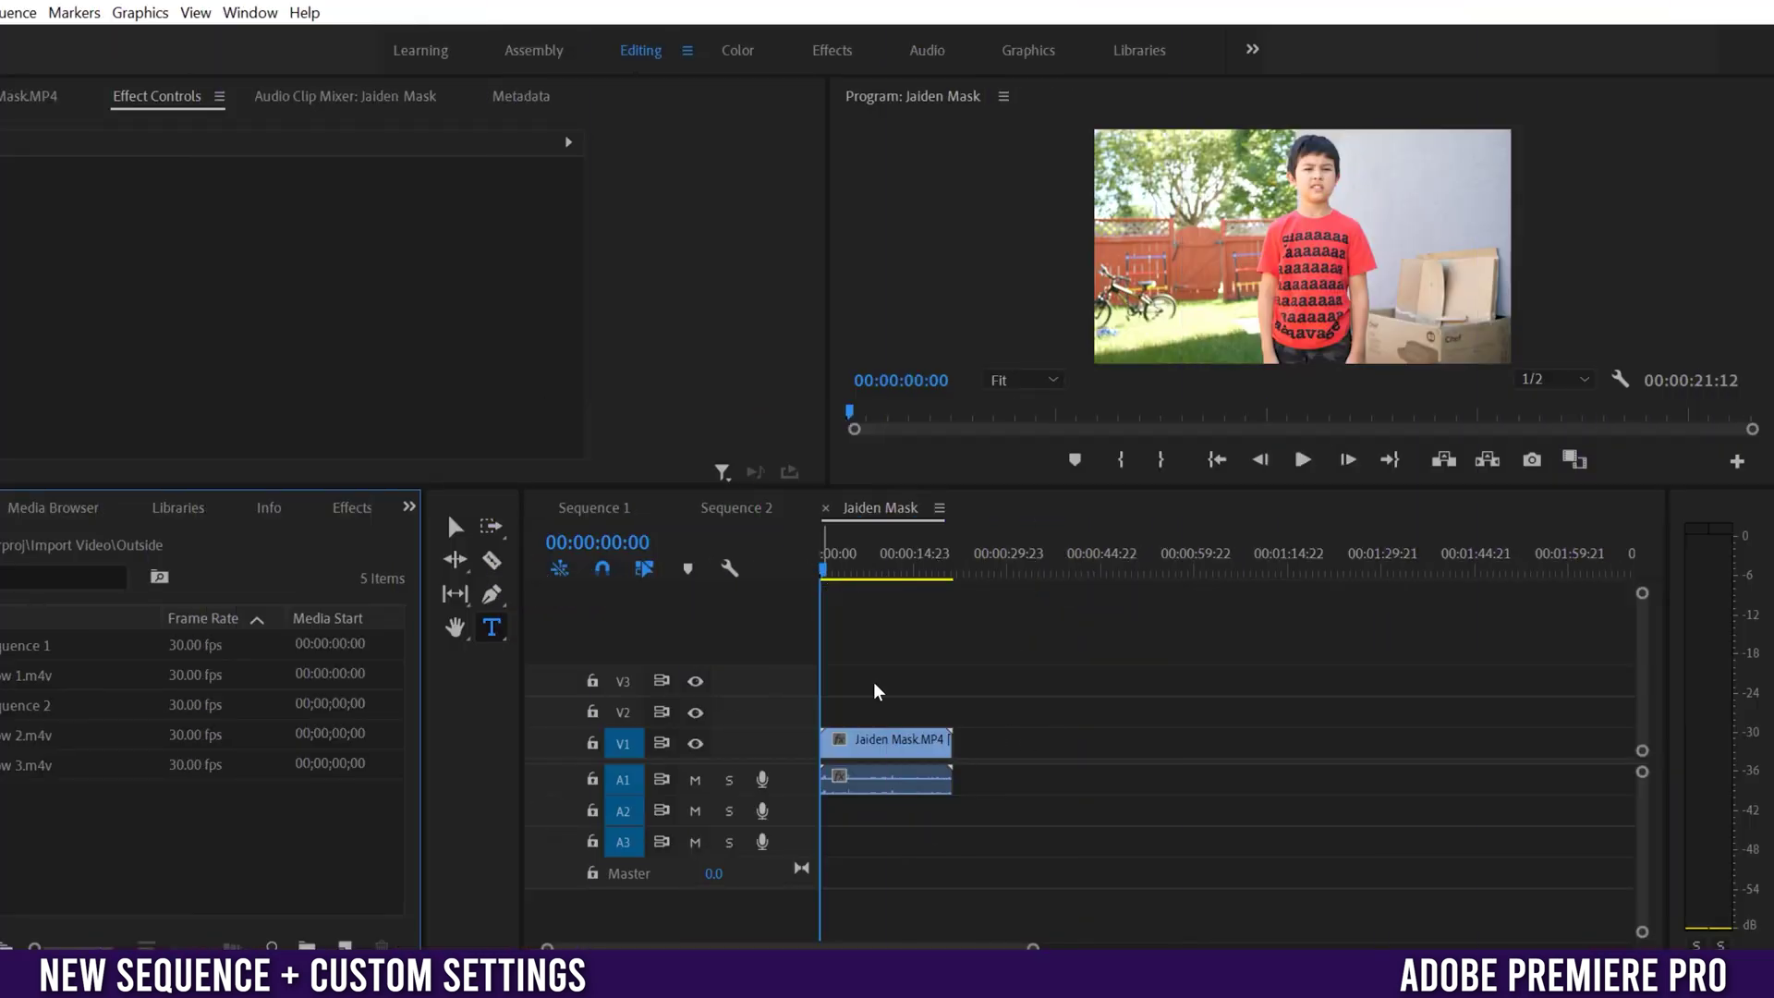
- Make the Jaiden Mask timeline active and open the Sequence menu
{"action": "left_click", "coordinate": [1024, 695]}
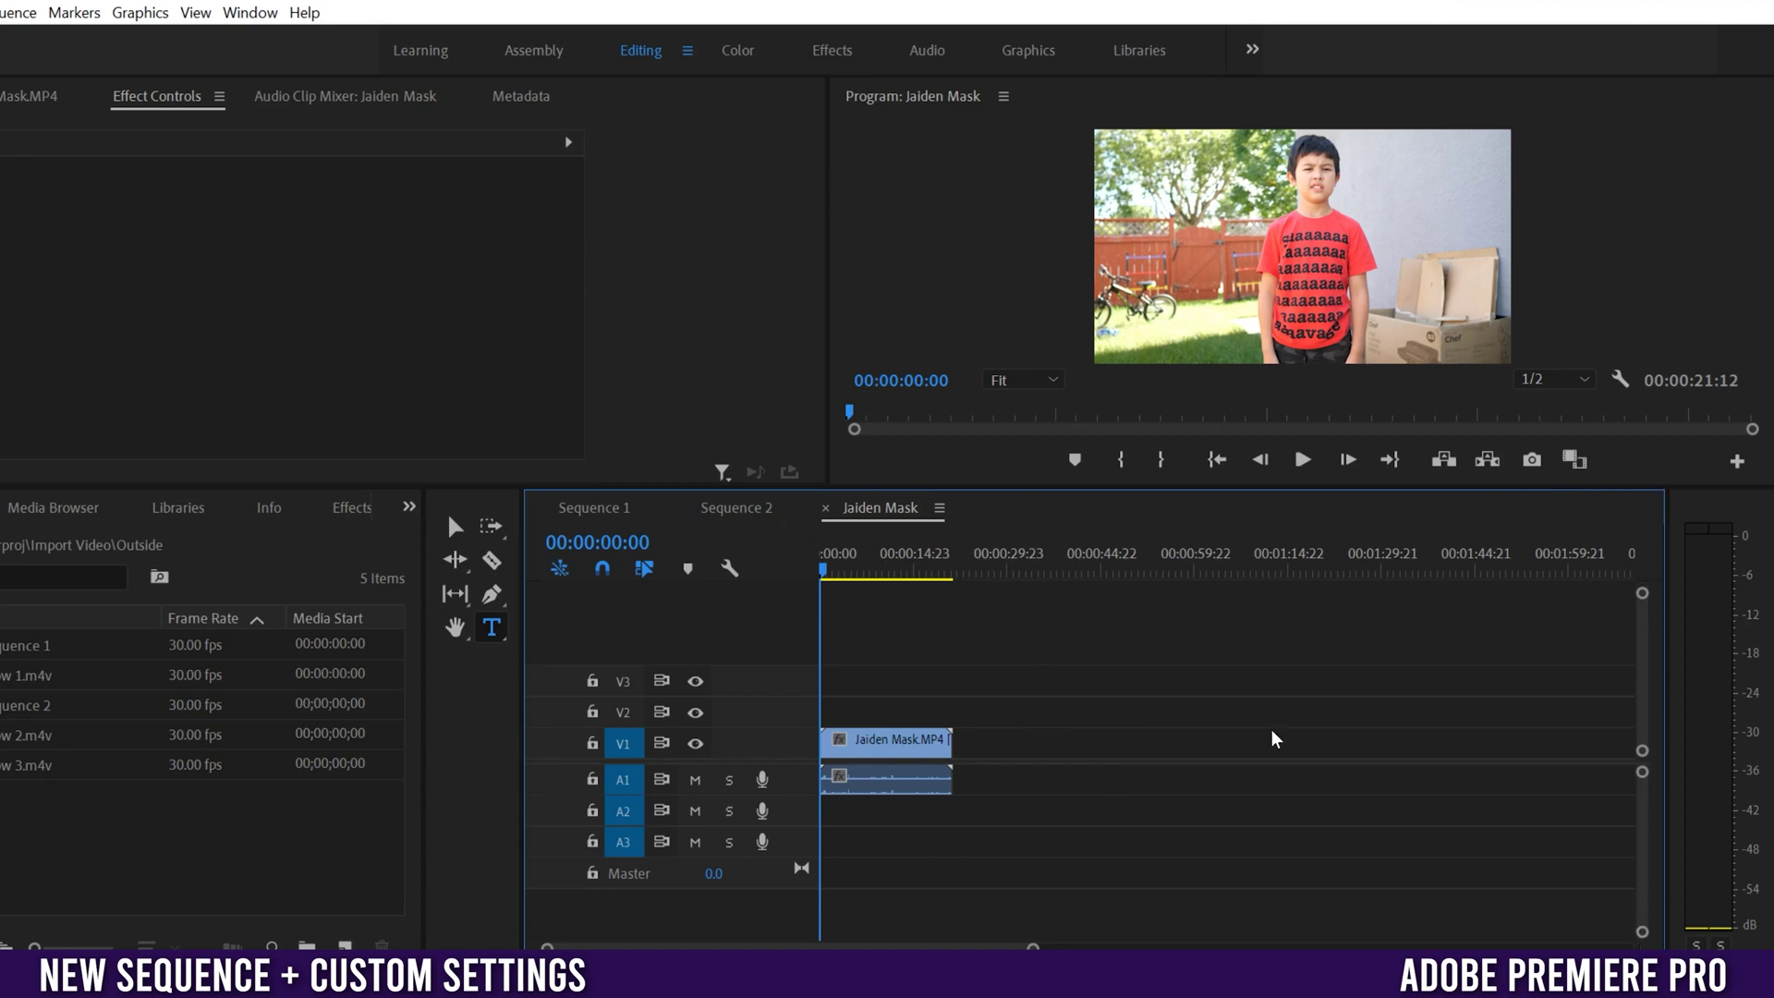
{"action": "left_click", "coordinate": [139, 35]}
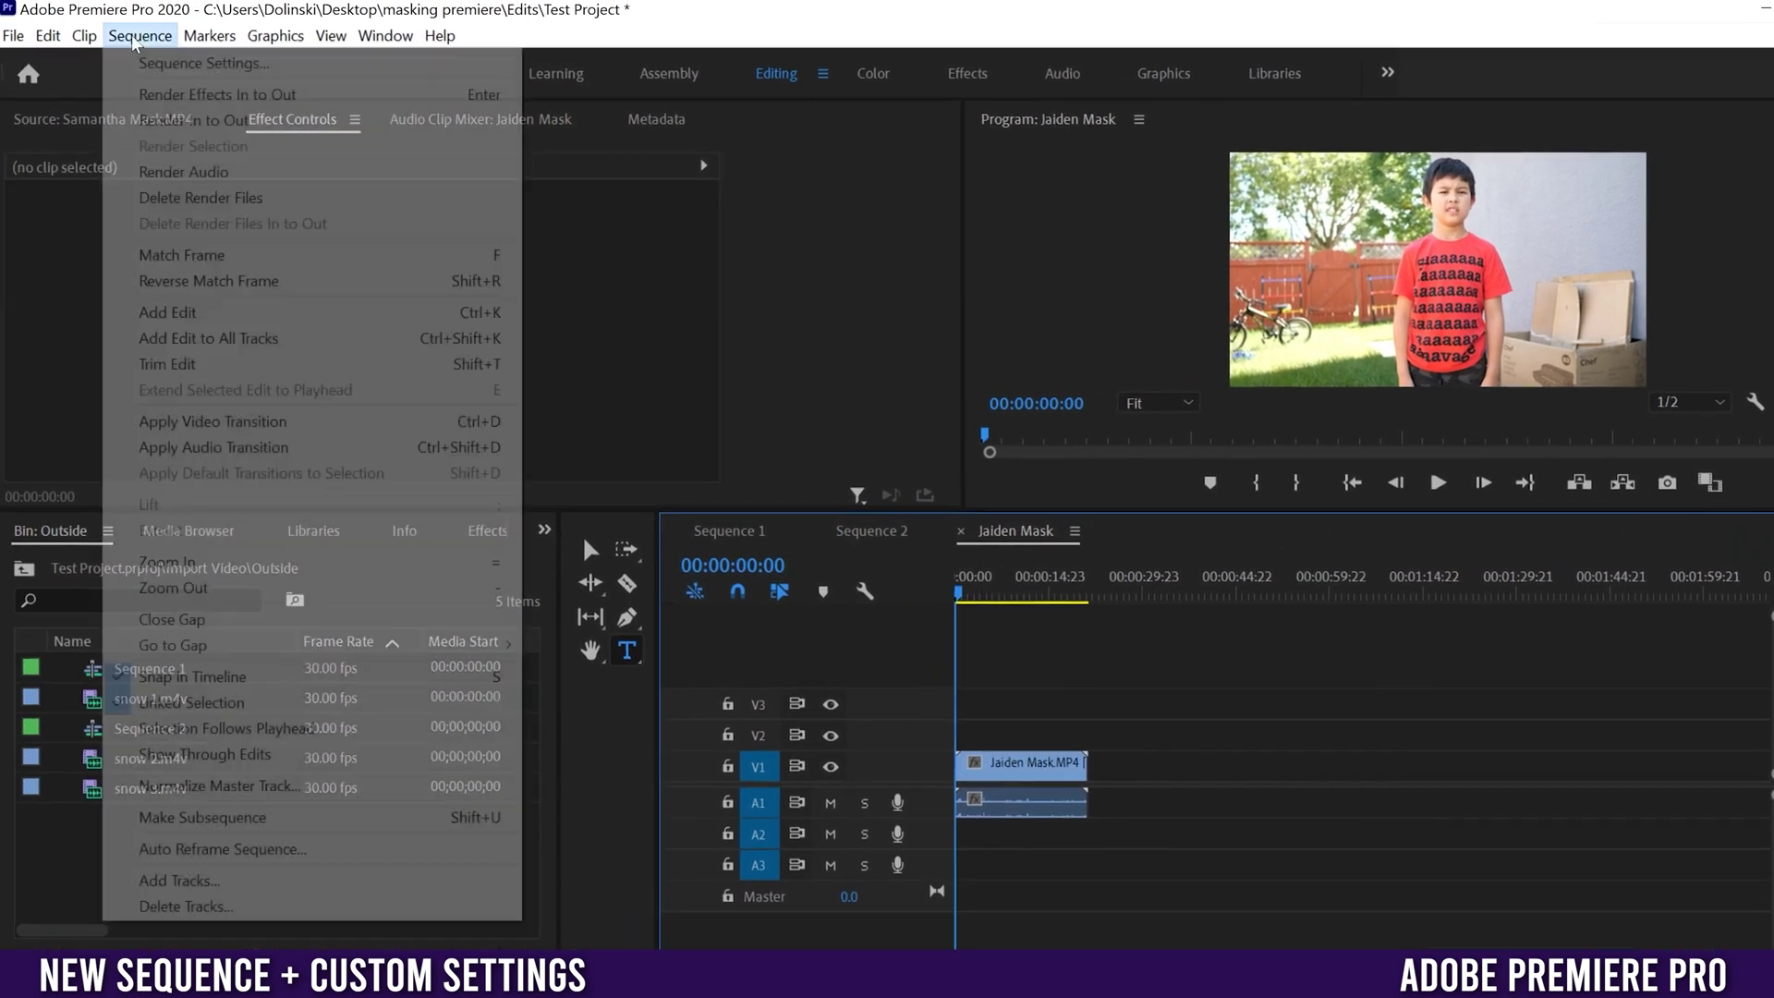
- Open Sequence Settings and keep Custom editing mode with a 23.976 frames/second timebase
{"action": "left_click", "coordinate": [185, 64]}
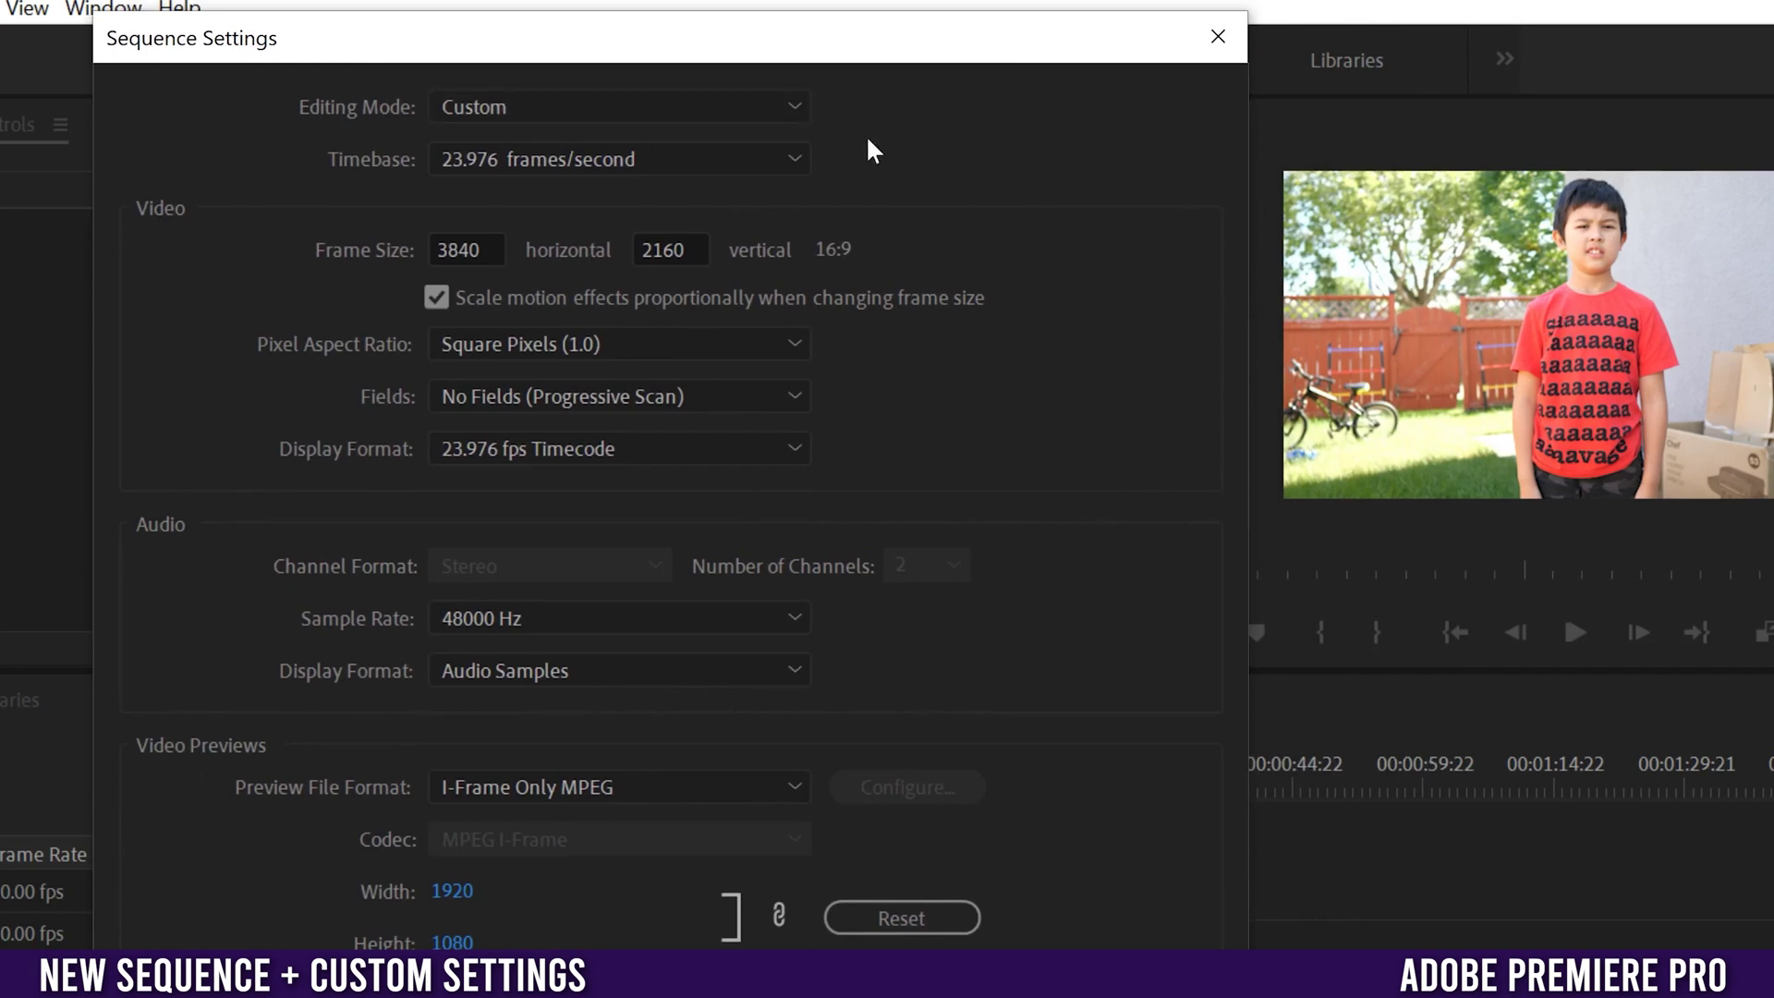
{"action": "left_click", "coordinate": [796, 103]}
{"action": "scroll", "coordinate": [614, 901], "scroll_direction": "down", "scroll_amount": 5}
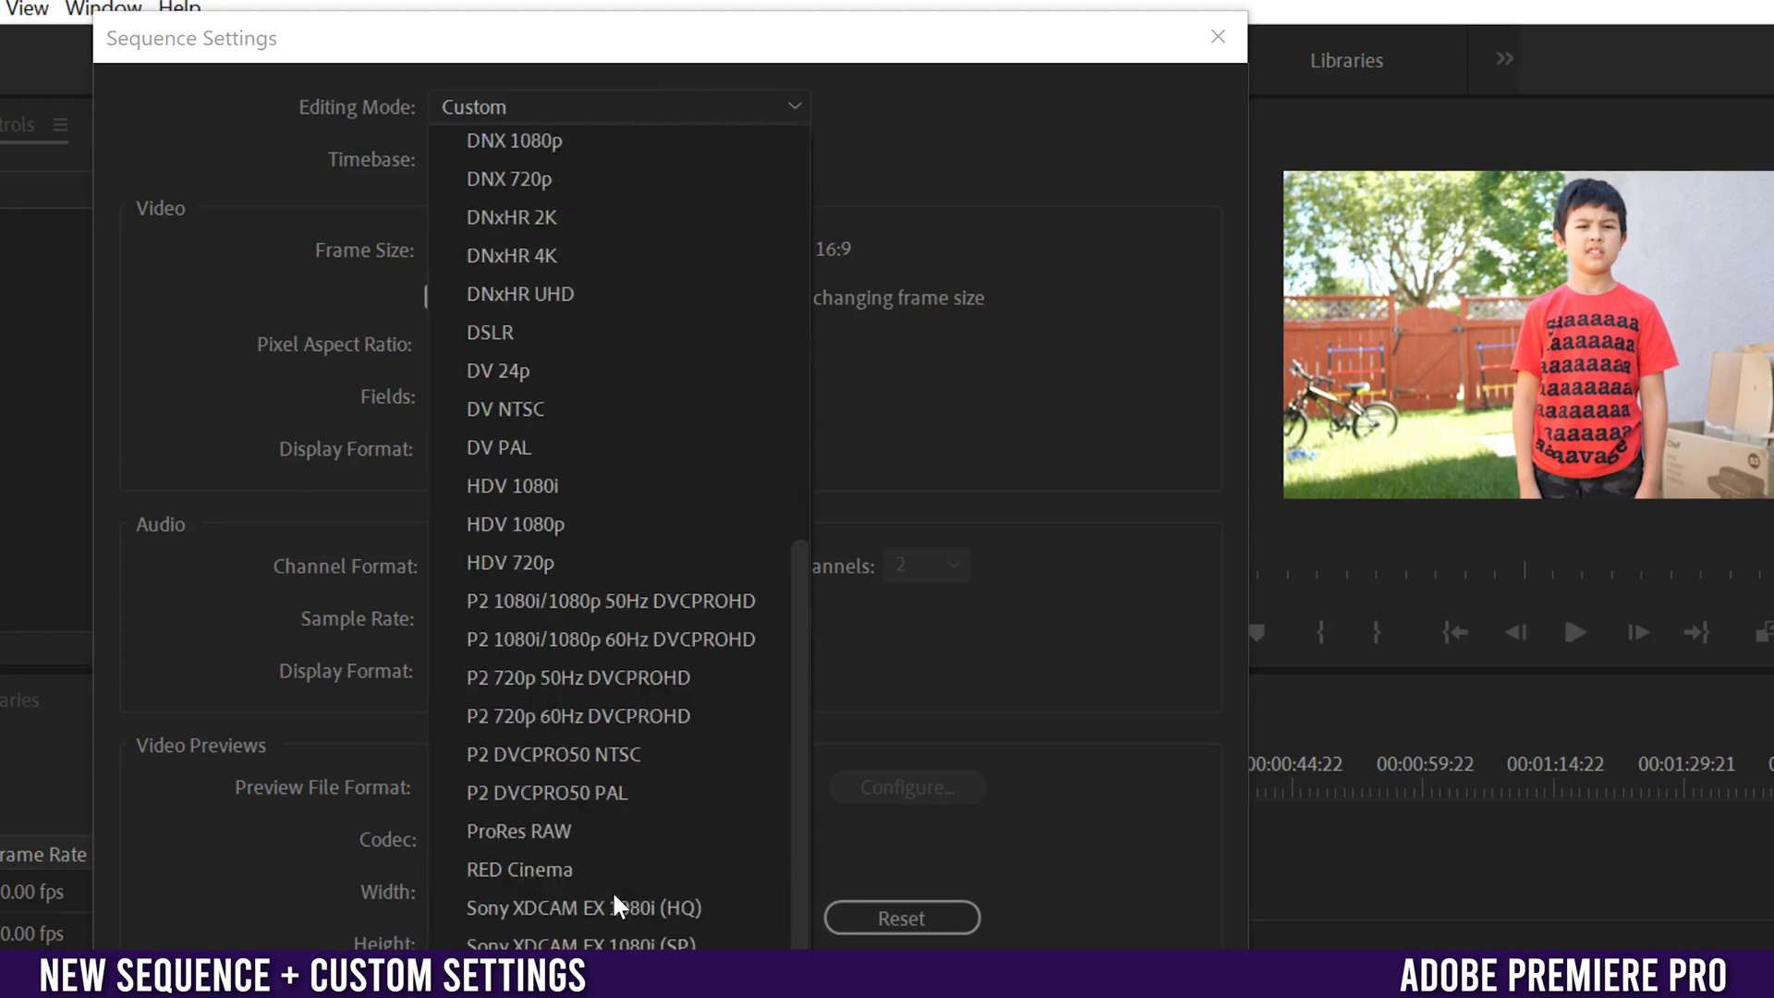
{"action": "scroll", "coordinate": [615, 898], "scroll_direction": "up", "scroll_amount": 5}
{"action": "left_click", "coordinate": [910, 118]}
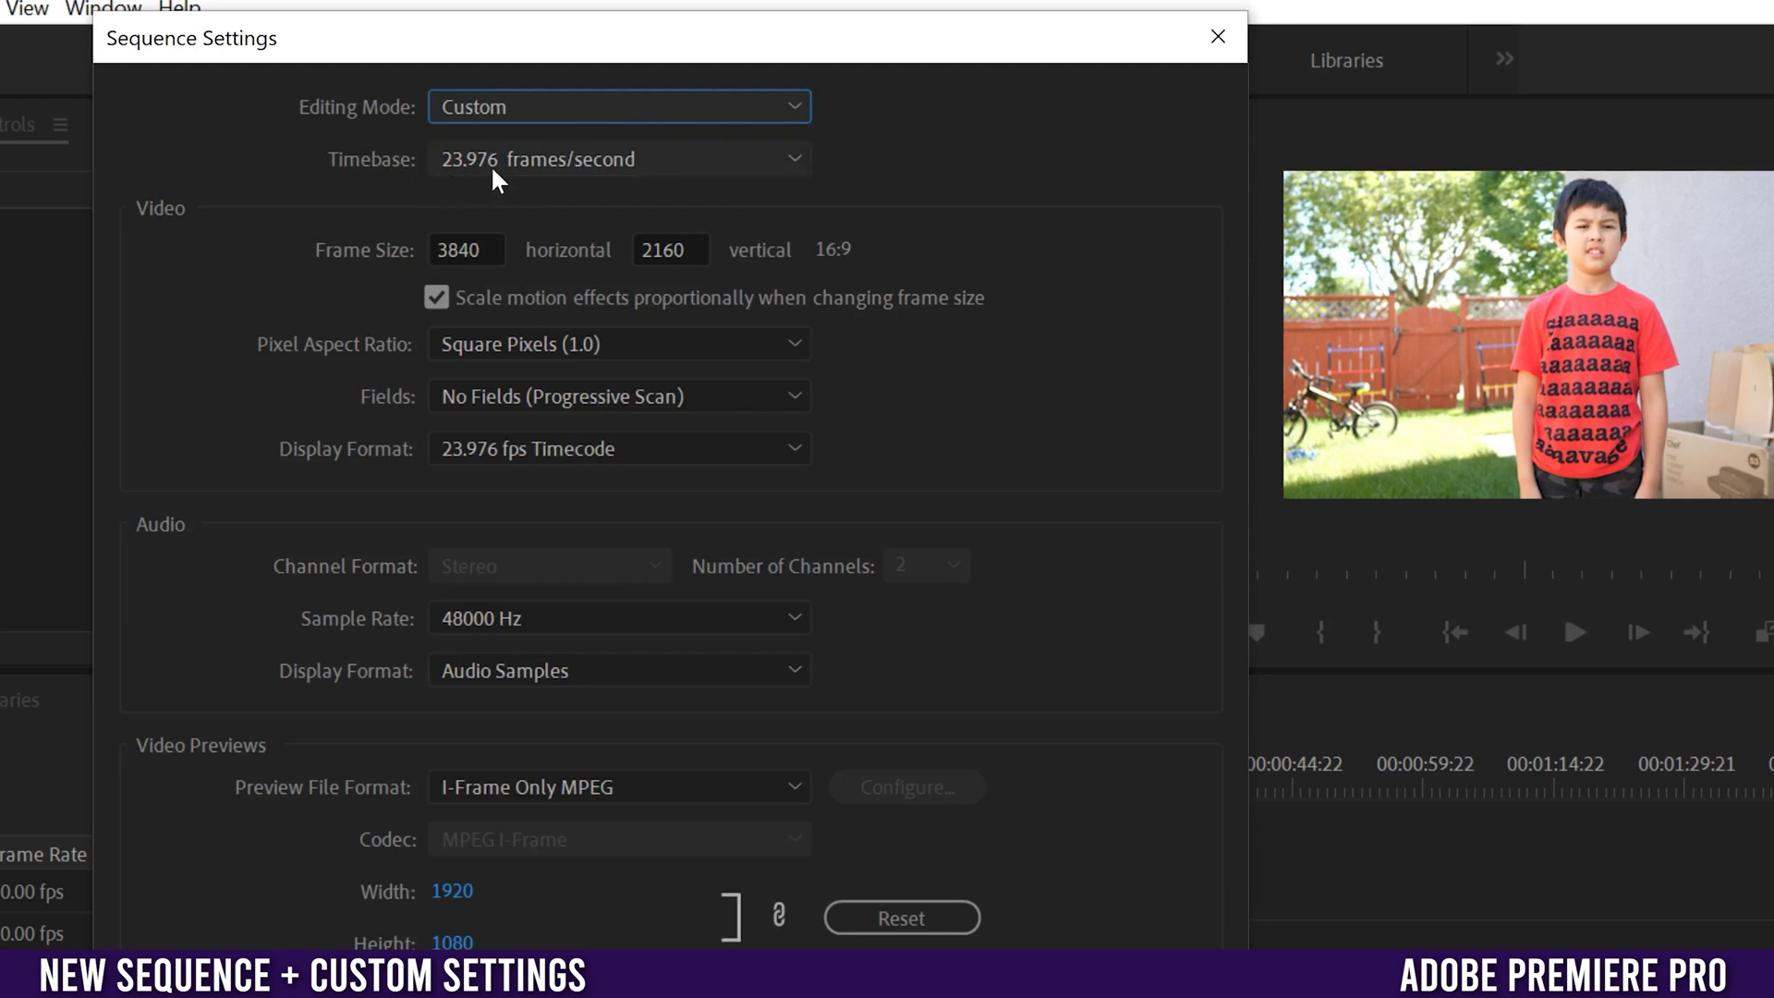
{"action": "left_click", "coordinate": [790, 163]}
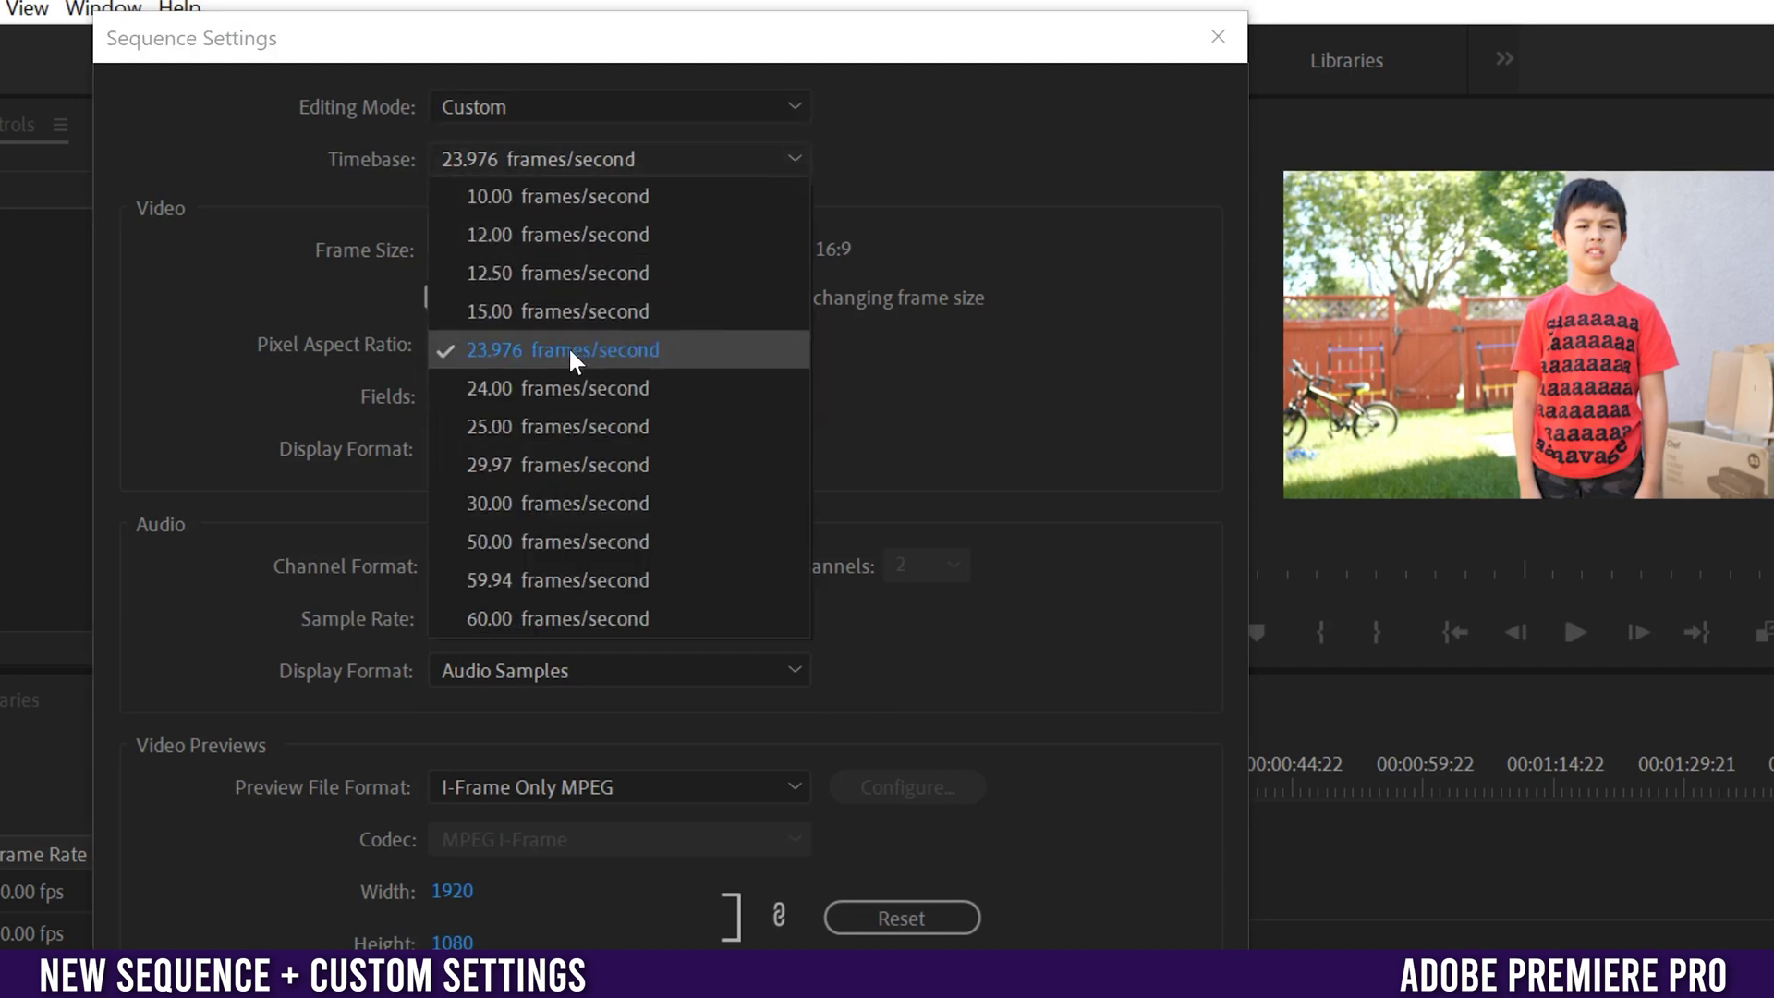
{"action": "left_click", "coordinate": [894, 170]}
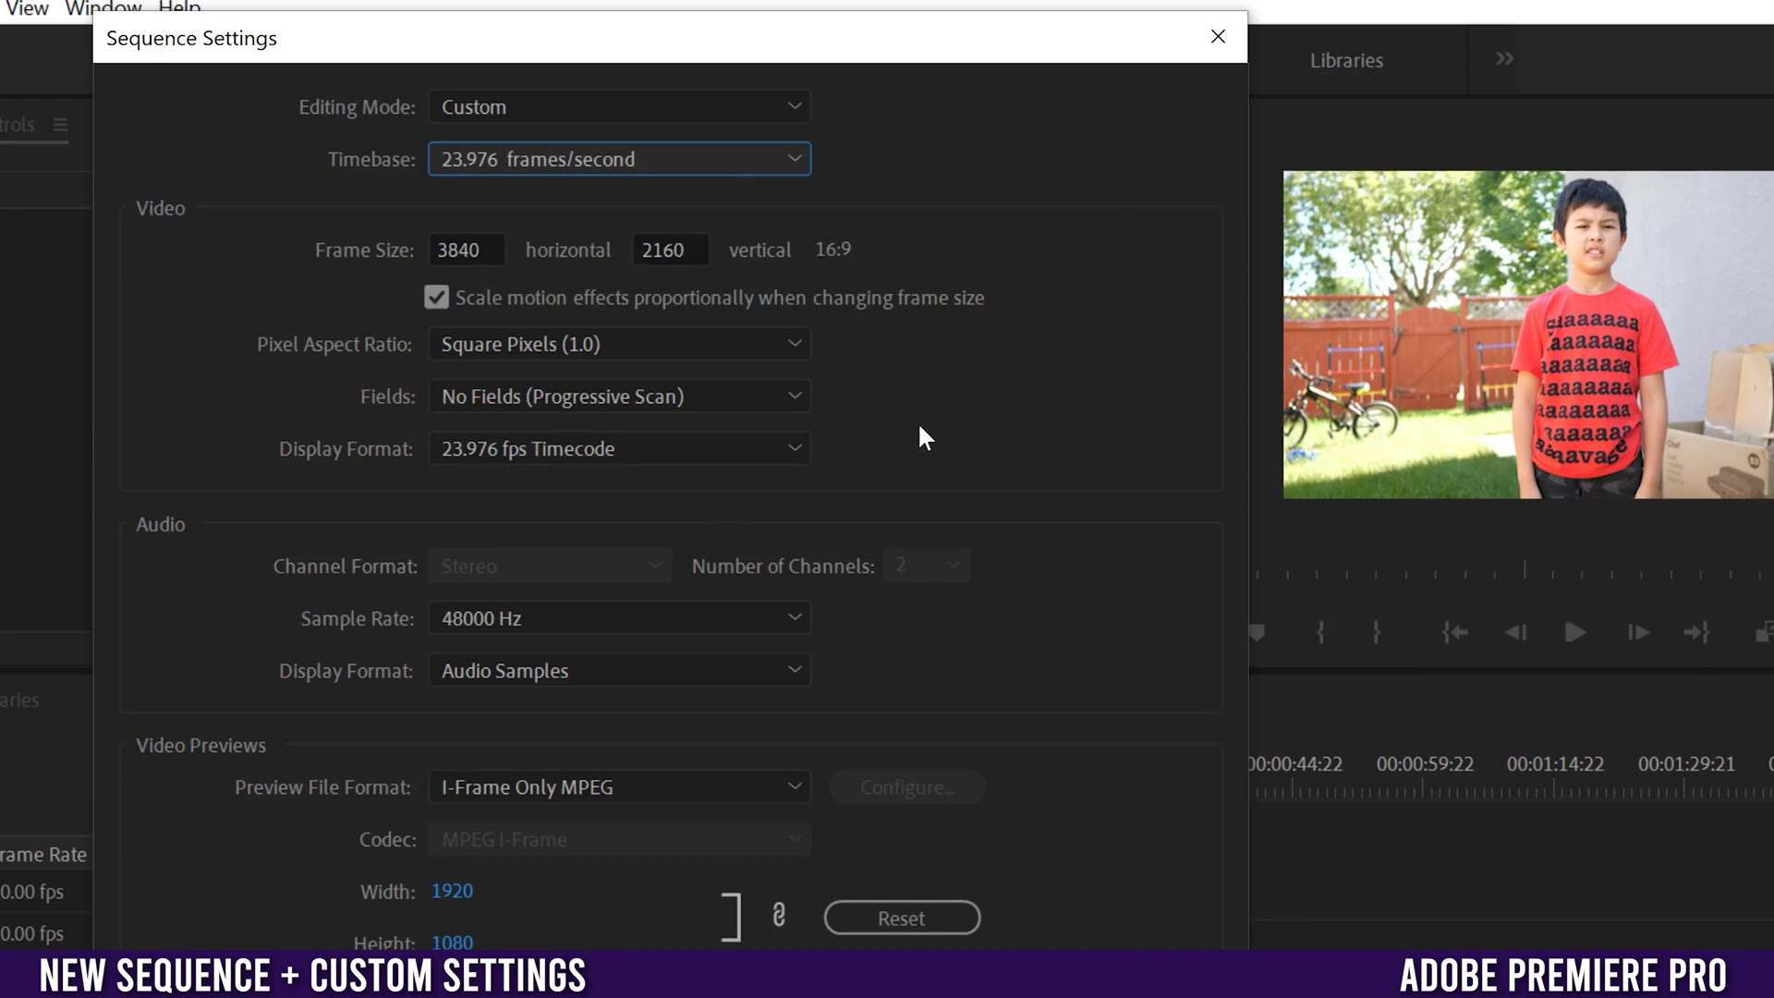
- Set the Frame Size to 1080 horizontal by 1920 vertical, correcting the initial mistyped values
{"action": "left_click", "coordinate": [442, 249]}
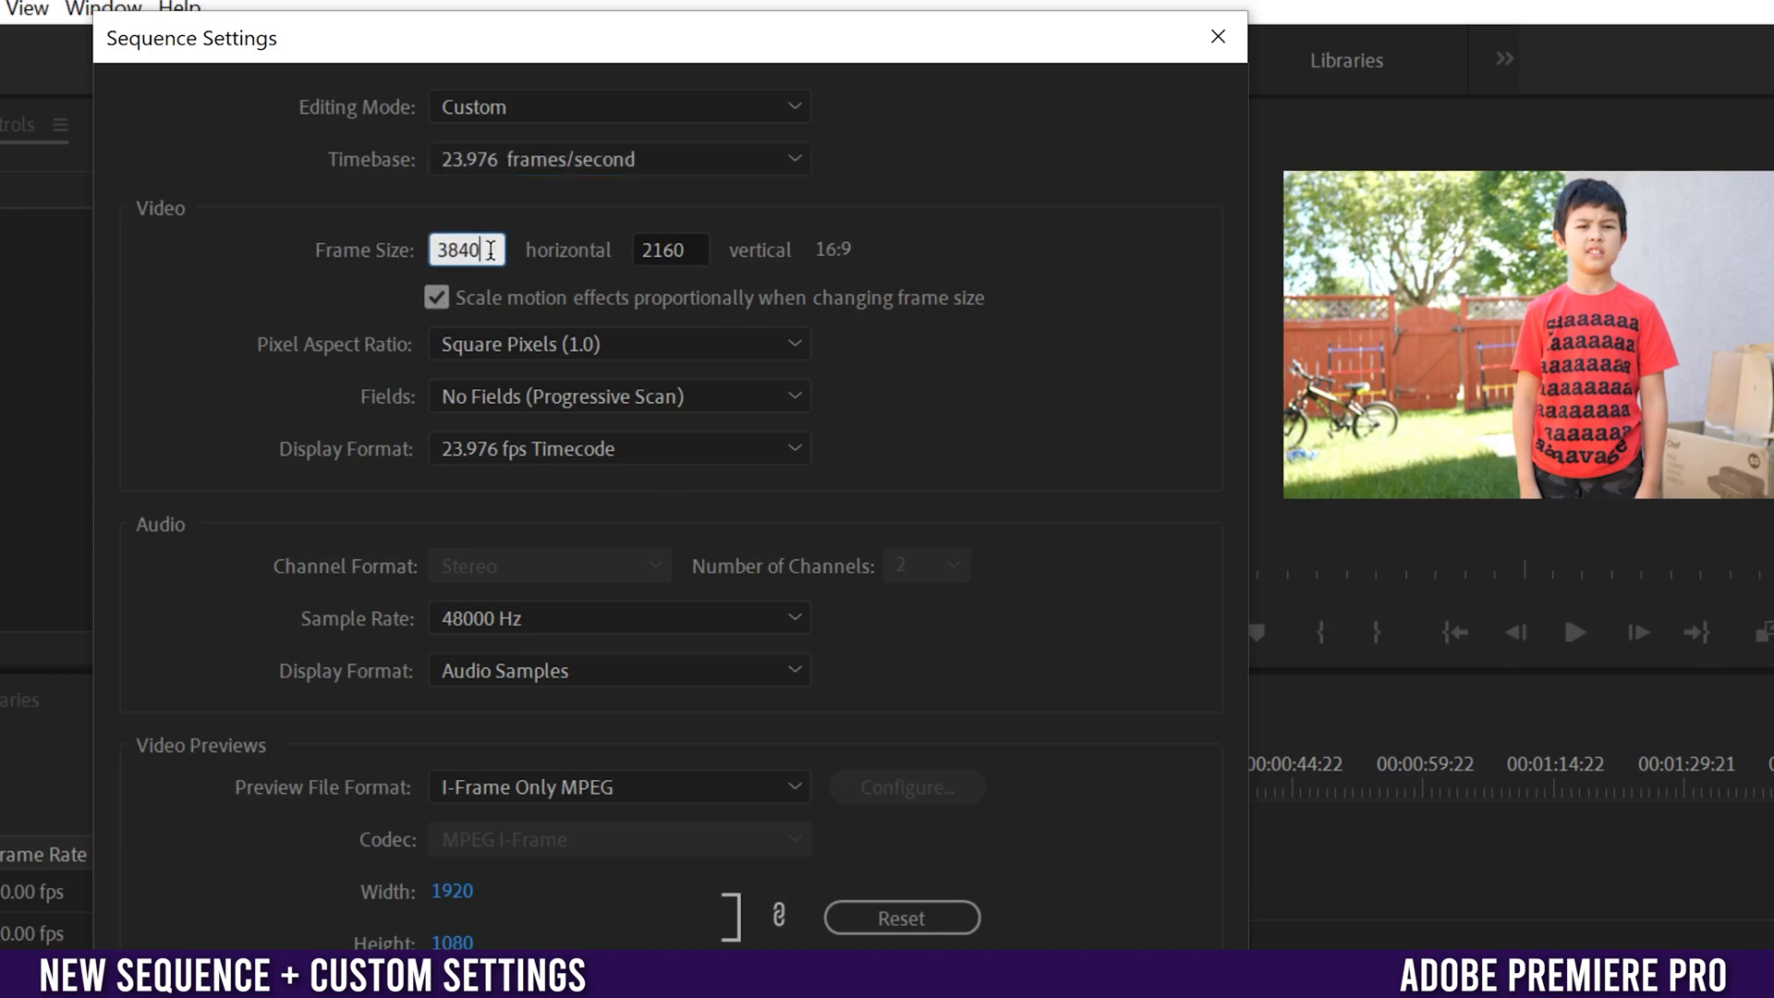
{"action": "type", "text": "190"}
{"action": "type", "text": "20"}
{"action": "left_click", "coordinate": [700, 245]}
{"action": "type", "text": "1080"}
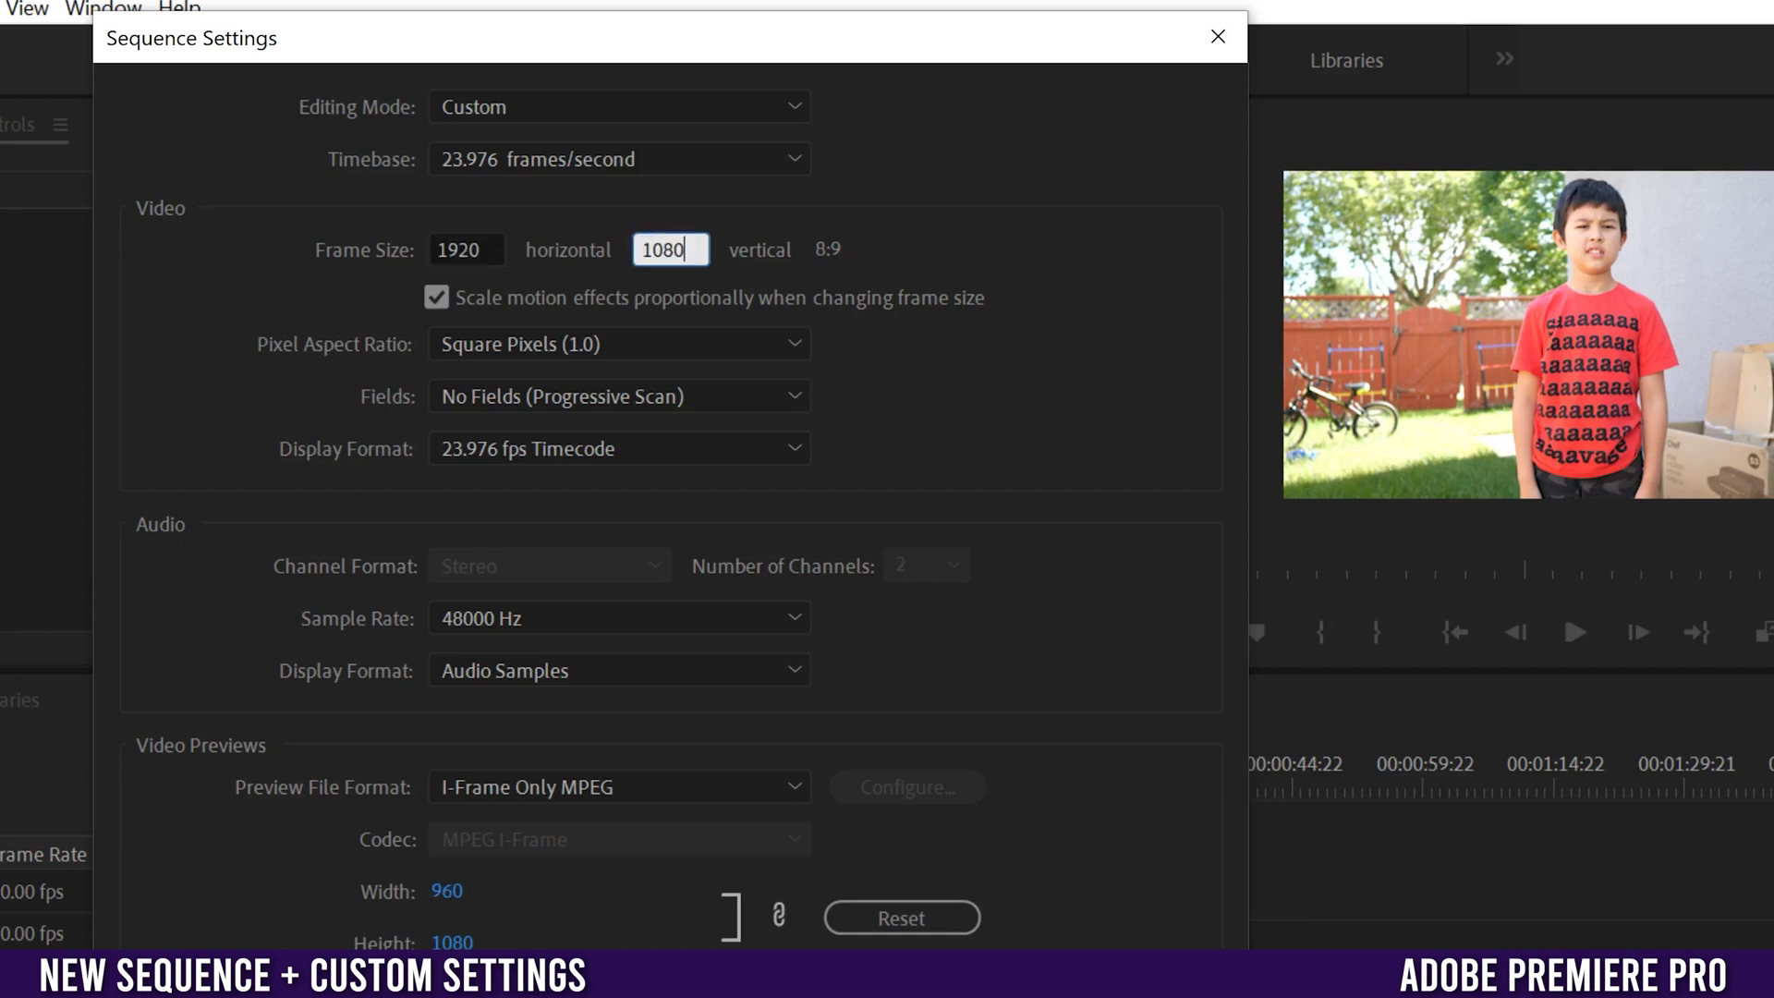
{"action": "left_click", "coordinate": [1118, 242]}
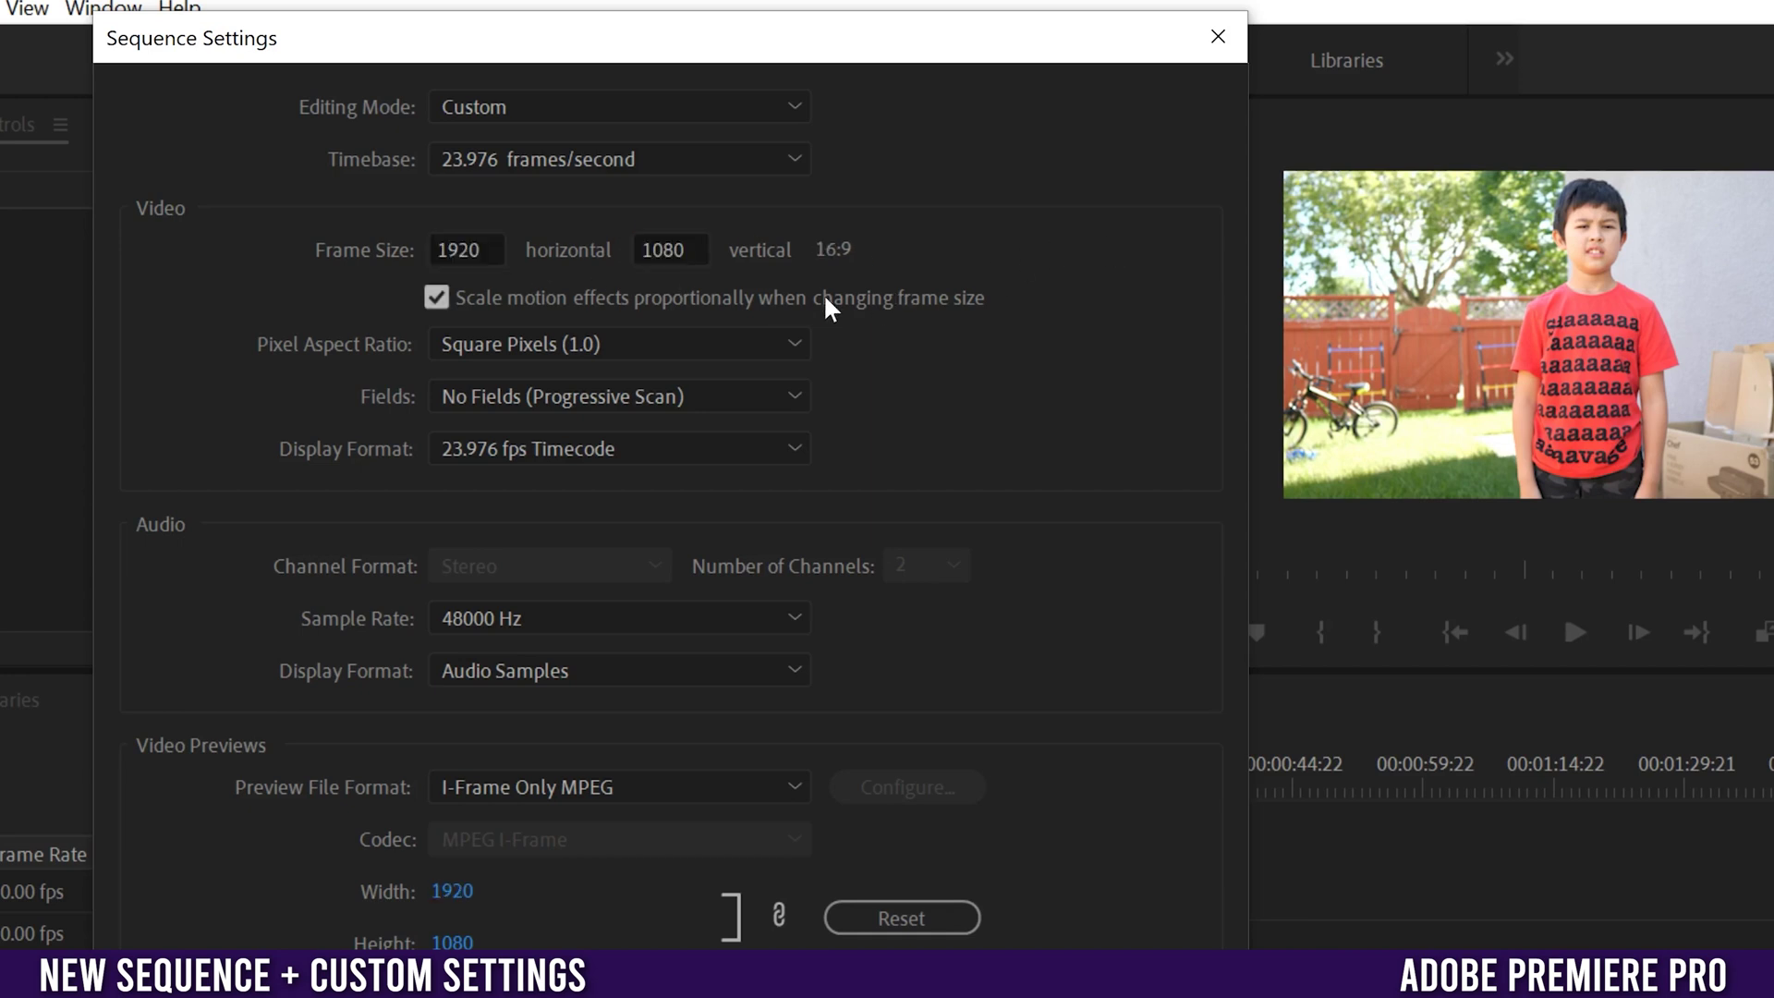
{"action": "left_click_drag", "start_coordinate": [489, 250], "coordinate": [371, 248]}
{"action": "type", "text": "1080"}
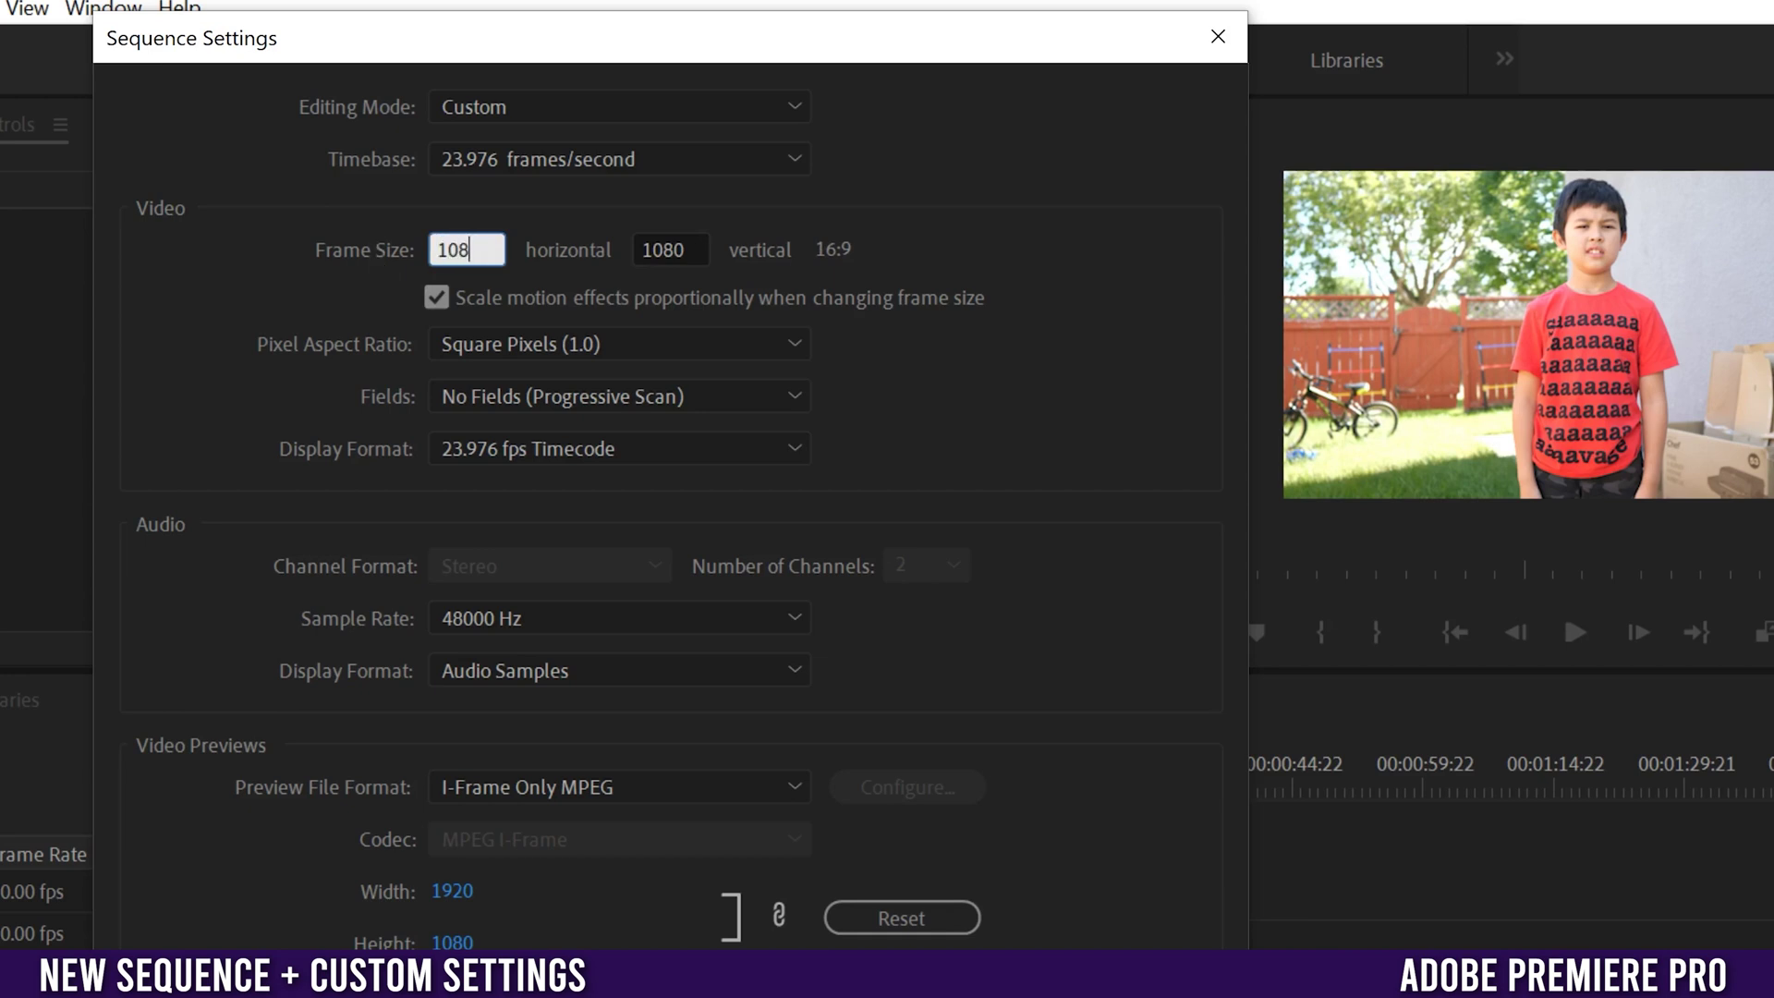
{"action": "left_click", "coordinate": [955, 130]}
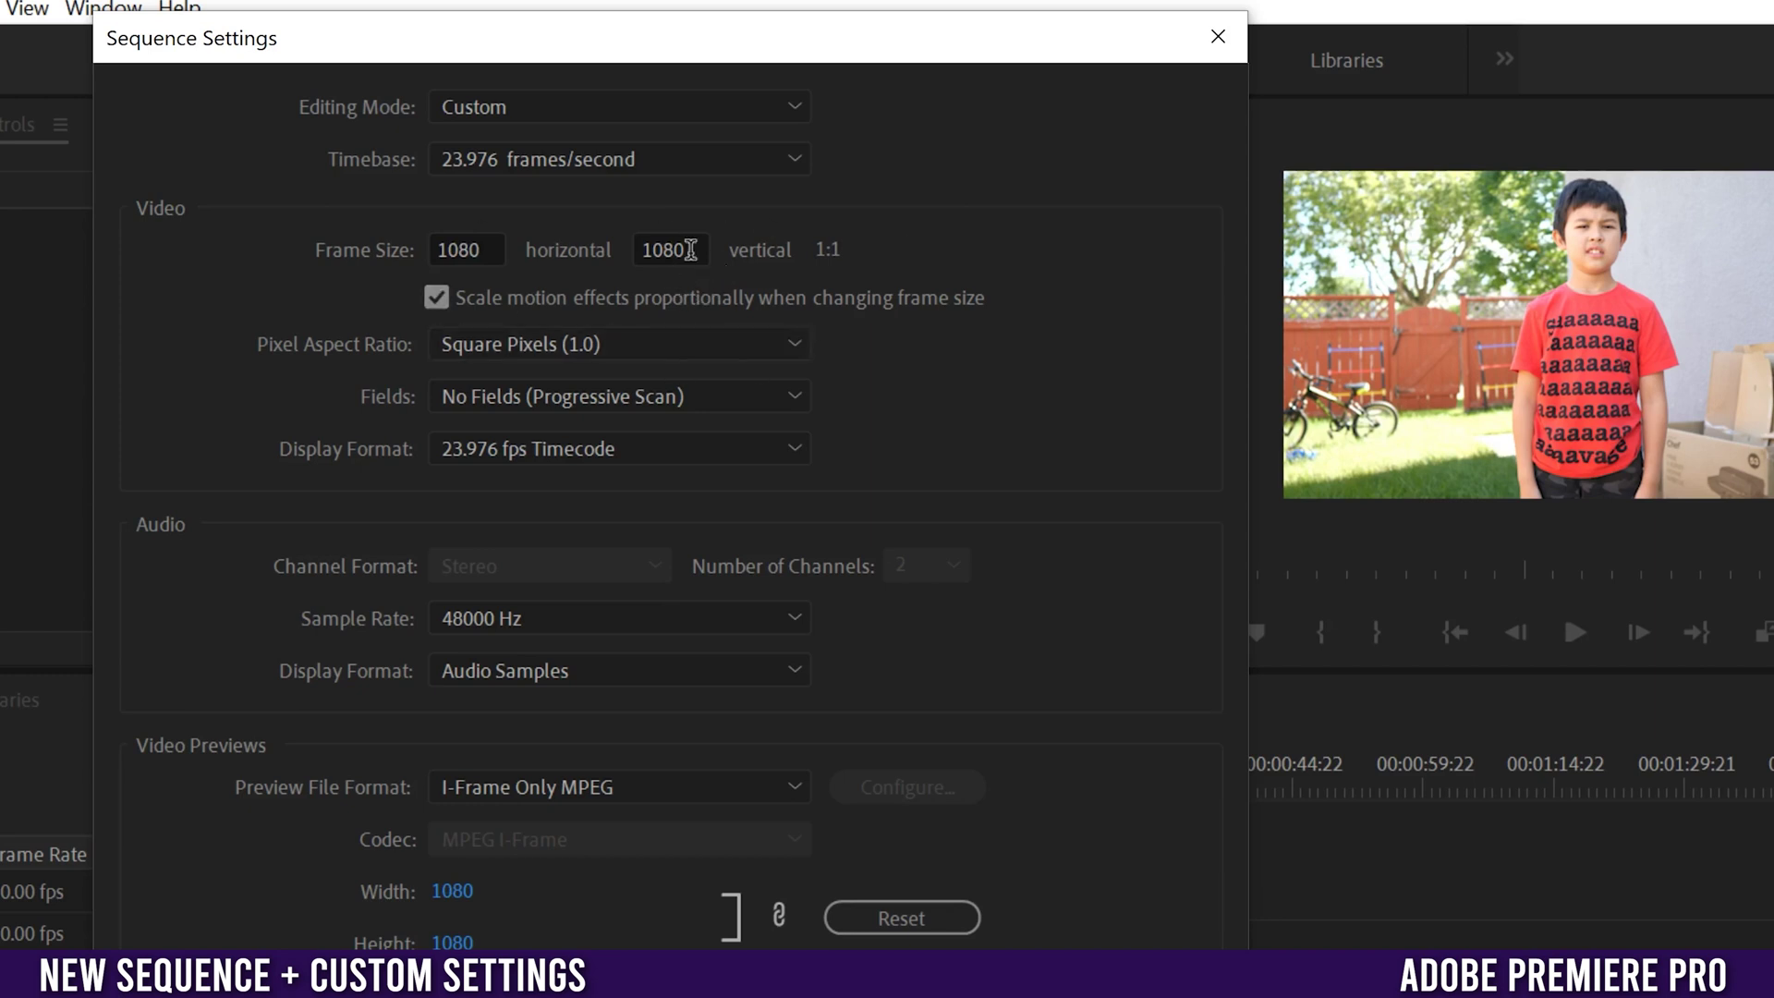
{"action": "left_click_drag", "start_coordinate": [693, 250], "coordinate": [659, 248]}
{"action": "type", "text": "1920"}
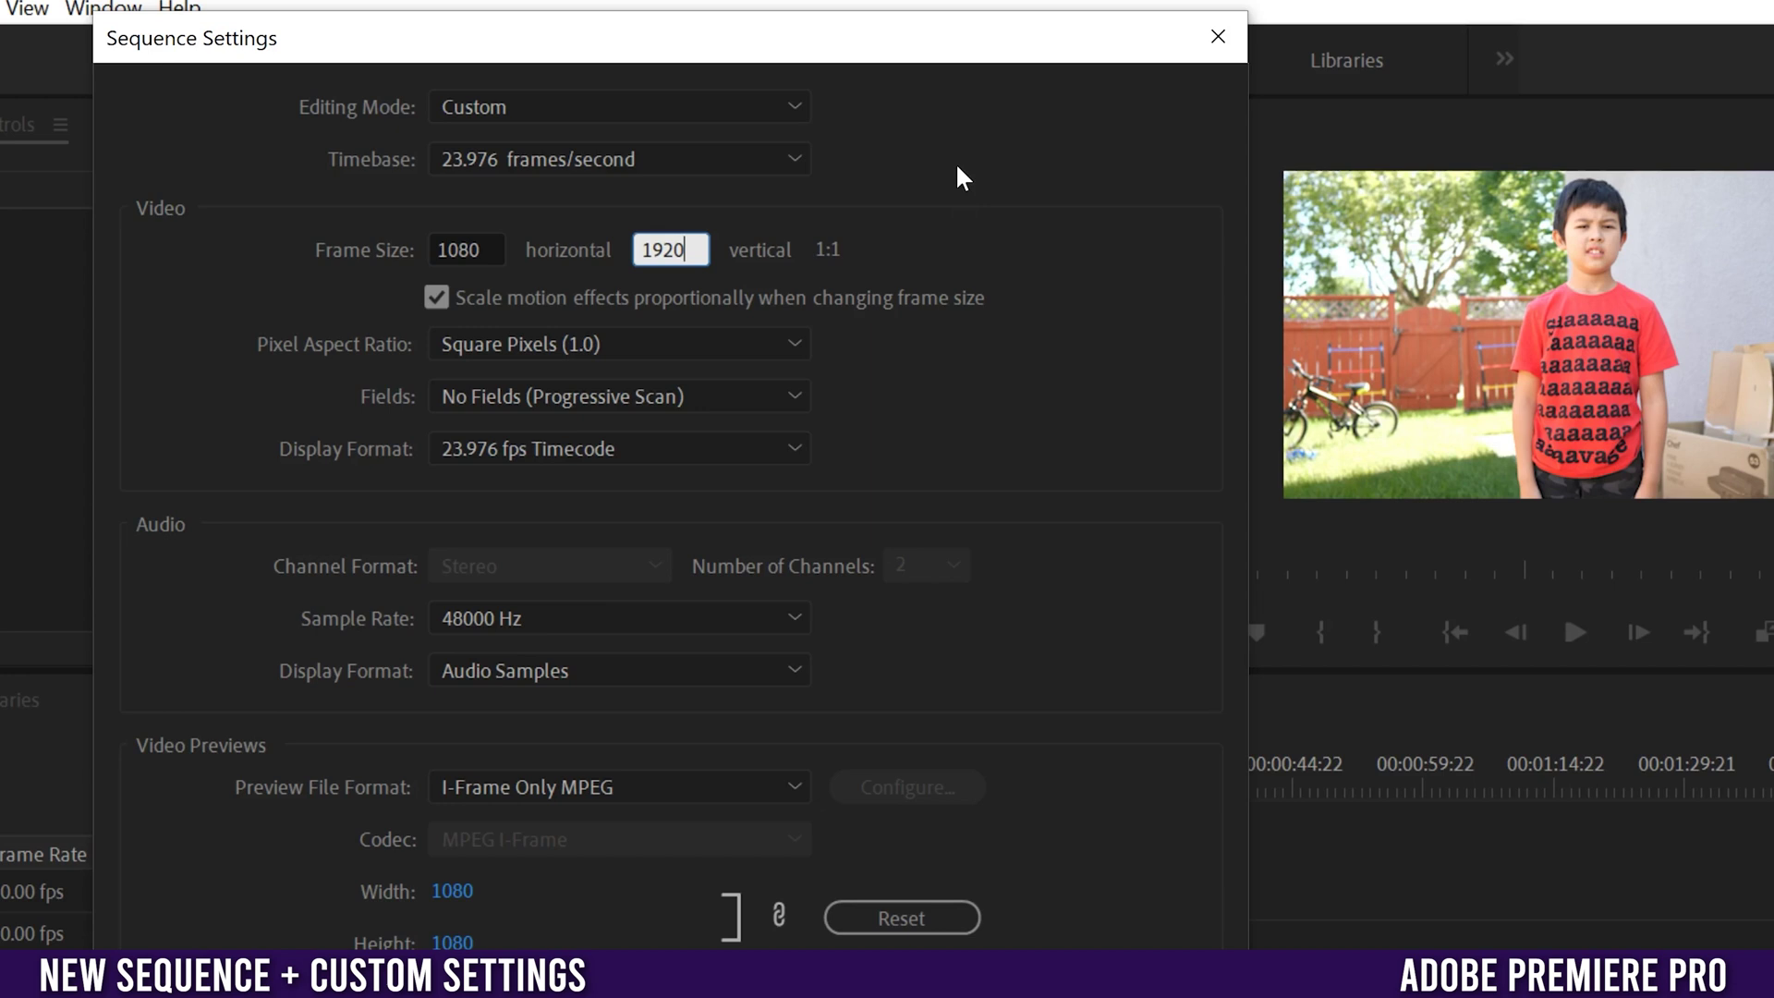
{"action": "key", "text": "Tab"}
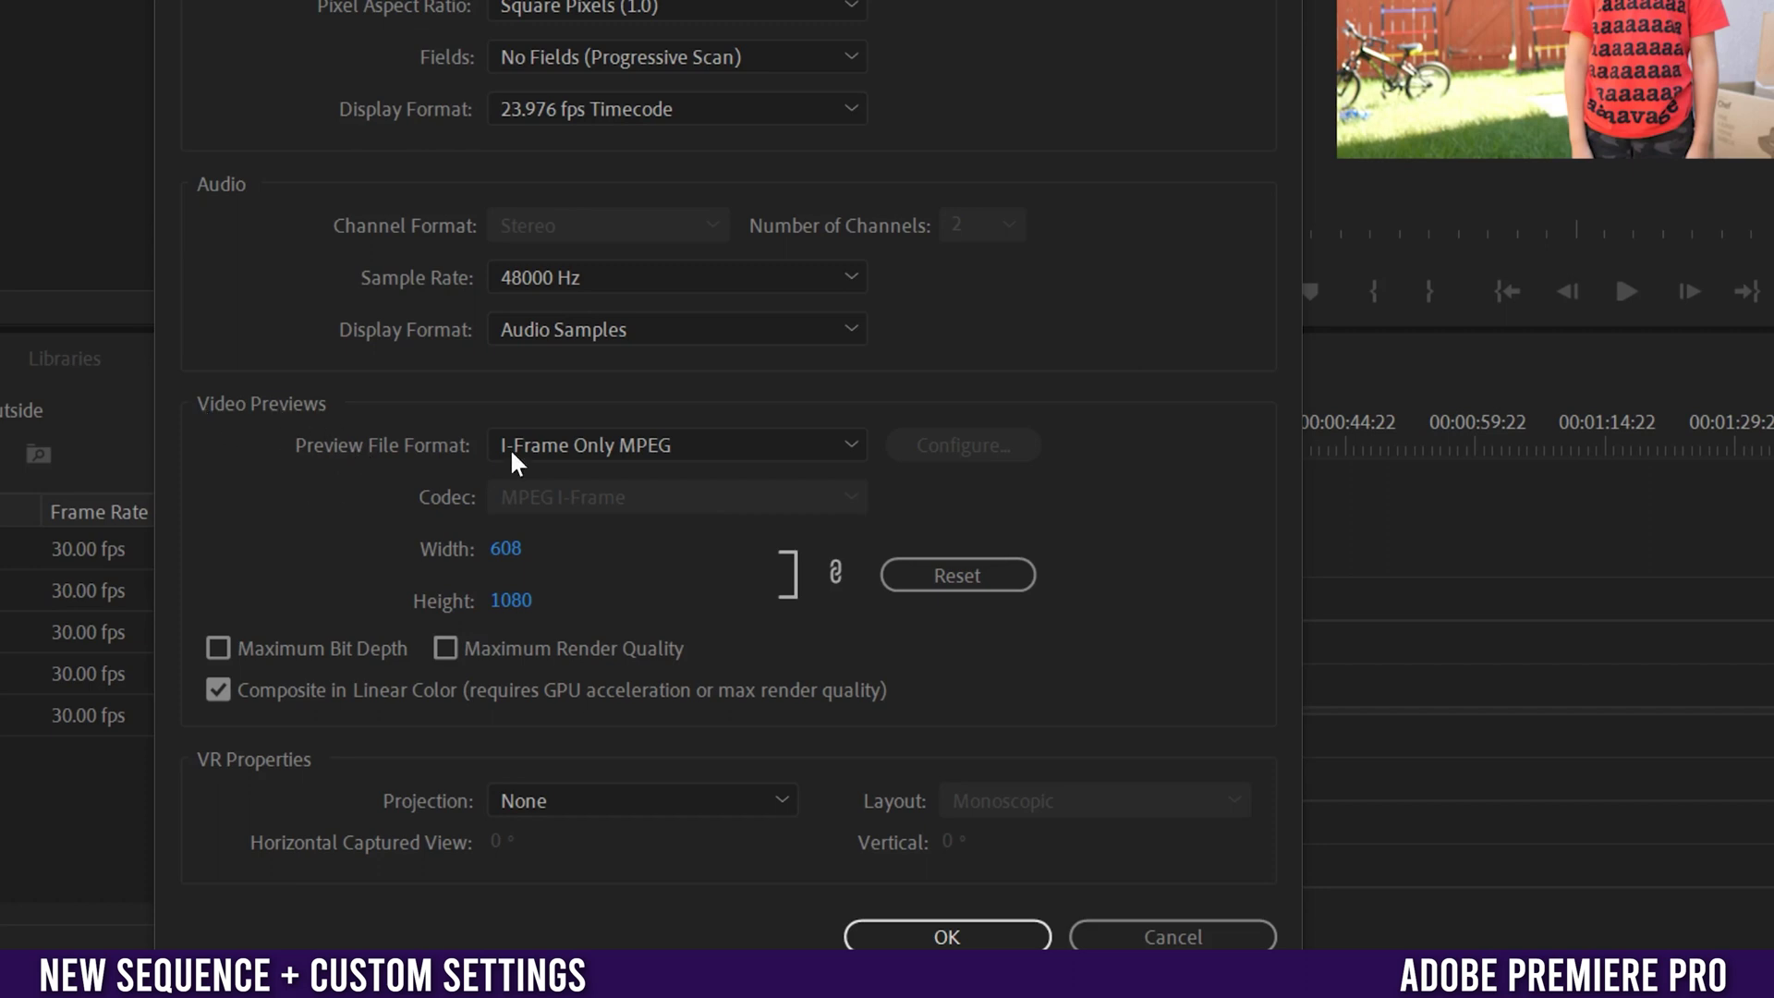
{"action": "left_click", "coordinate": [736, 443]}
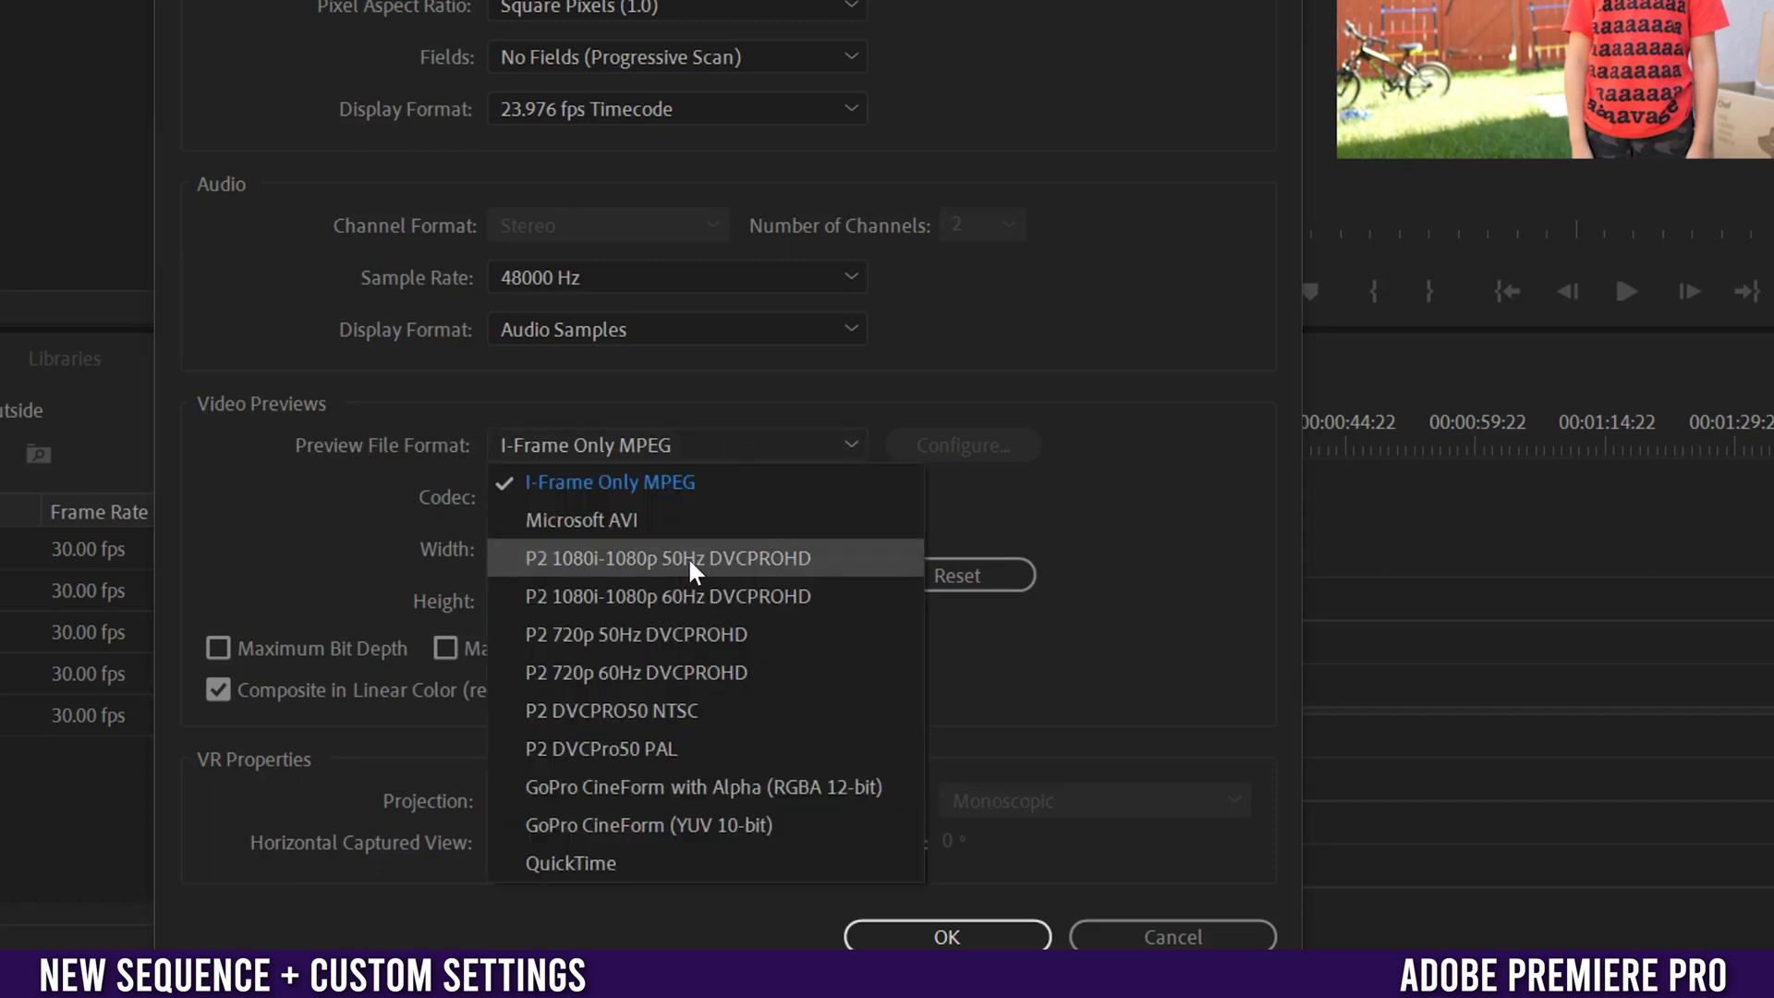
{"action": "left_click", "coordinate": [1000, 314]}
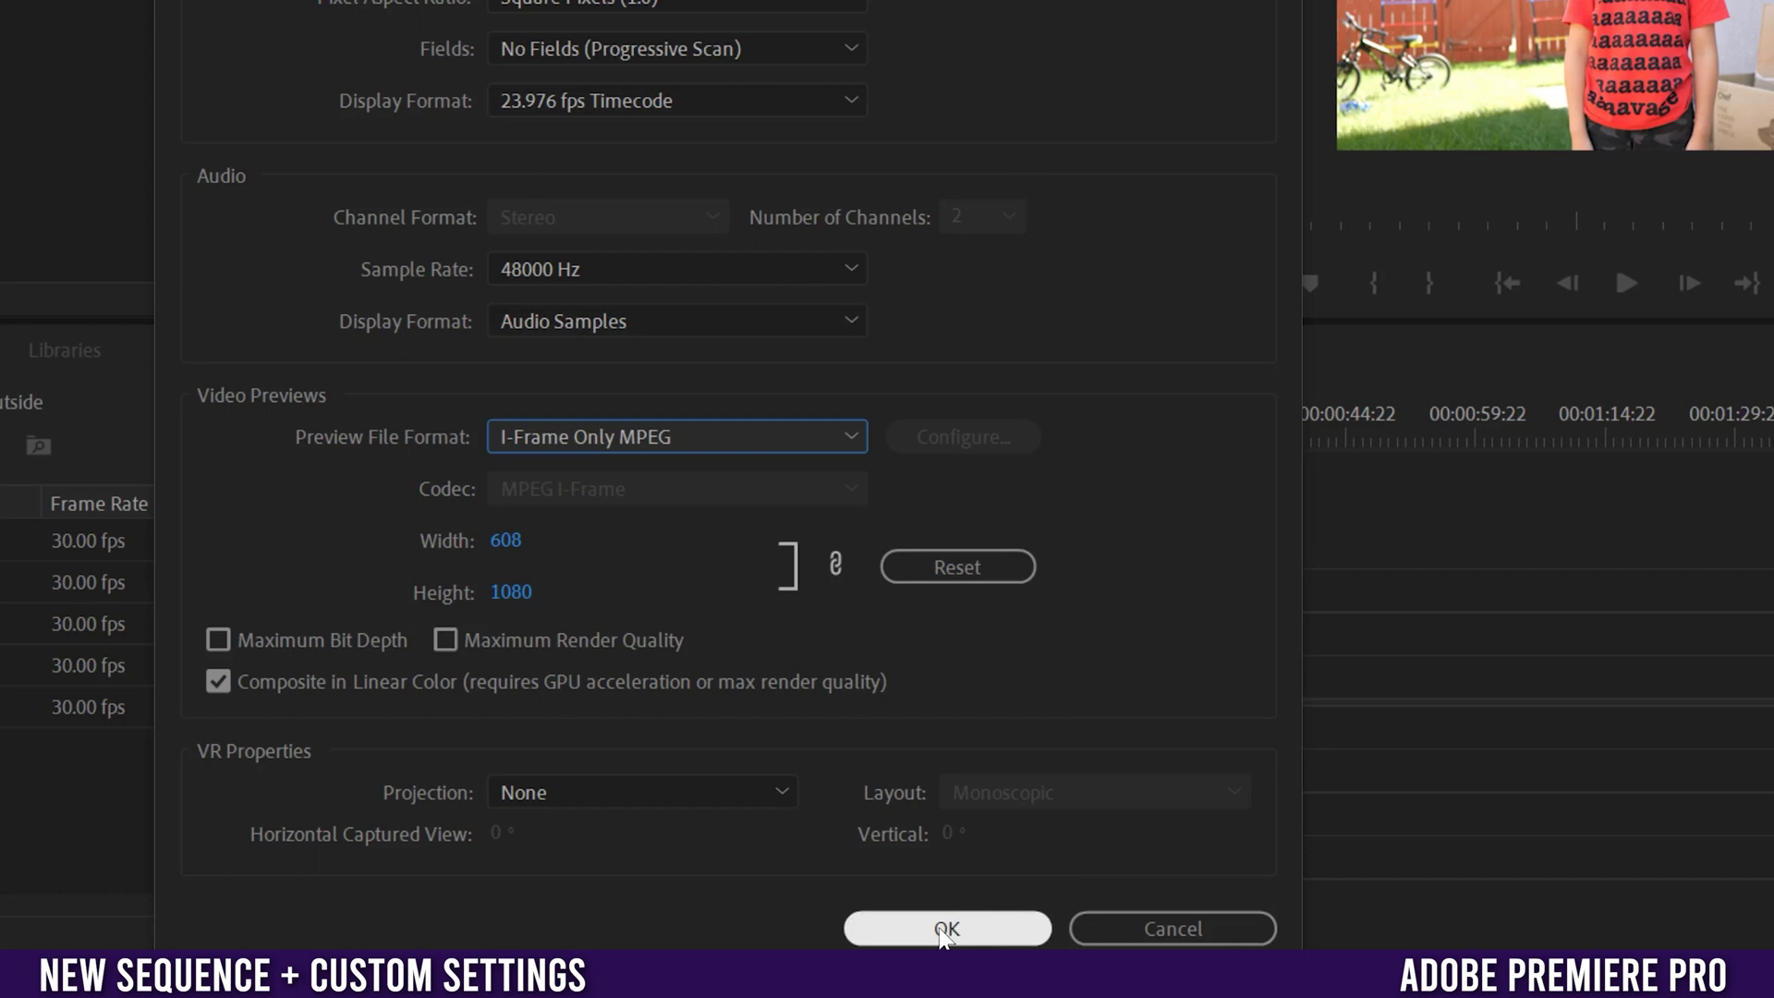
{"action": "left_click", "coordinate": [944, 929]}
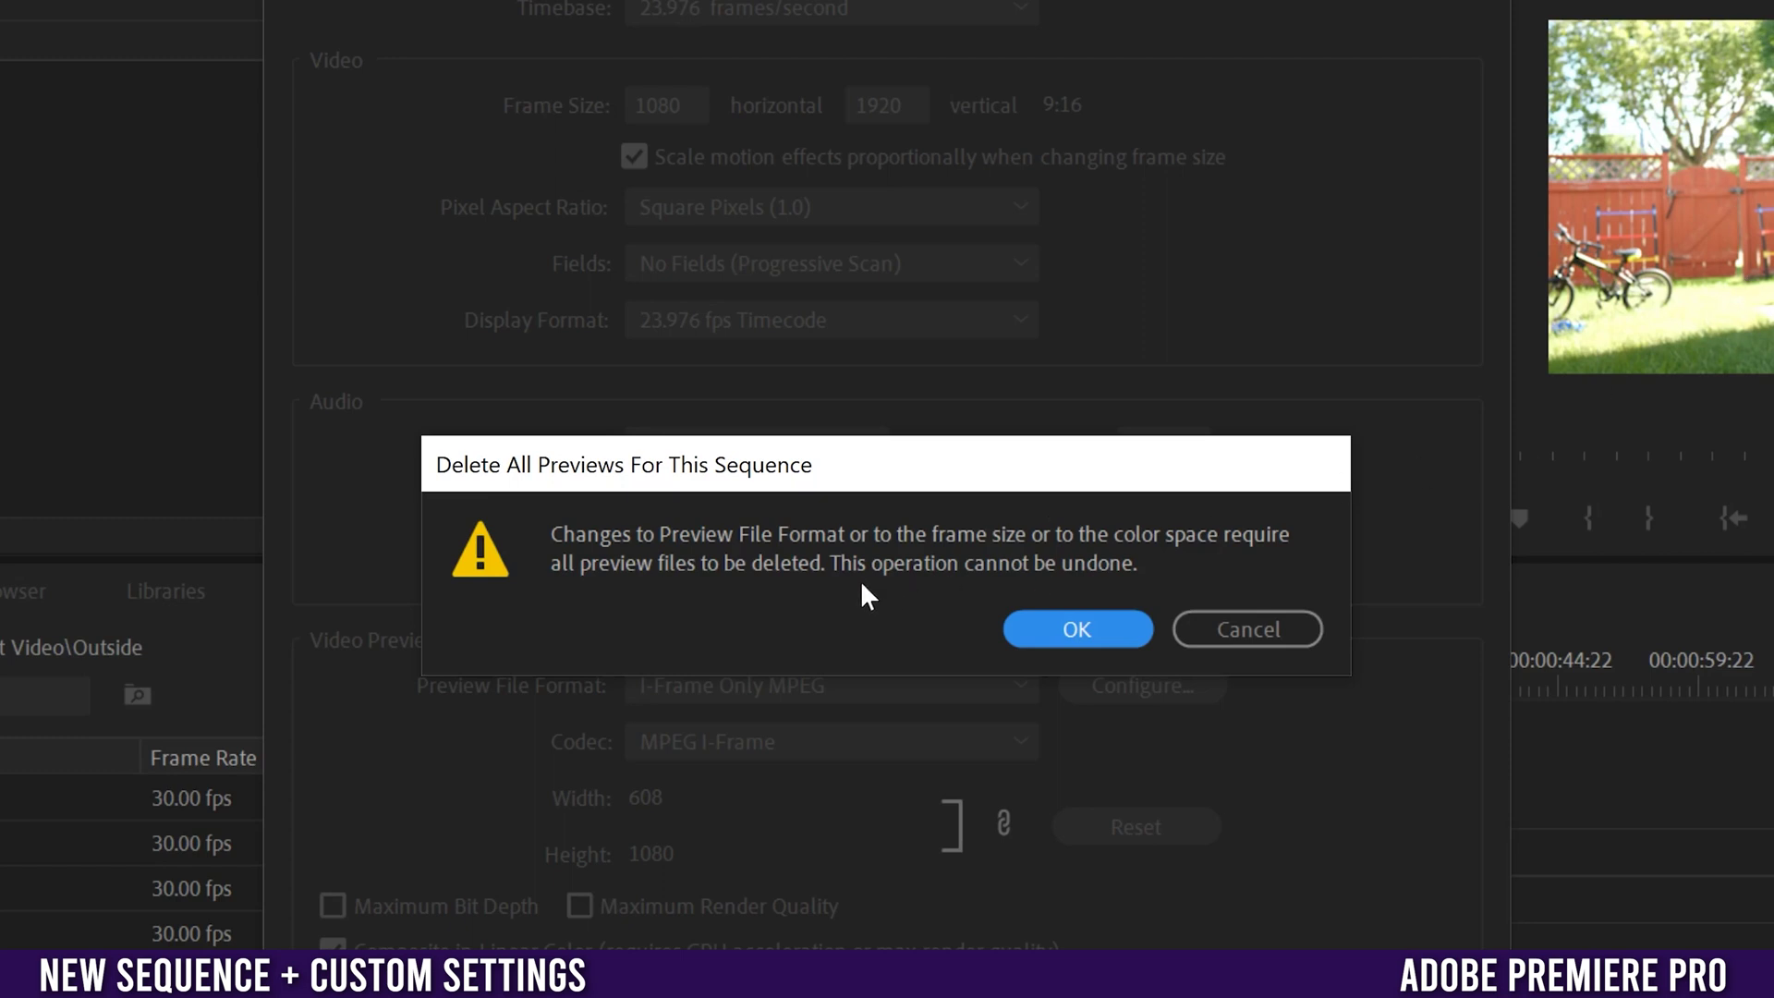
- Confirm deleting the Jaiden Mask sequence's preview files
{"action": "left_click", "coordinate": [1074, 634]}
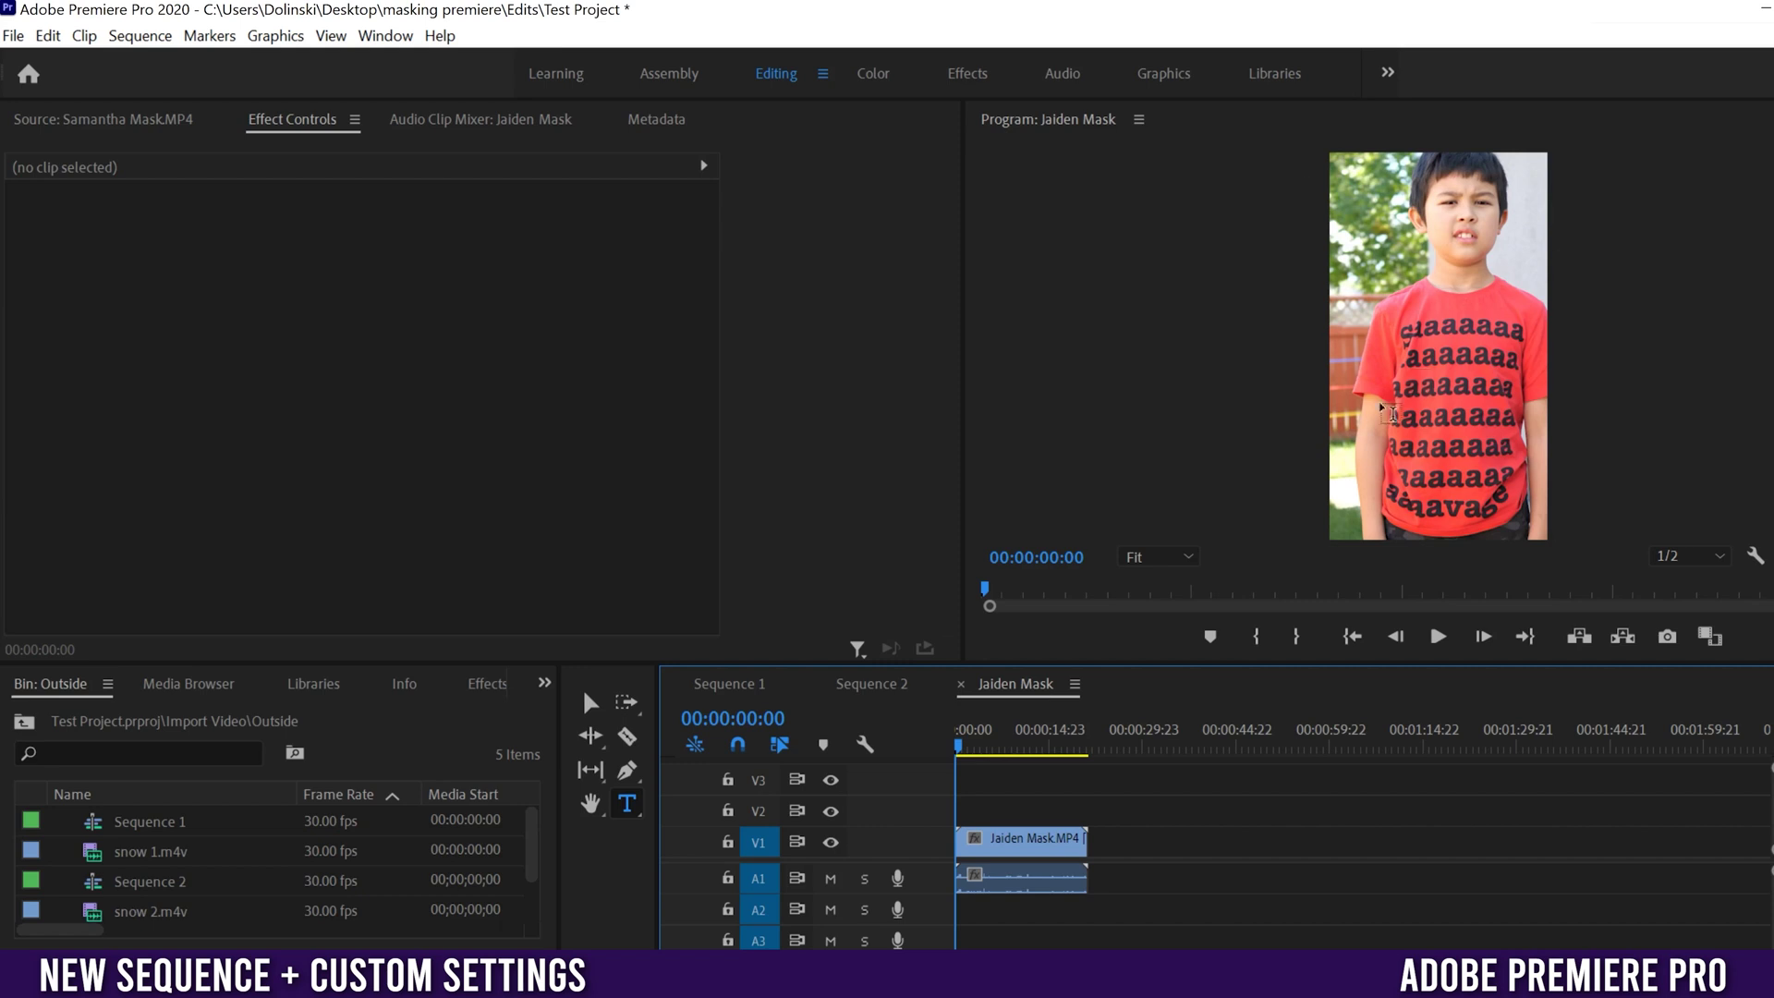
- Shift the Jaiden clip's Position X from 540 to about 508, then select Samantha Mask.MP4
{"action": "left_click", "coordinate": [1009, 848]}
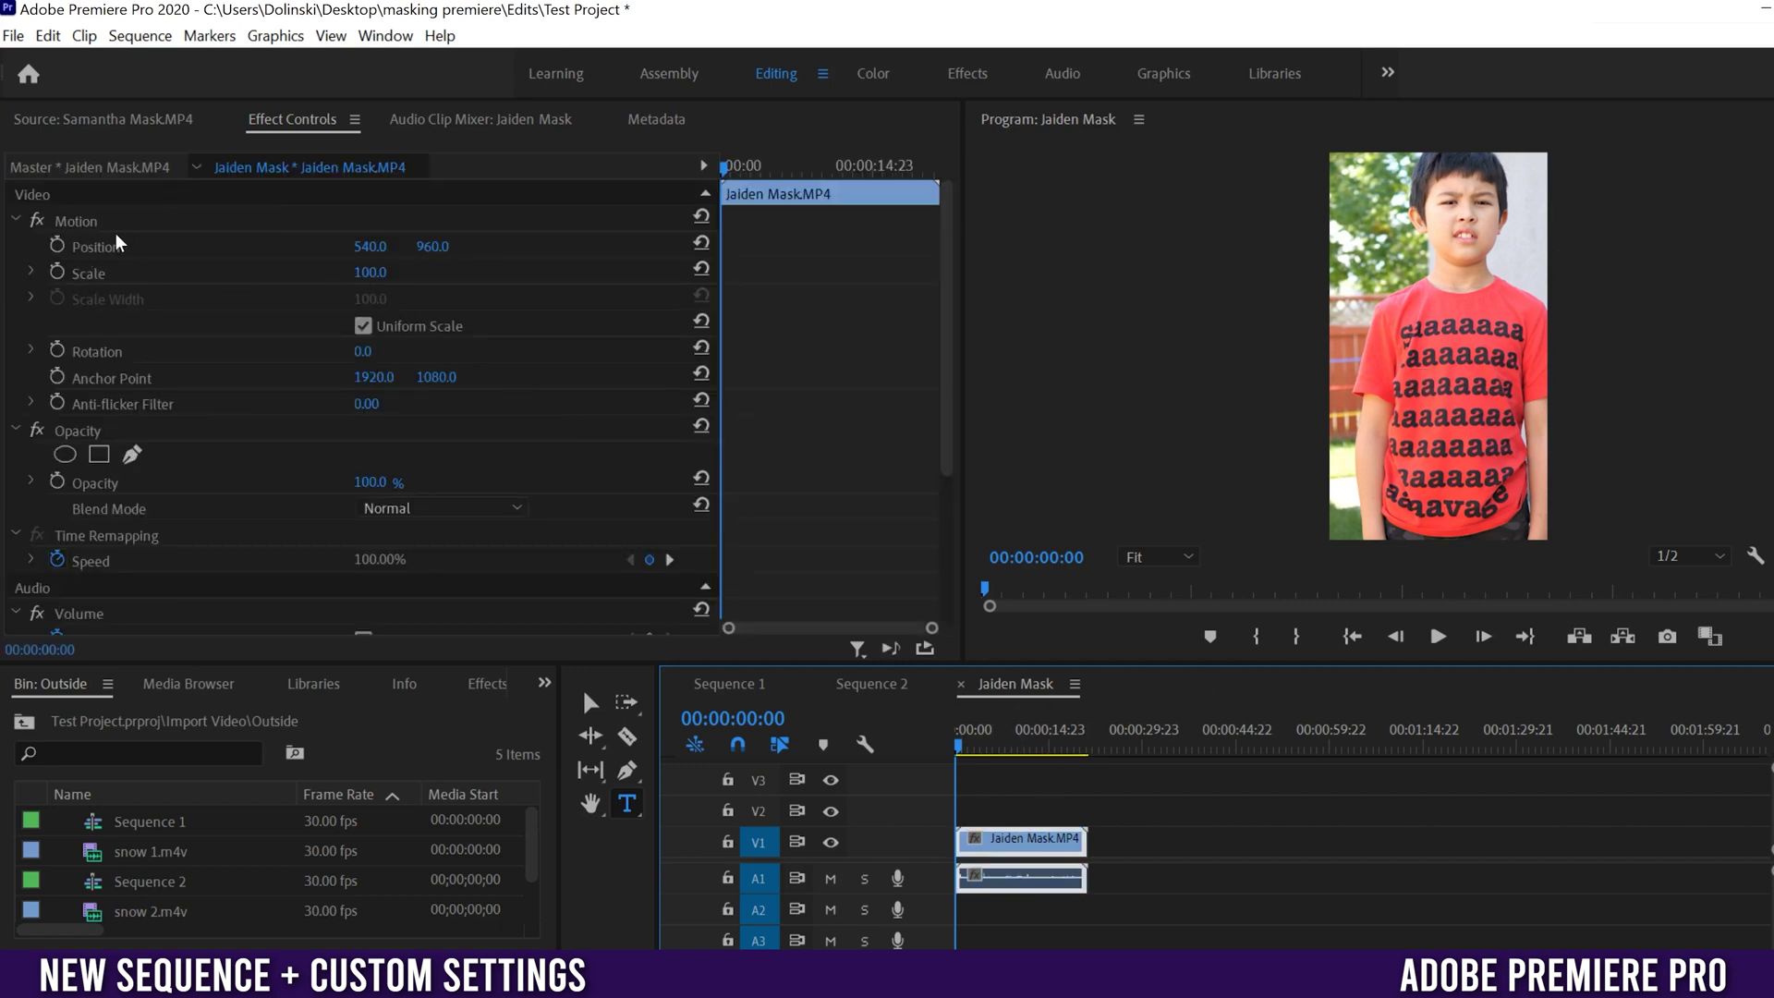
{"action": "left_click_drag", "start_coordinate": [370, 246], "coordinate": [460, 246]}
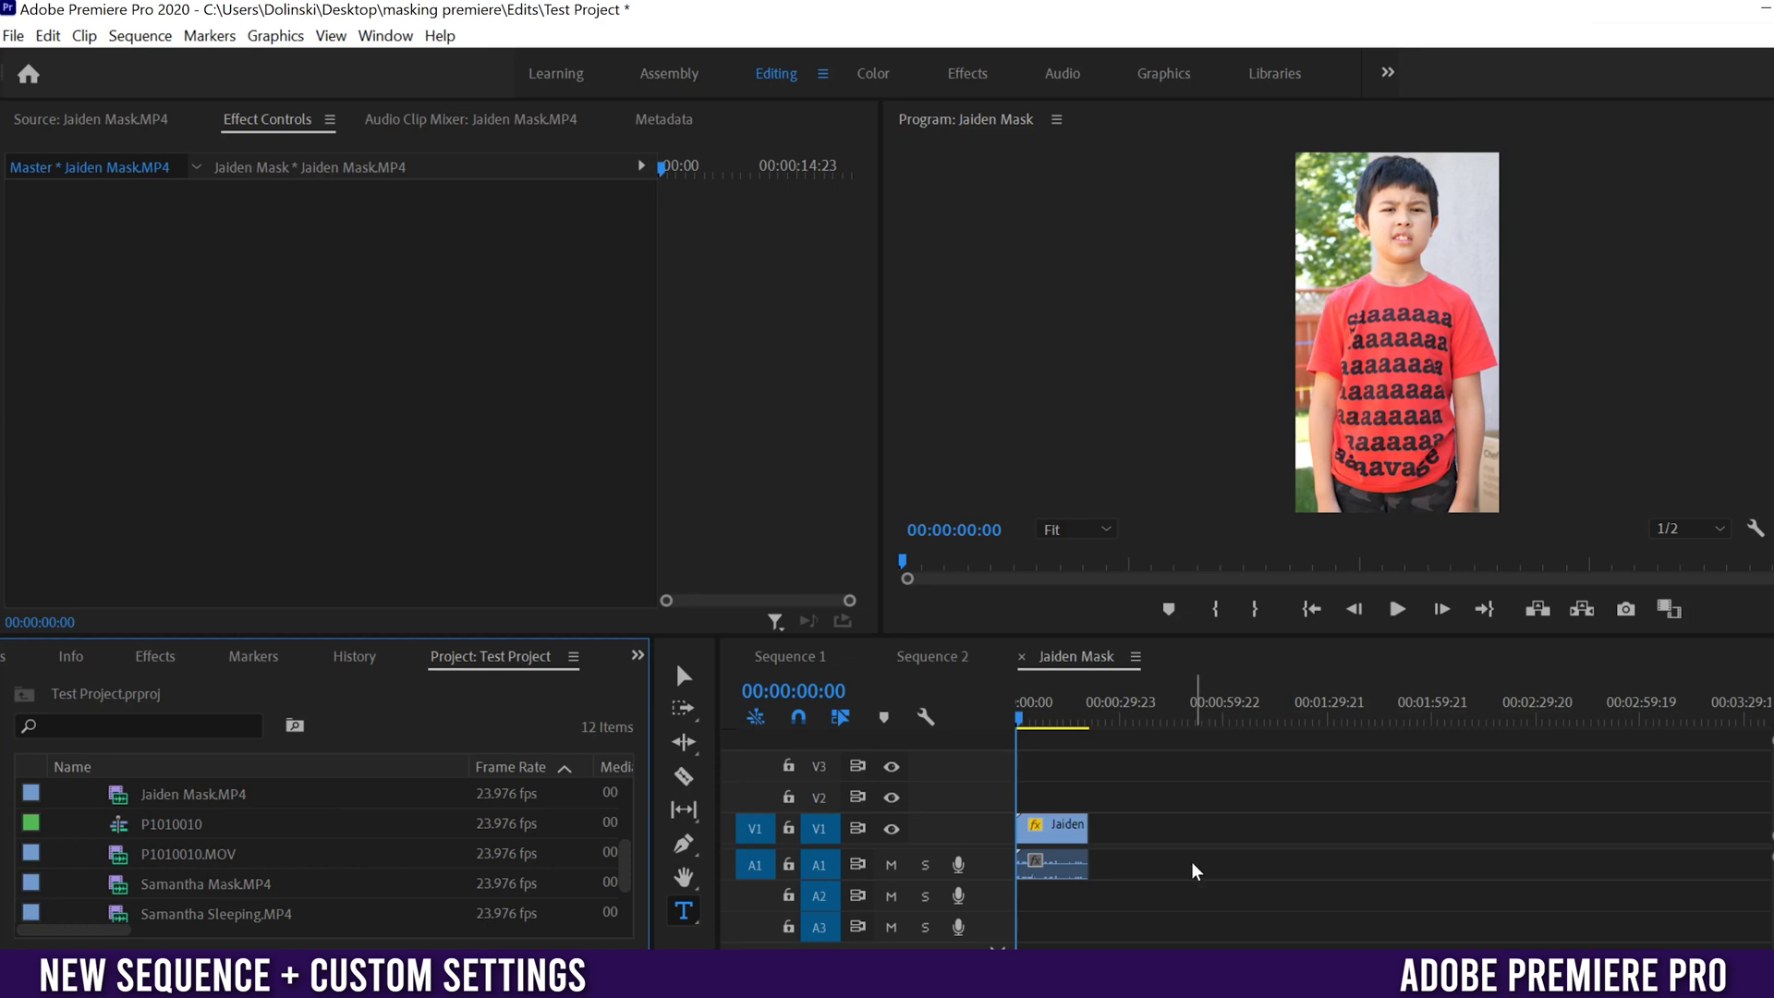
{"action": "left_click", "coordinate": [120, 889]}
- Place Samantha Mask.MP4 after the Jaiden clip, scaled to 94.1 with Position X 929
{"action": "left_click_drag", "start_coordinate": [120, 889], "coordinate": [1106, 843]}
{"action": "left_click", "coordinate": [1111, 719]}
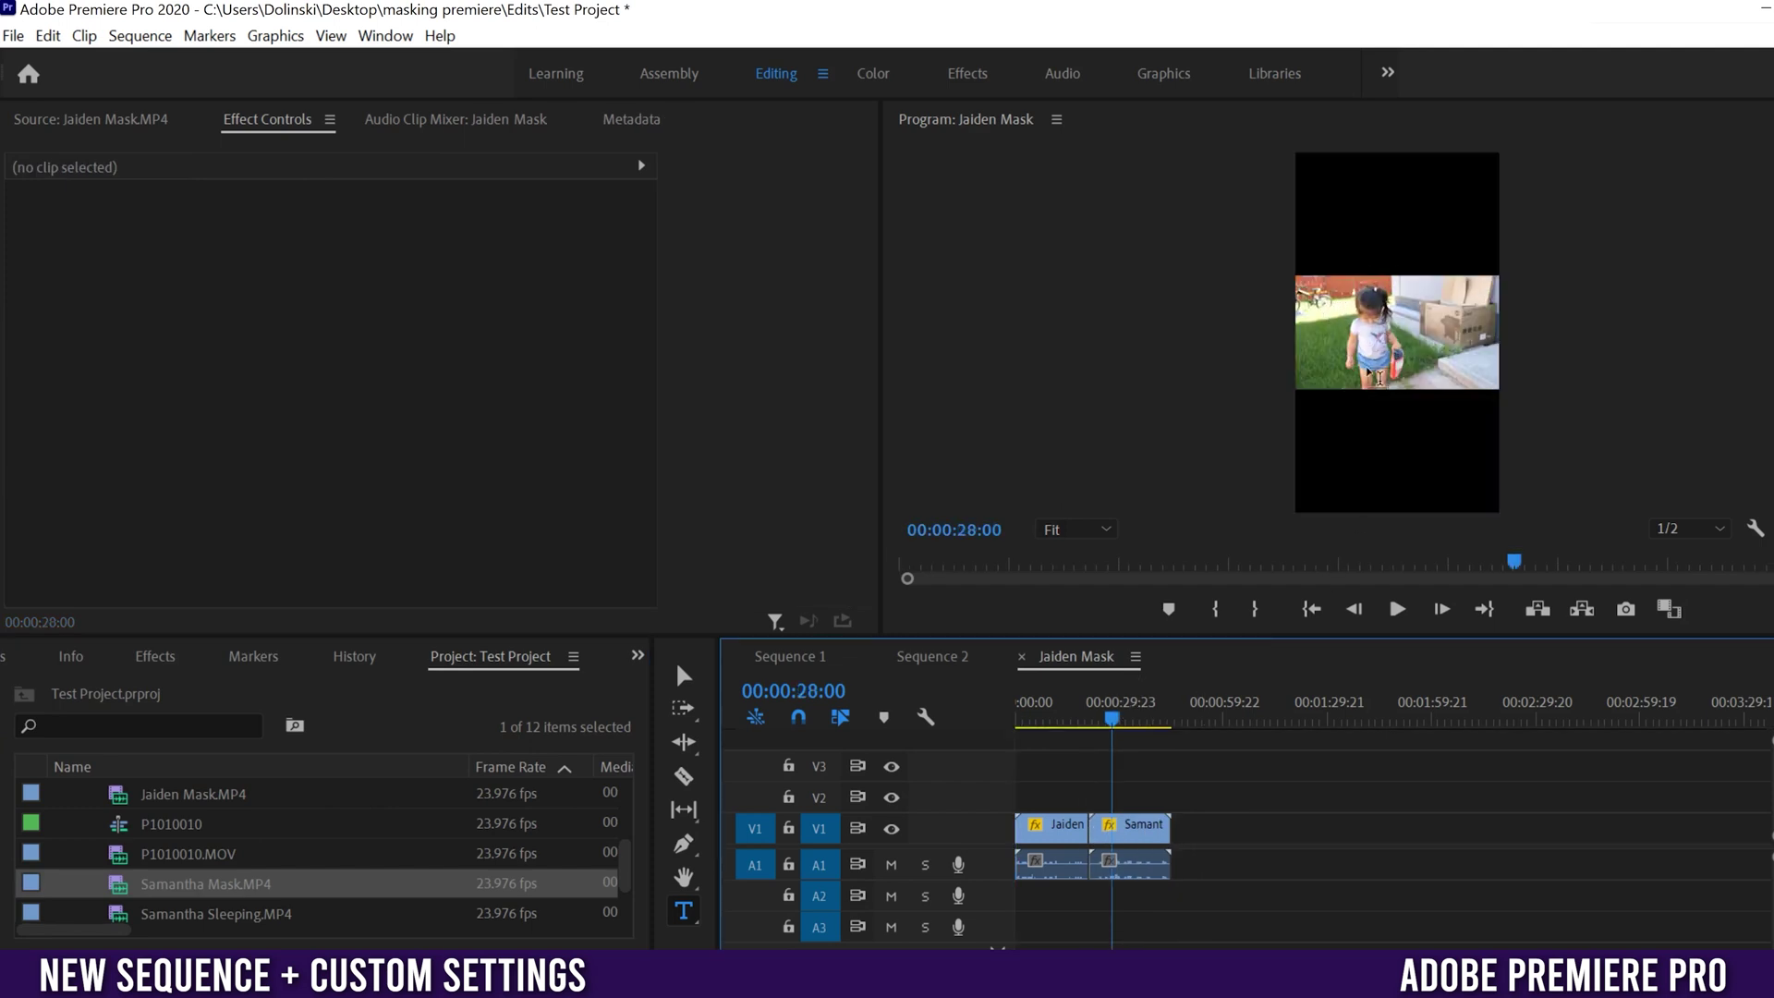
{"action": "left_click", "coordinate": [1134, 834]}
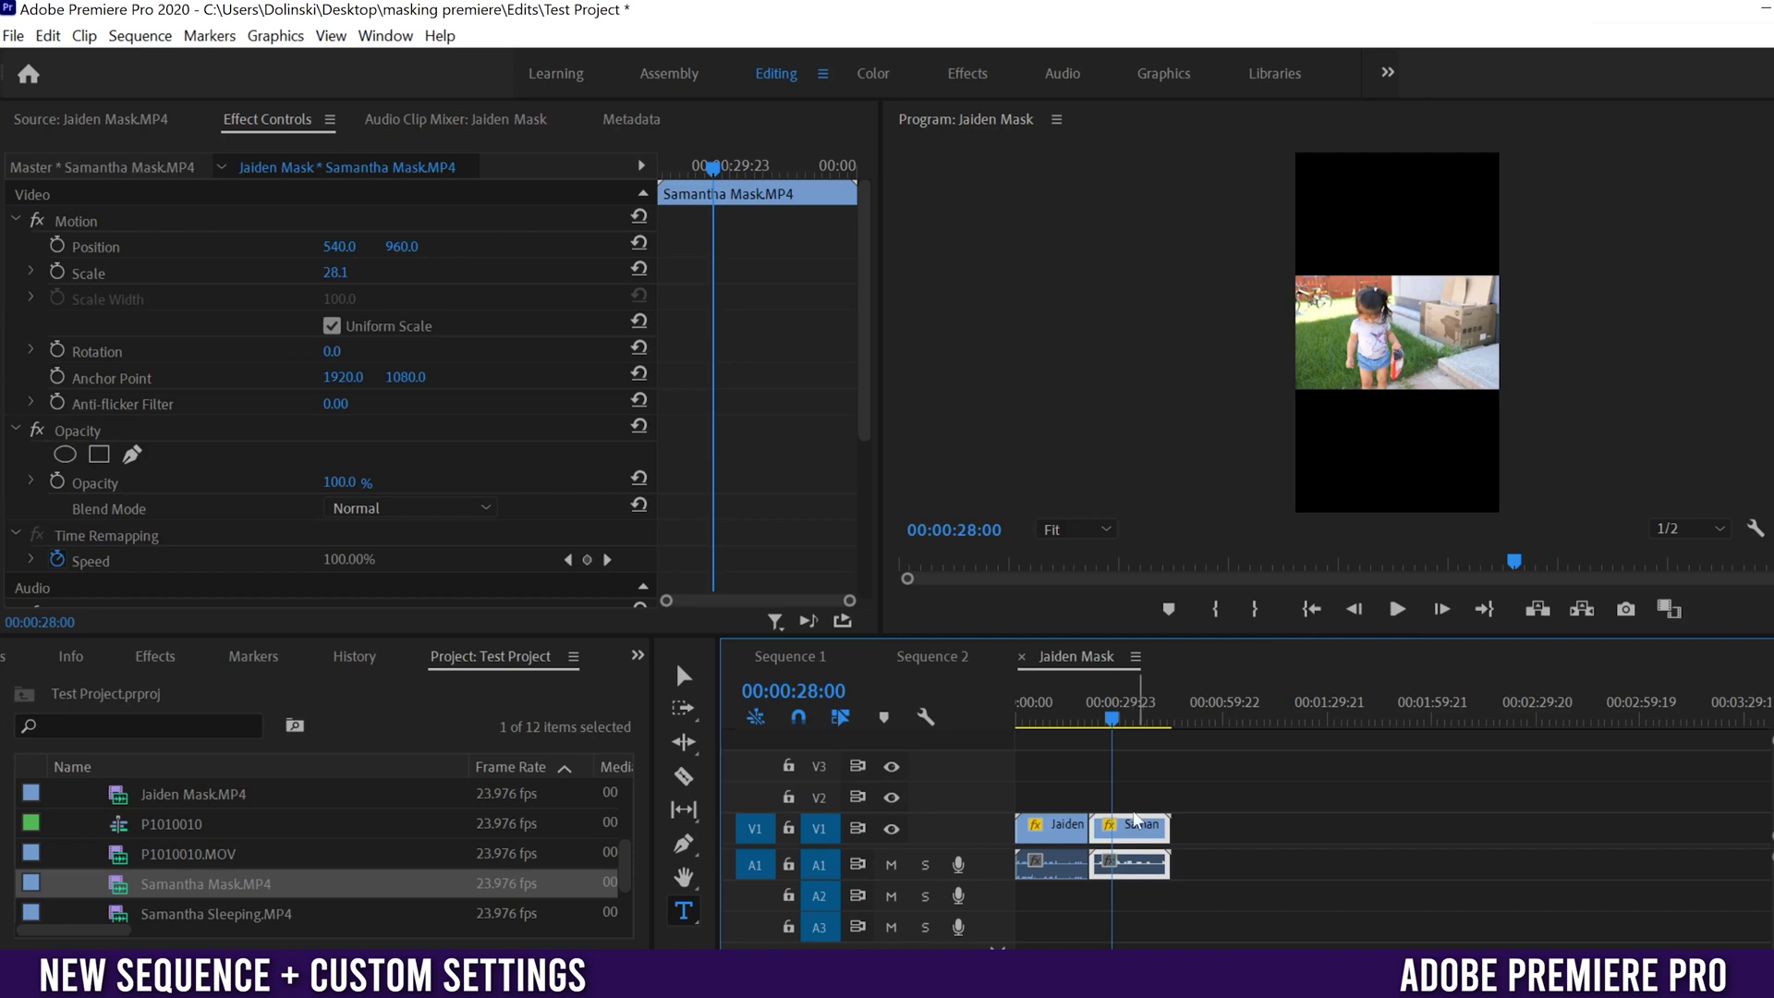
{"action": "left_click_drag", "start_coordinate": [345, 268], "coordinate": [698, 246]}
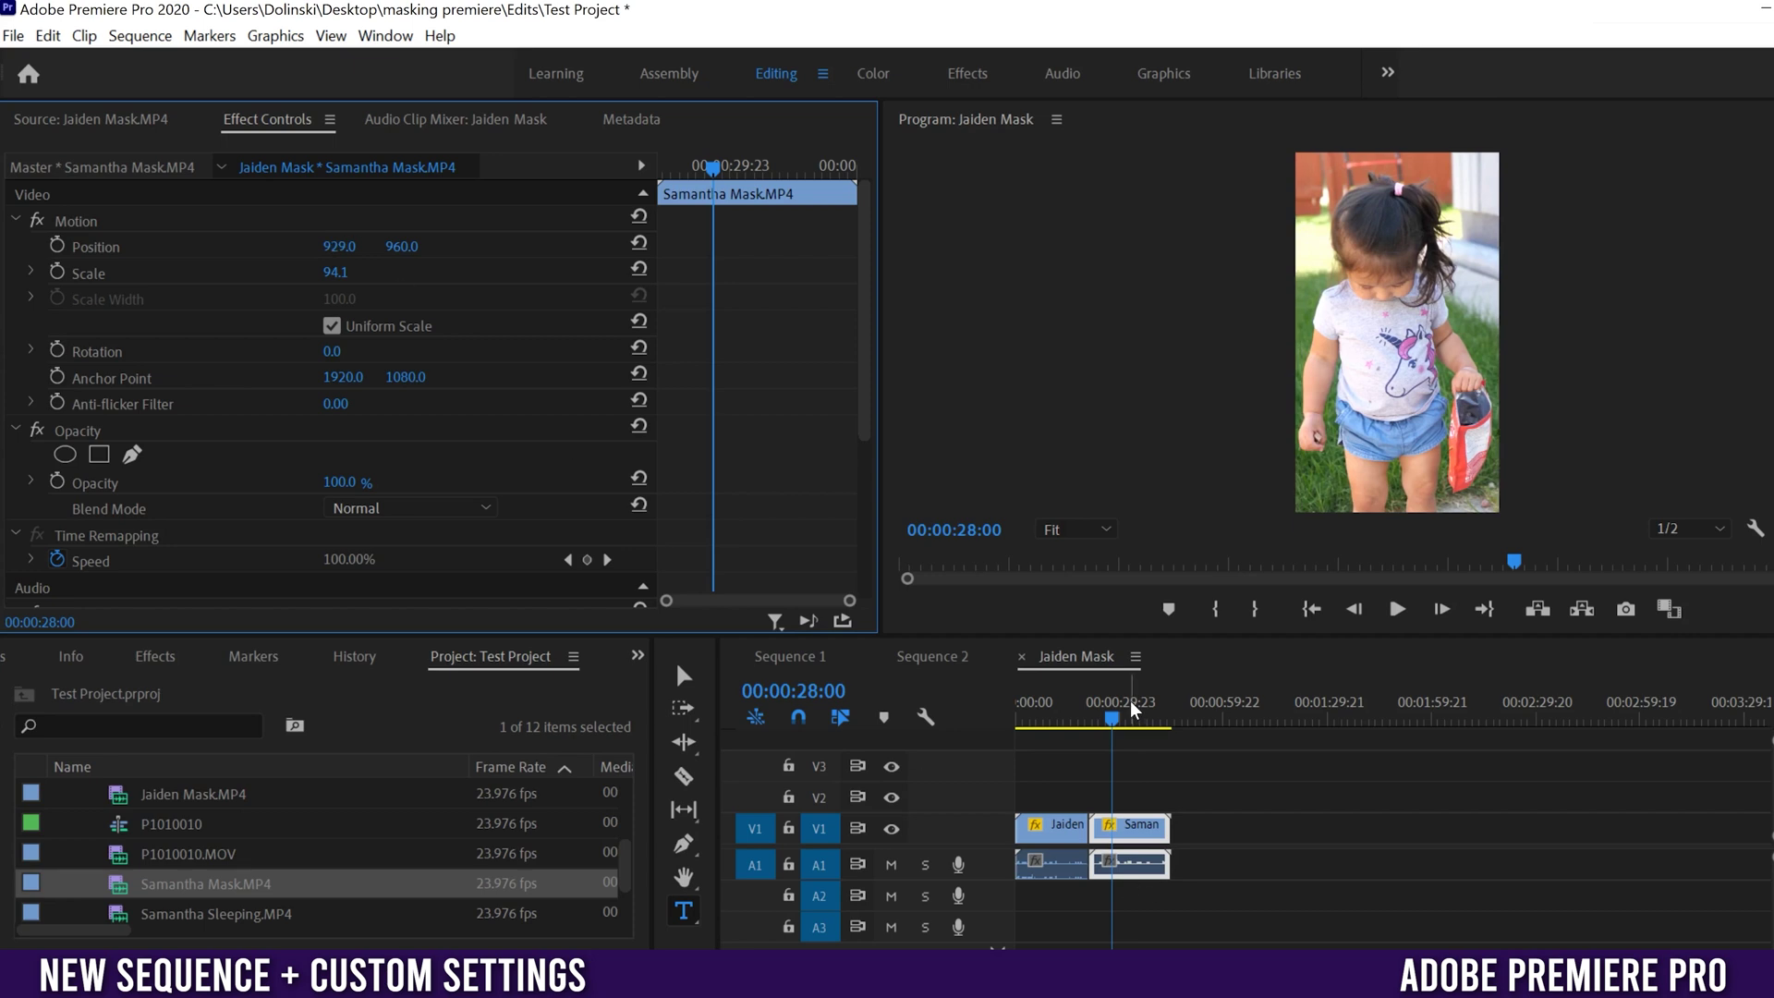
{"action": "left_click", "coordinate": [1088, 718]}
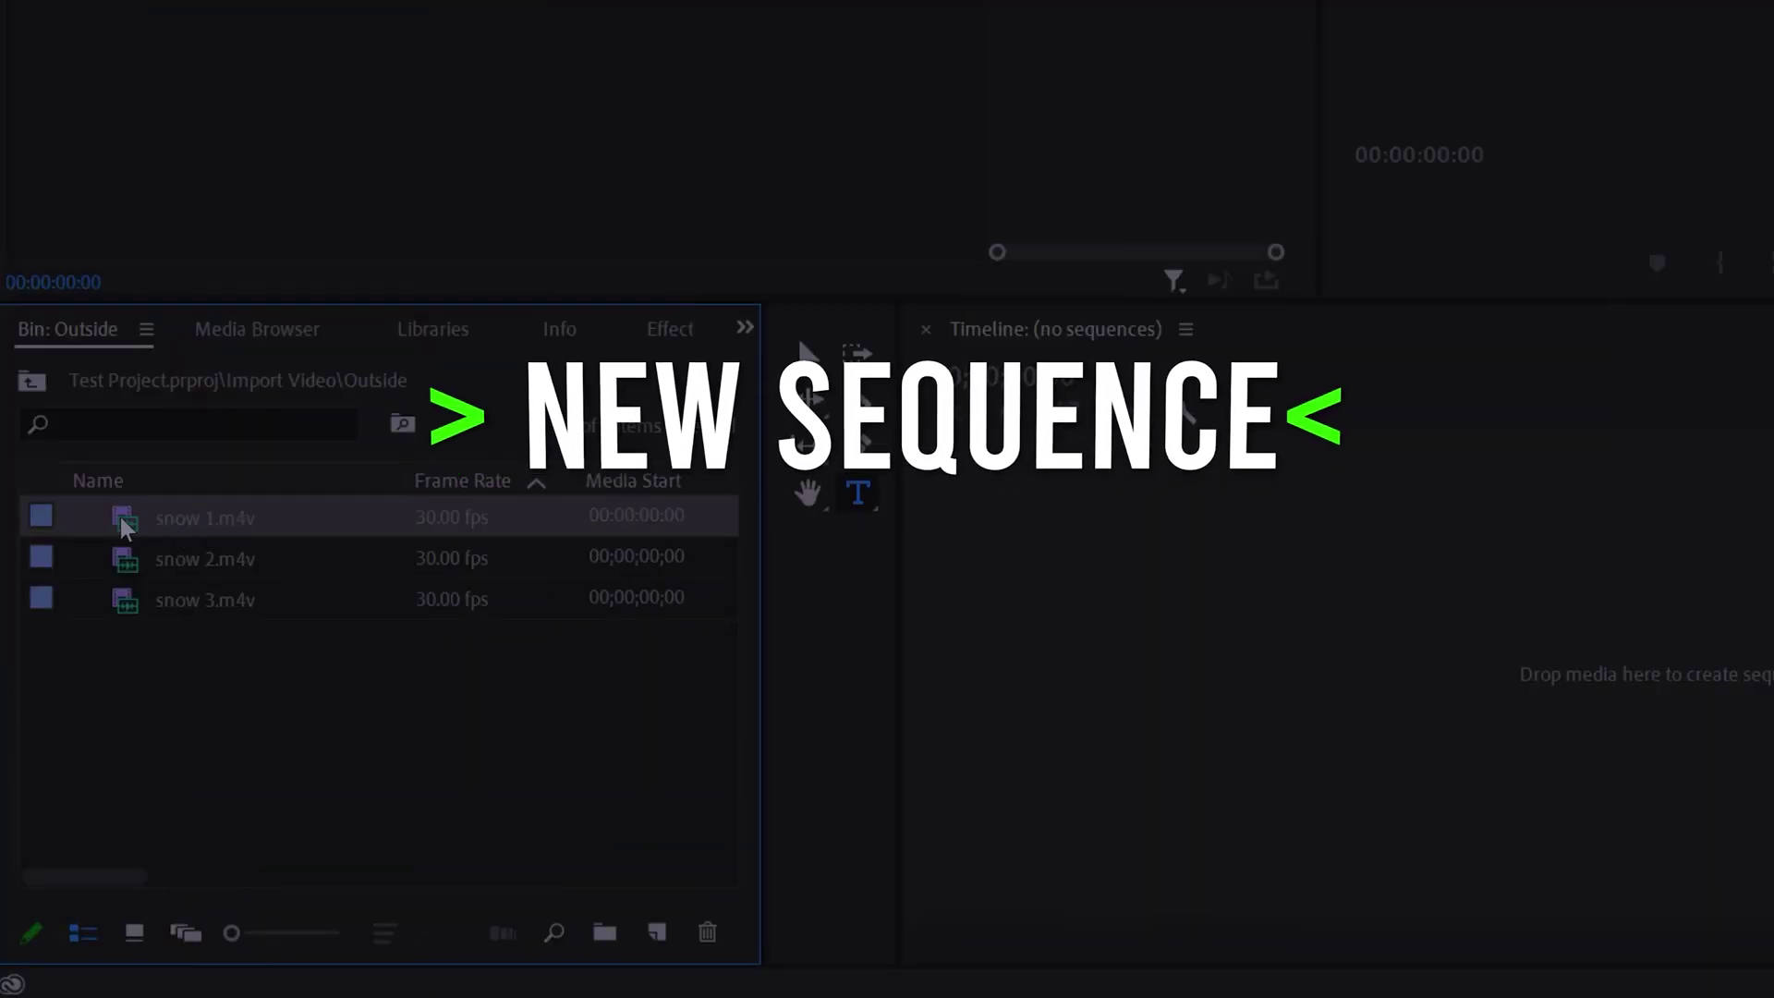
- Create a sequence from snow 1.m4v, keeping its settings, and interpret a clip at 23.976 fps
{"action": "left_click_drag", "start_coordinate": [125, 527], "coordinate": [1377, 700]}
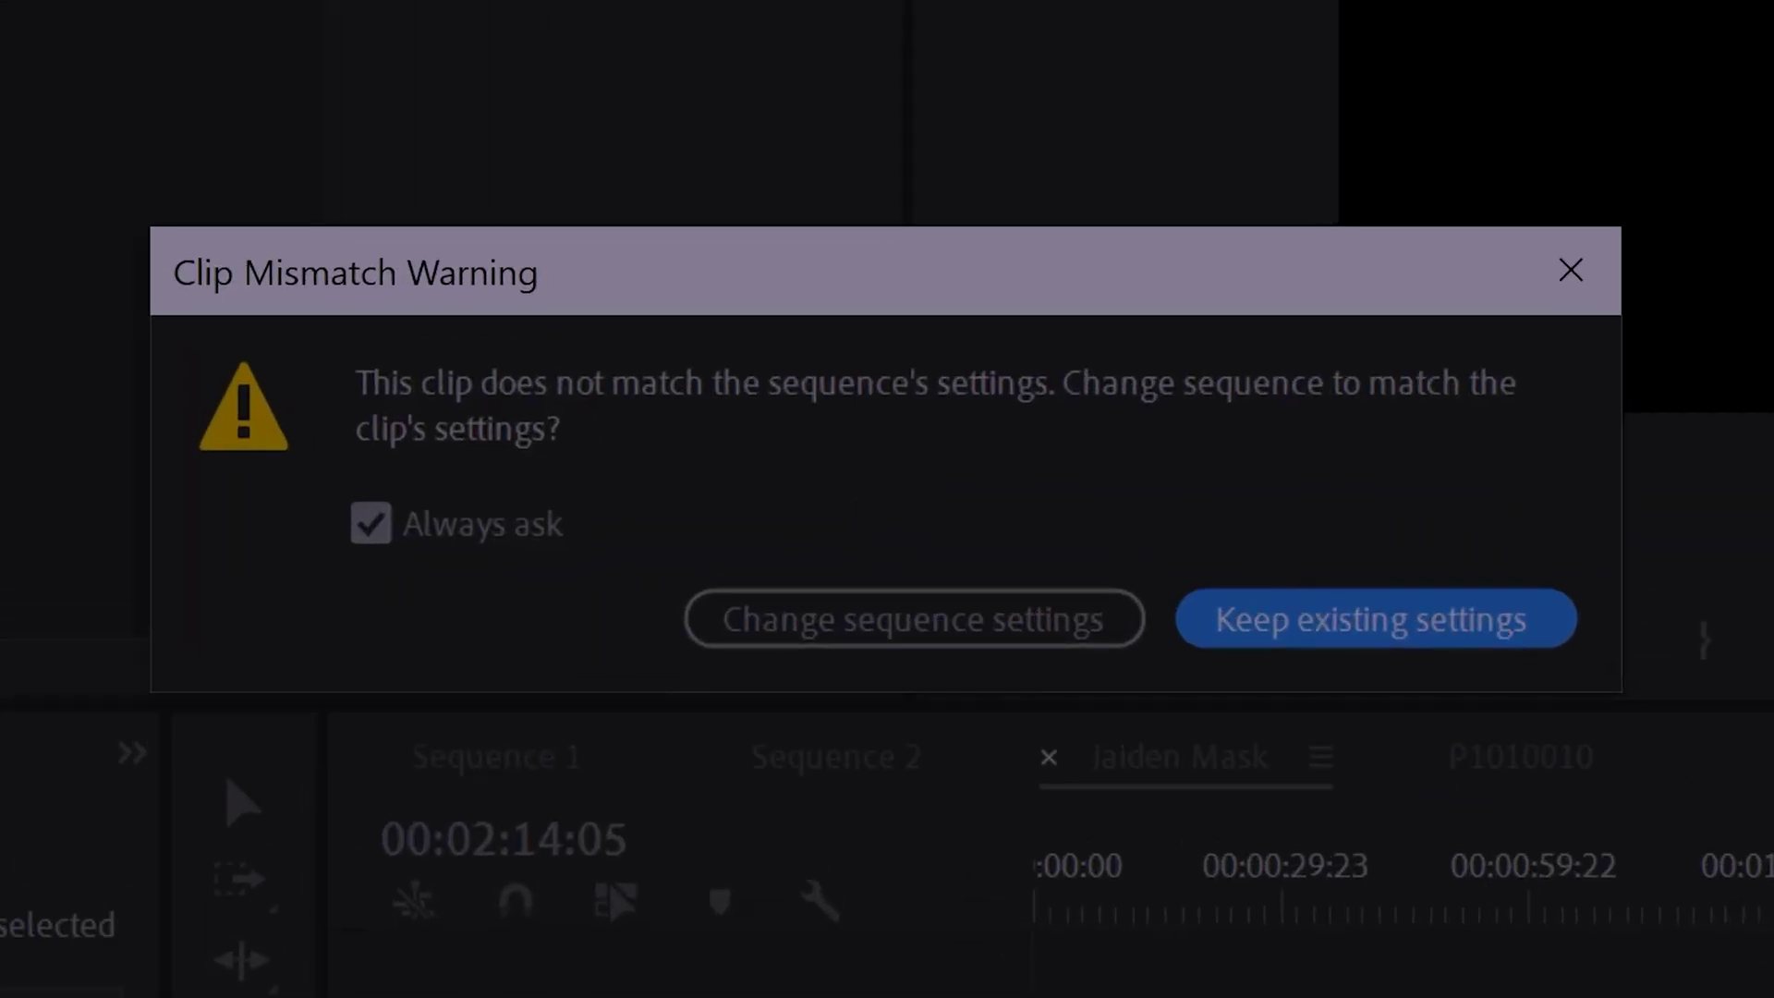
{"action": "left_click", "coordinate": [1376, 618]}
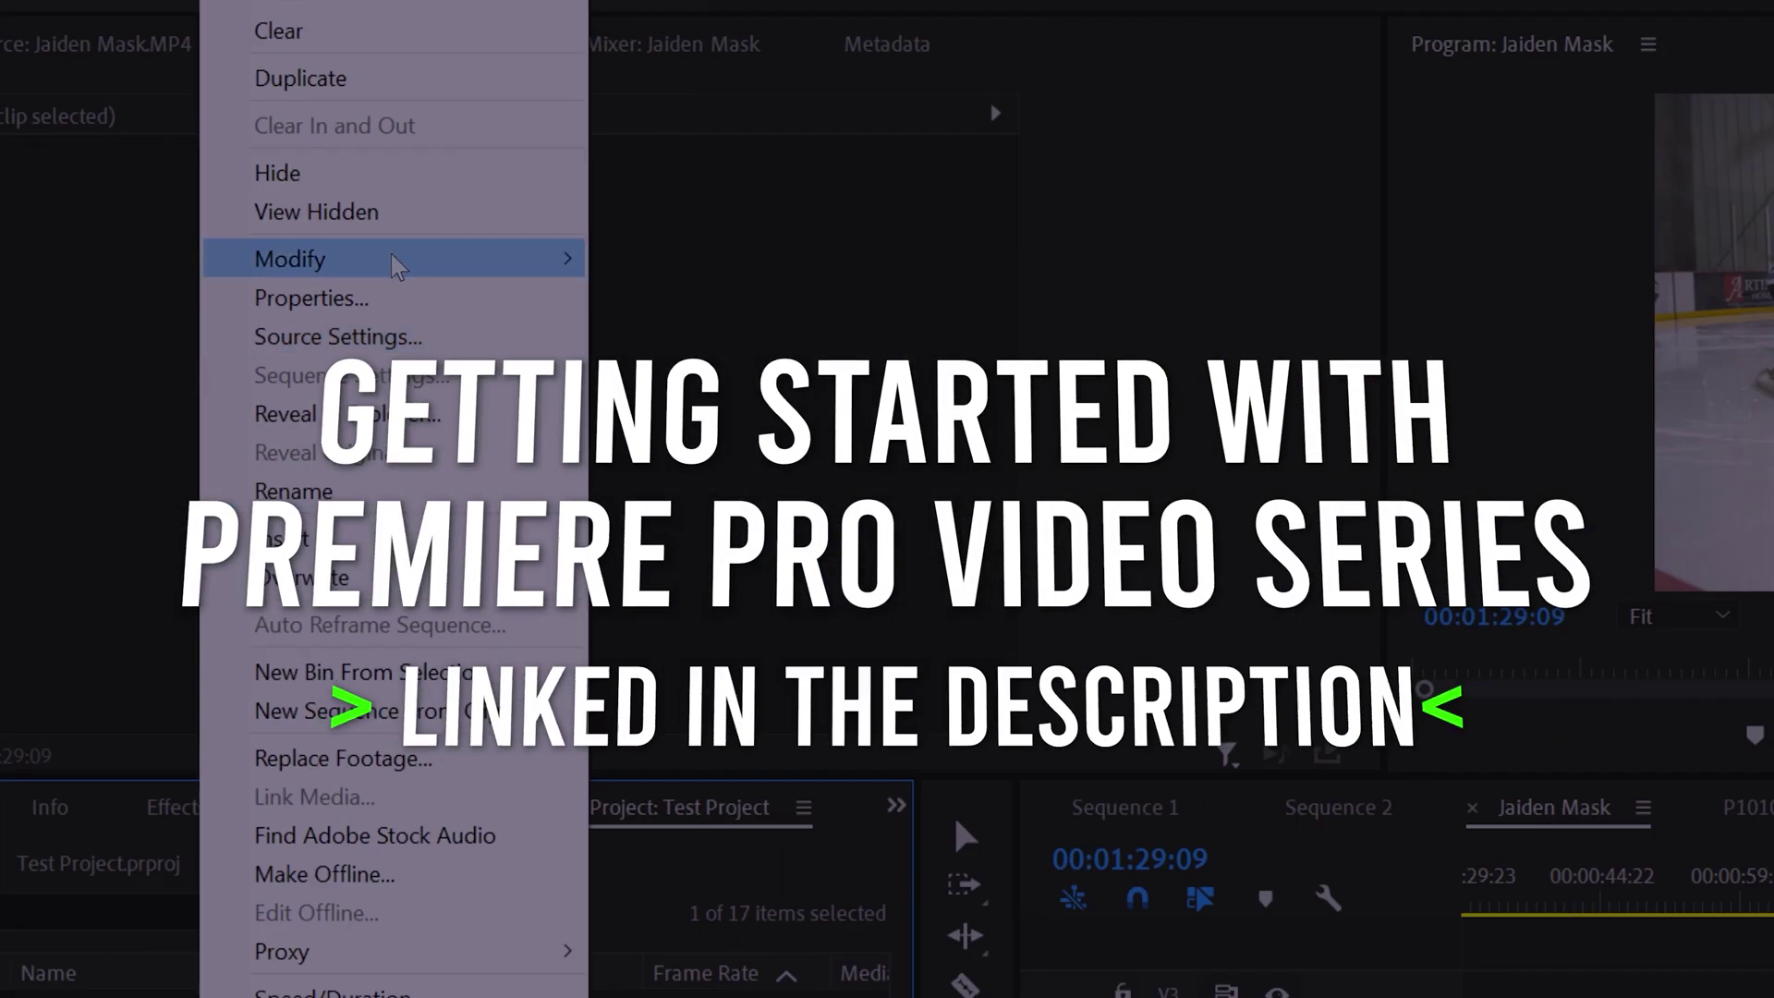
{"action": "mouse_move", "coordinate": [397, 262]}
{"action": "left_click", "coordinate": [720, 297]}
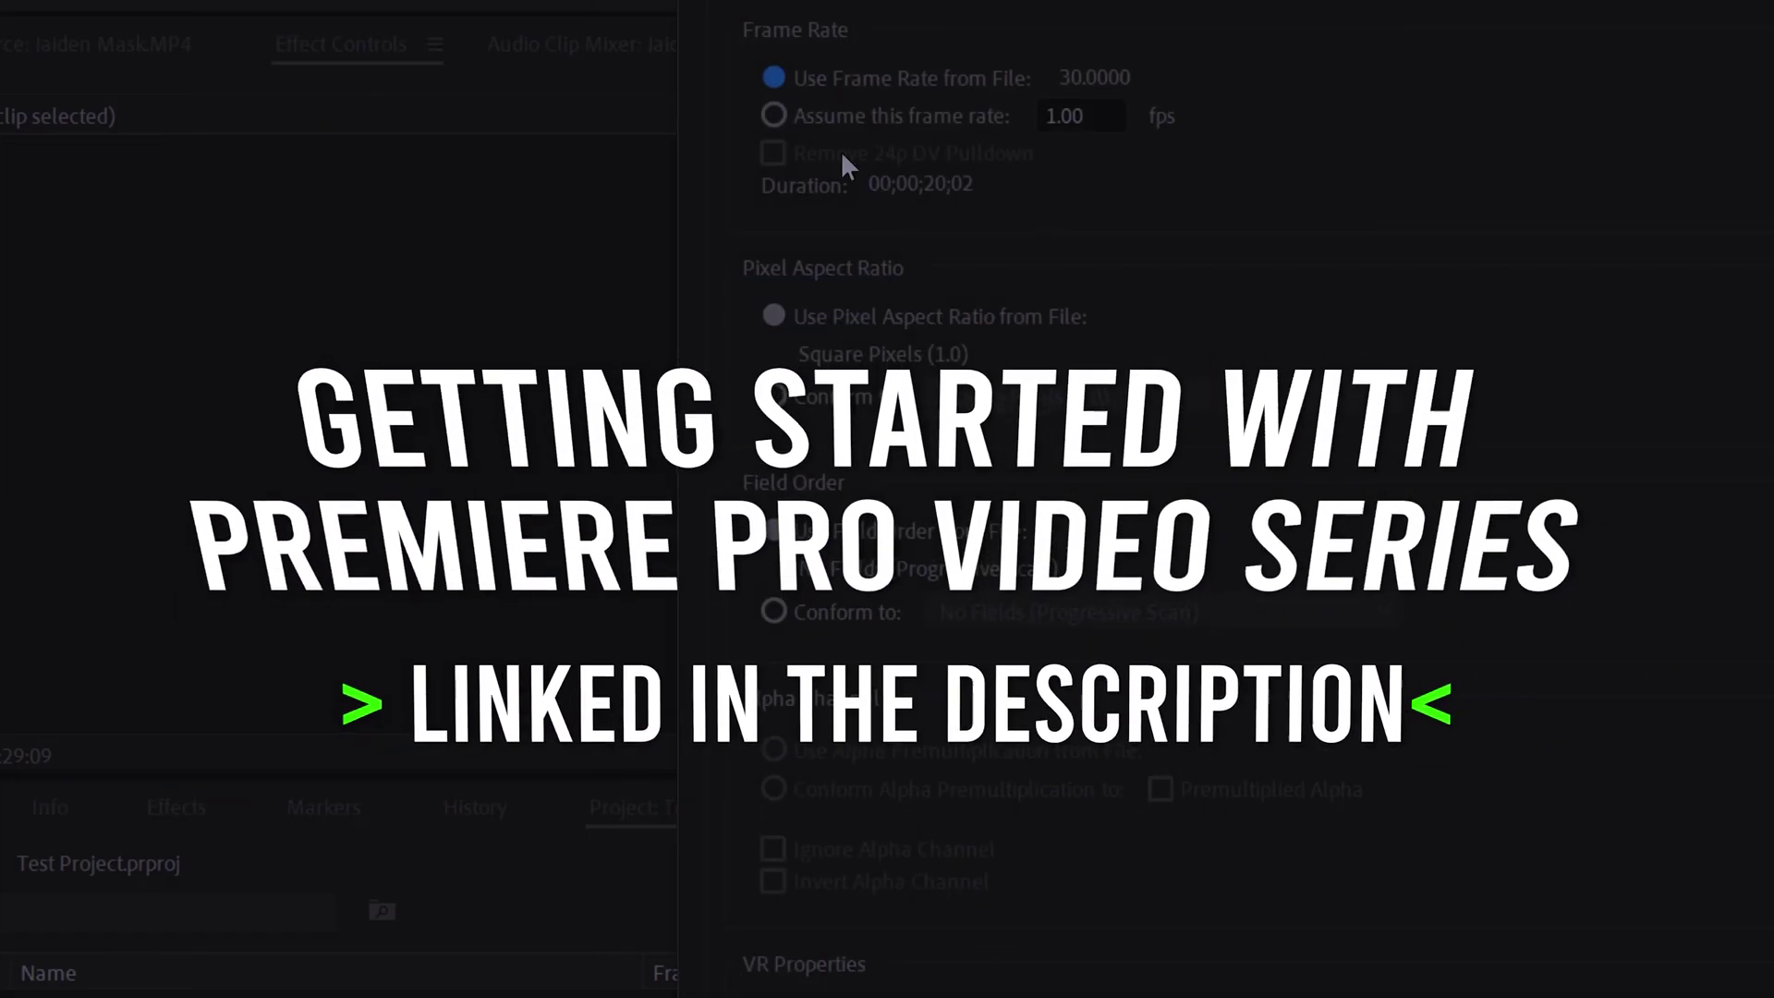
{"action": "left_click", "coordinate": [775, 115]}
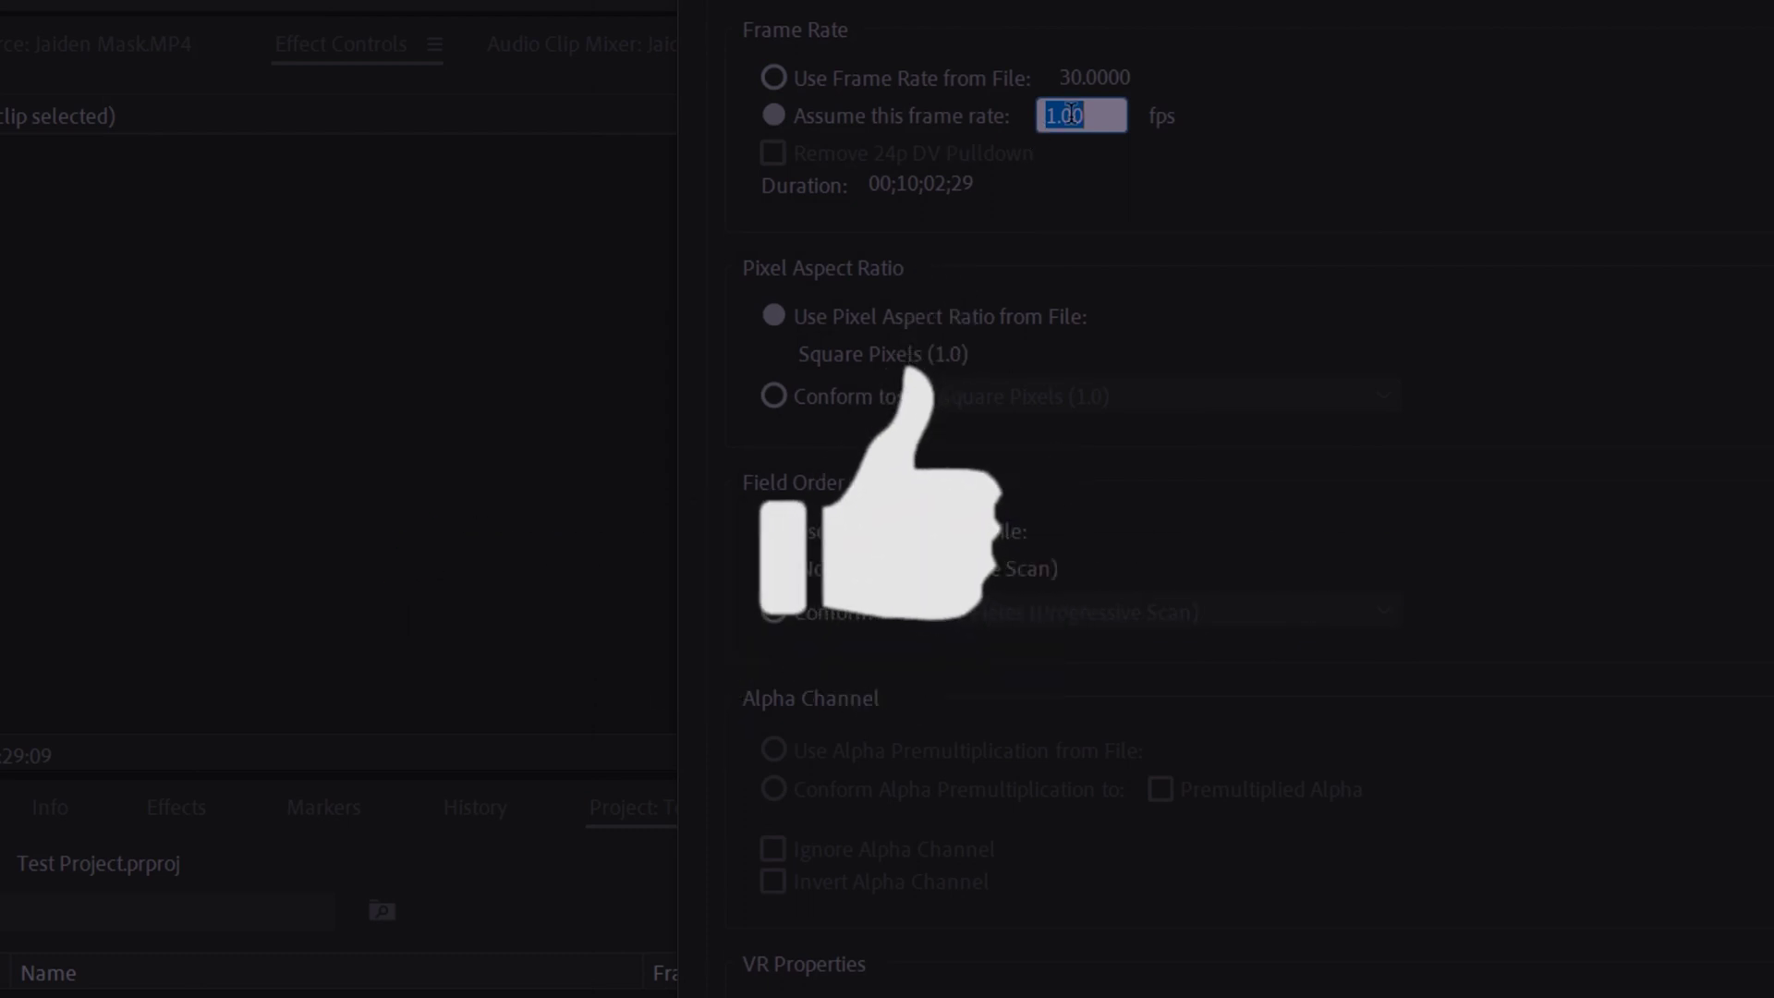
{"action": "type", "text": "23.976"}
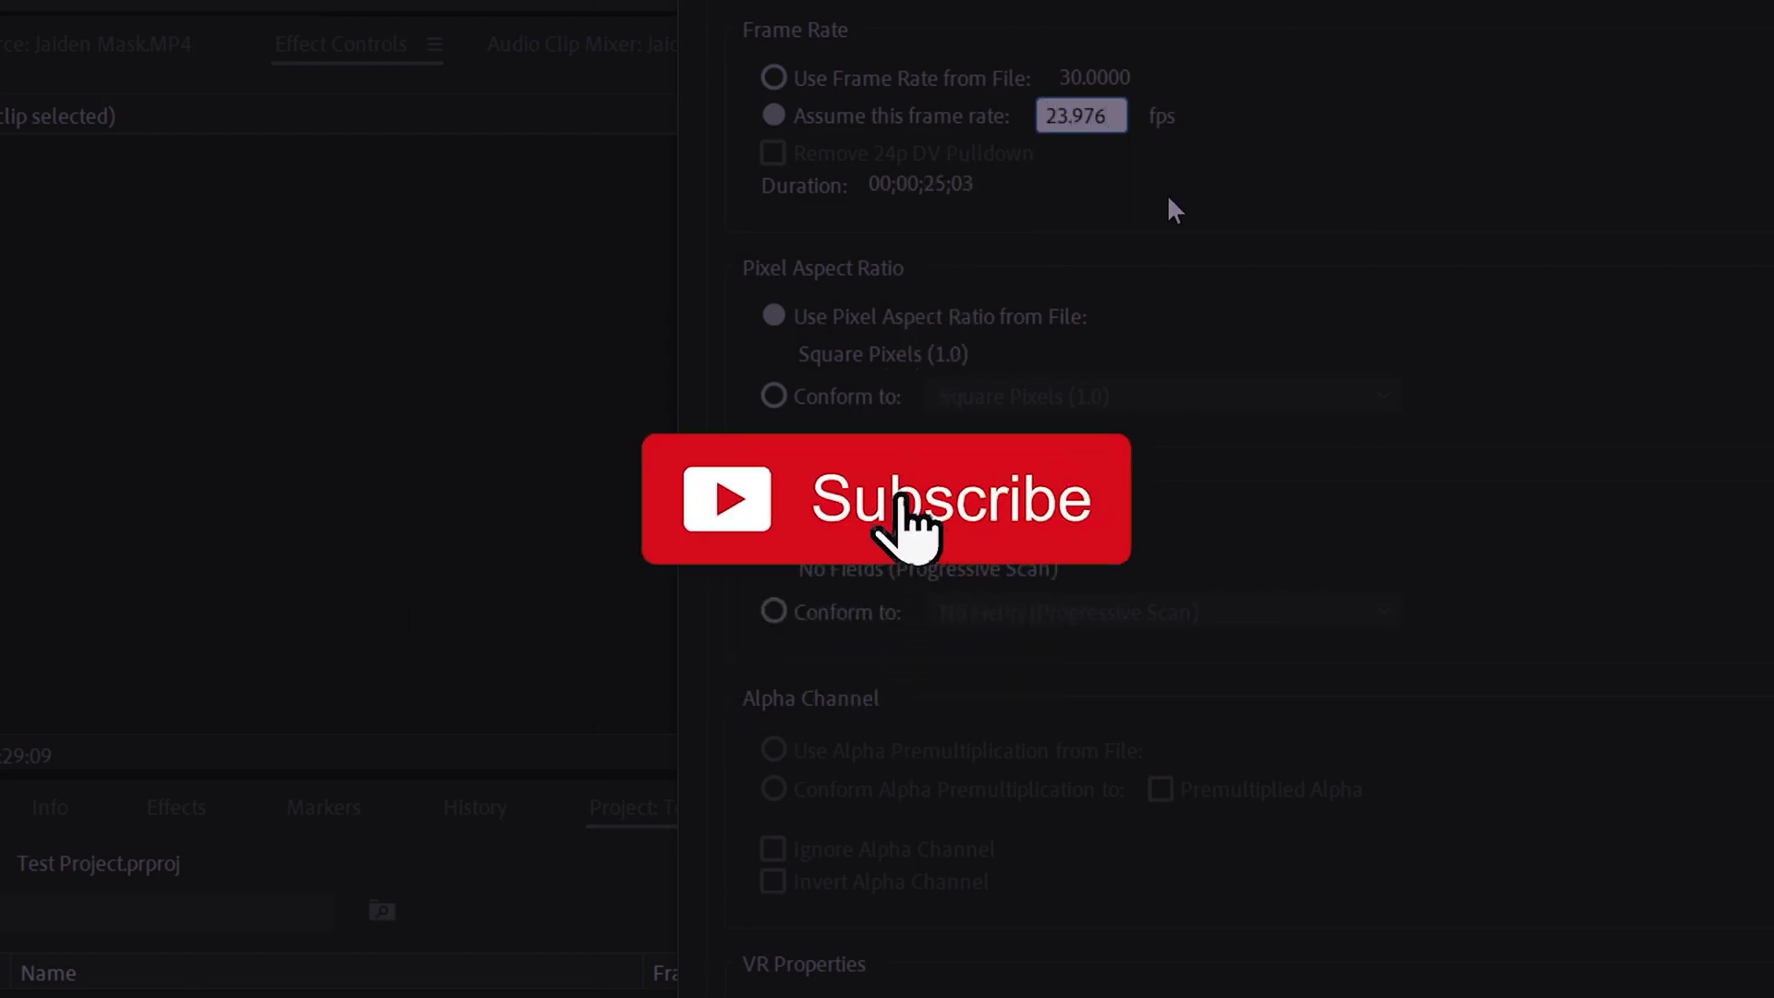
{"action": "key", "text": "Return"}
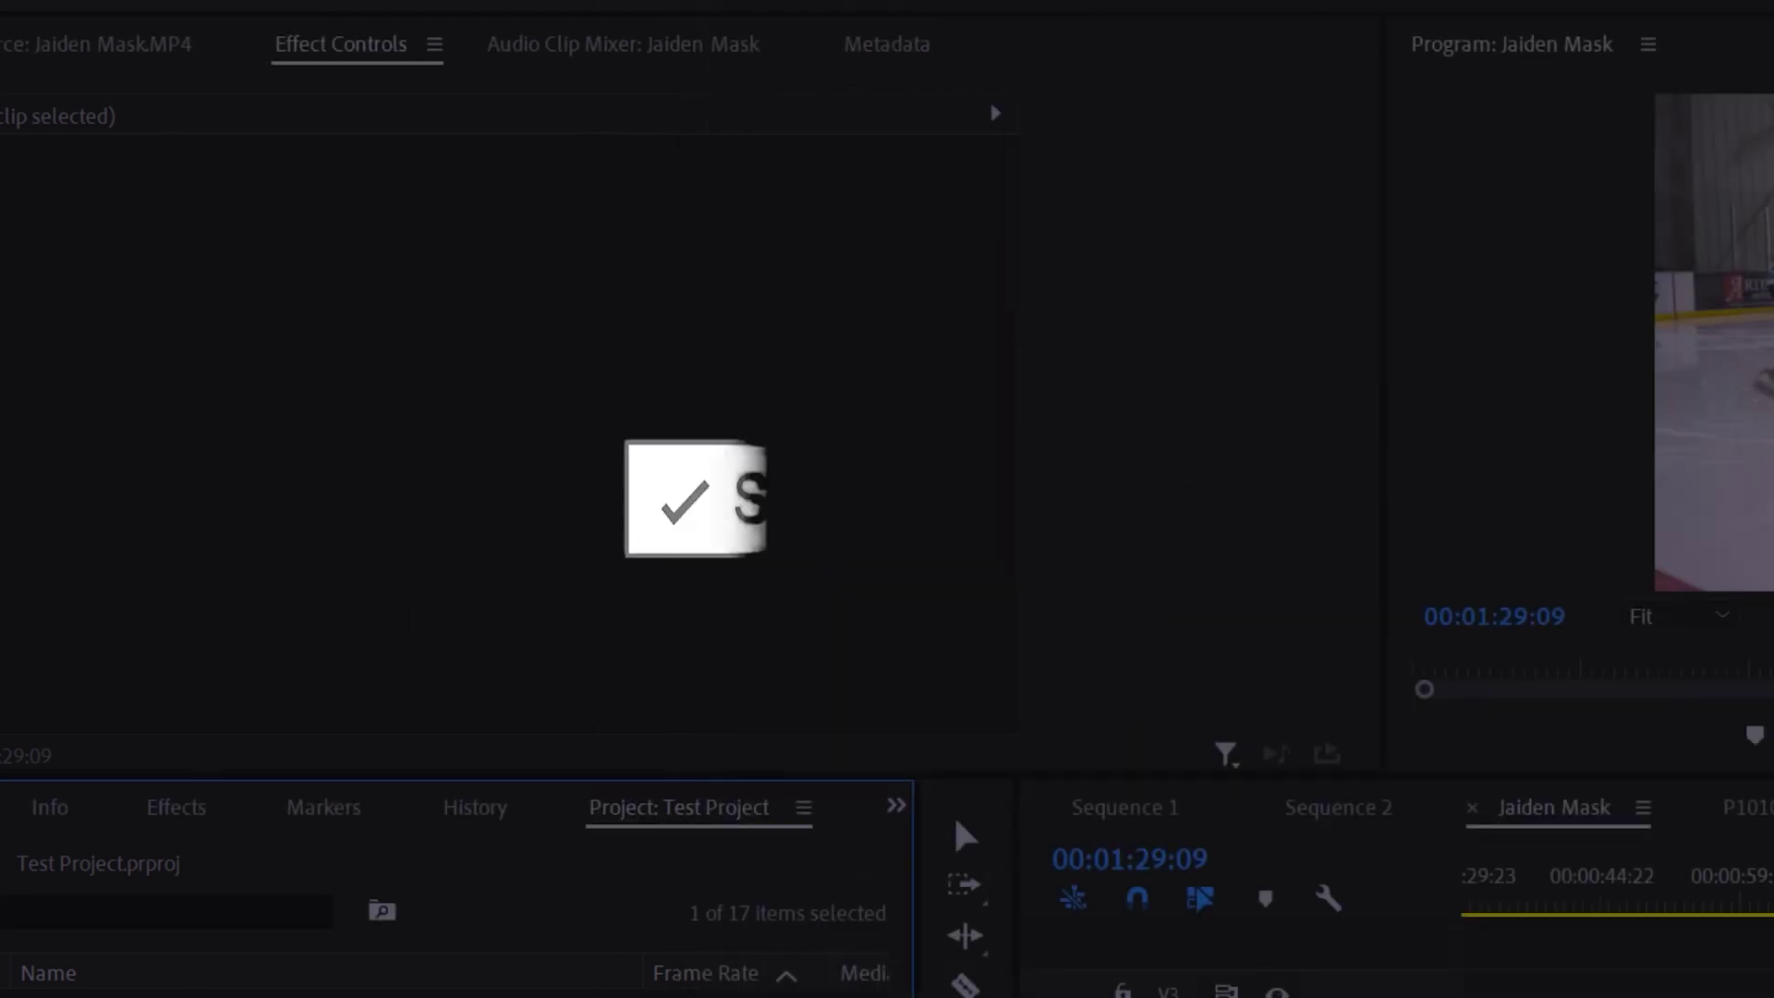